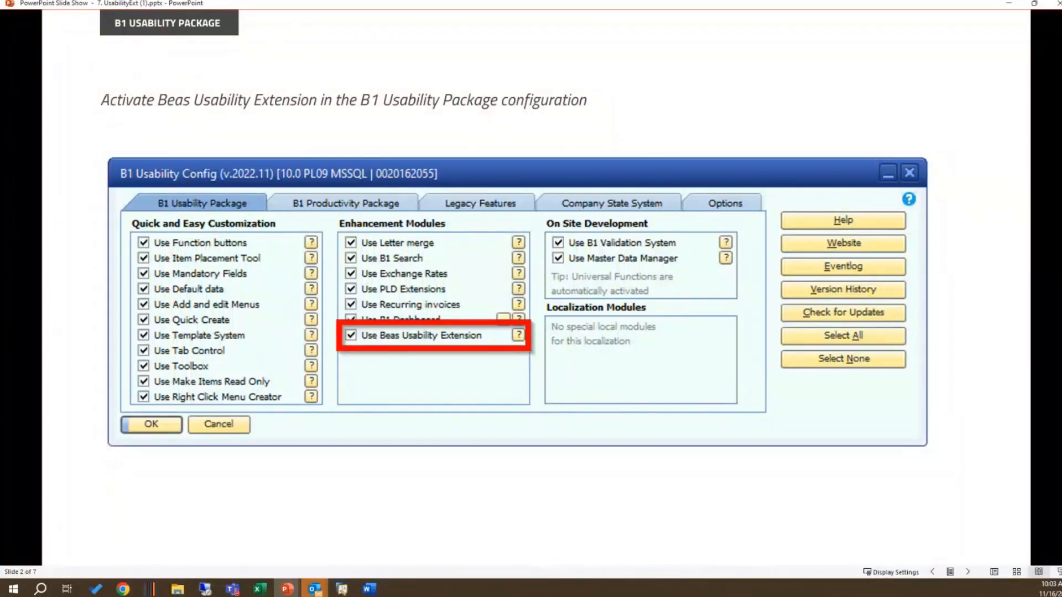
Step: Go through the slide show to the Easy Access slide on shortcut buttons and right-click menus
key(alt+Tab)
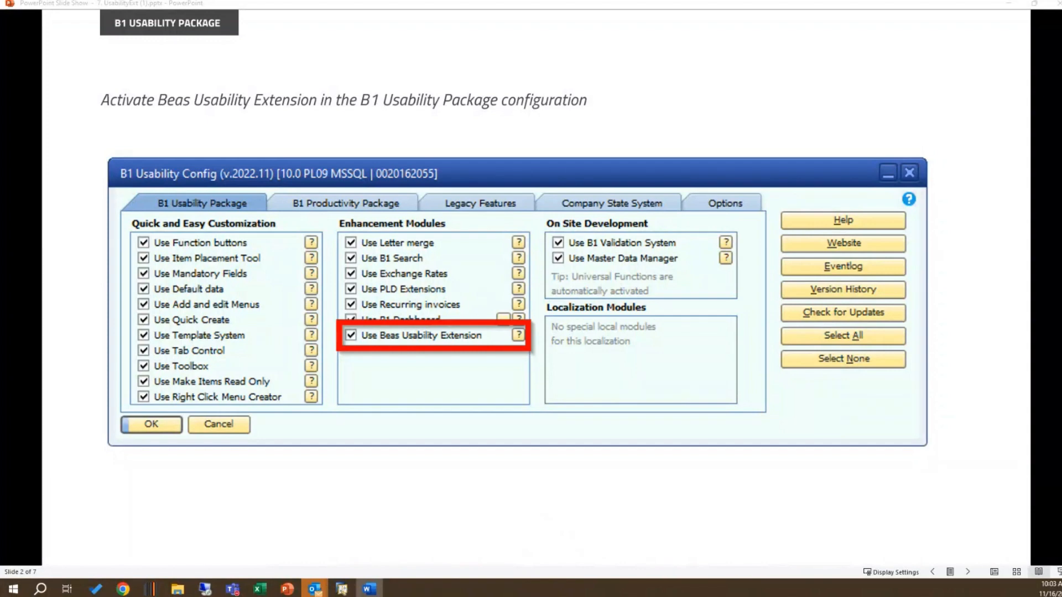
click(967, 573)
click(968, 572)
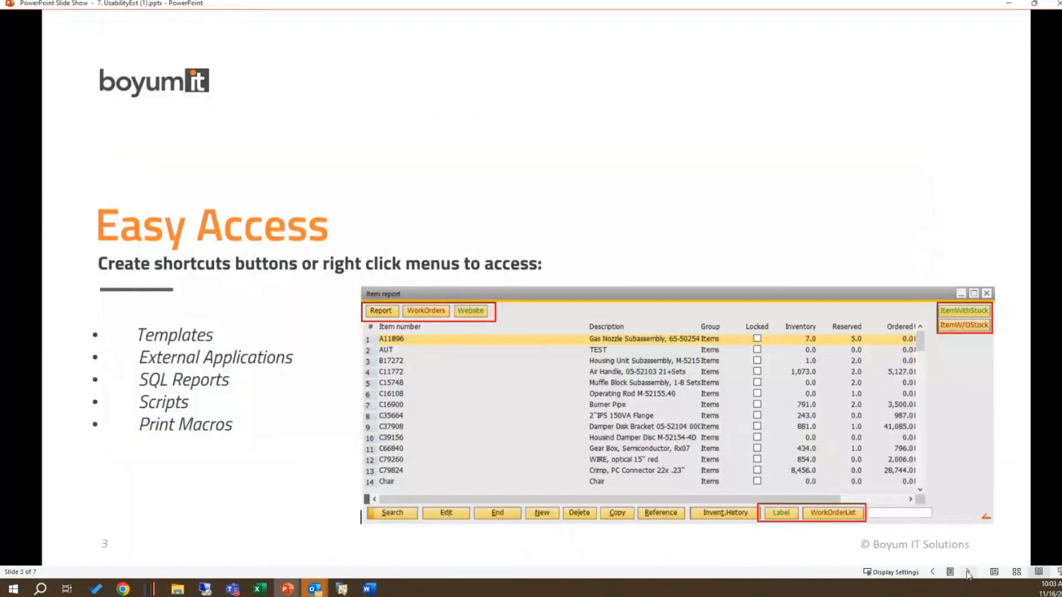
mouse_move(258, 589)
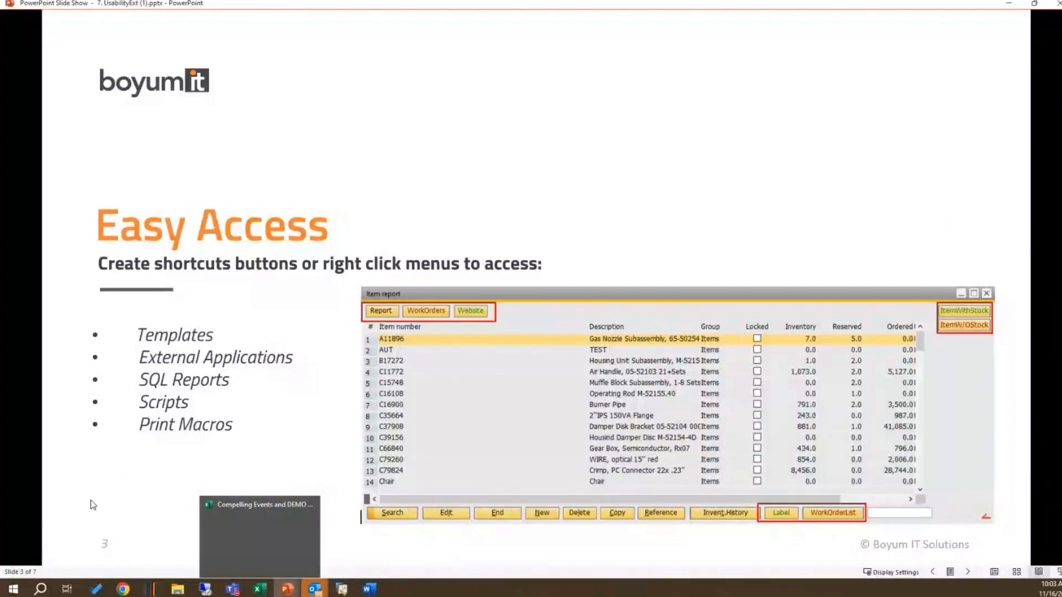
click(73, 522)
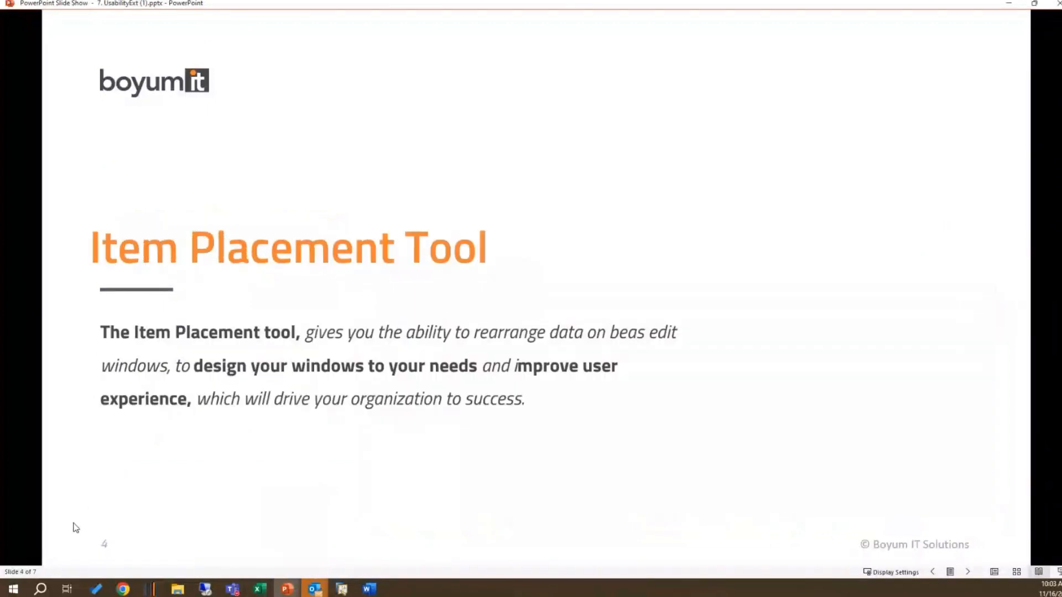
click(933, 572)
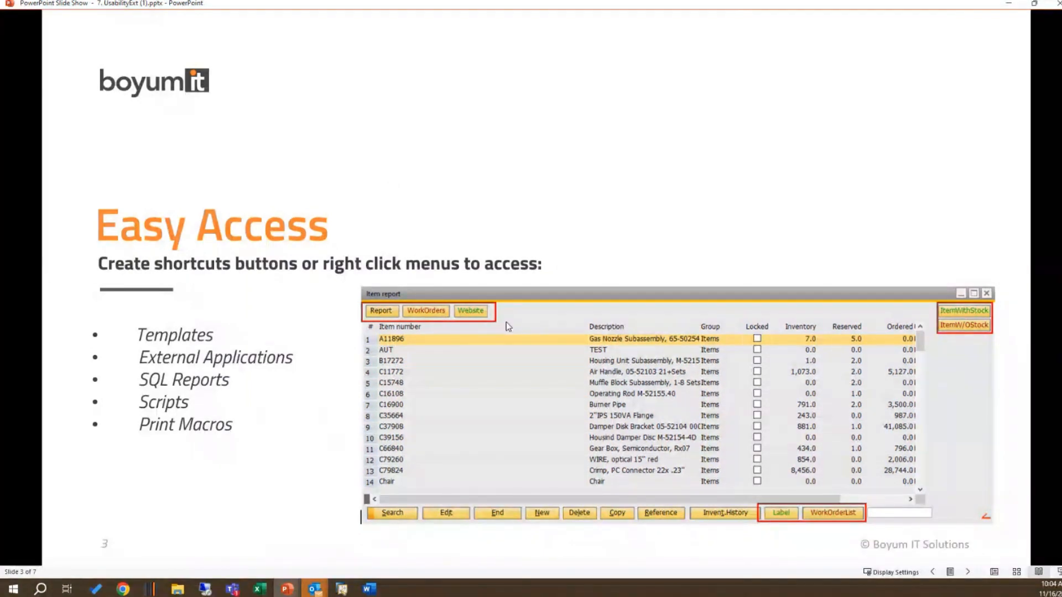
Step: Switch to SAP Business One and check in B1 Usability Config that Use Beas Usability Extension is enabled
click(342, 588)
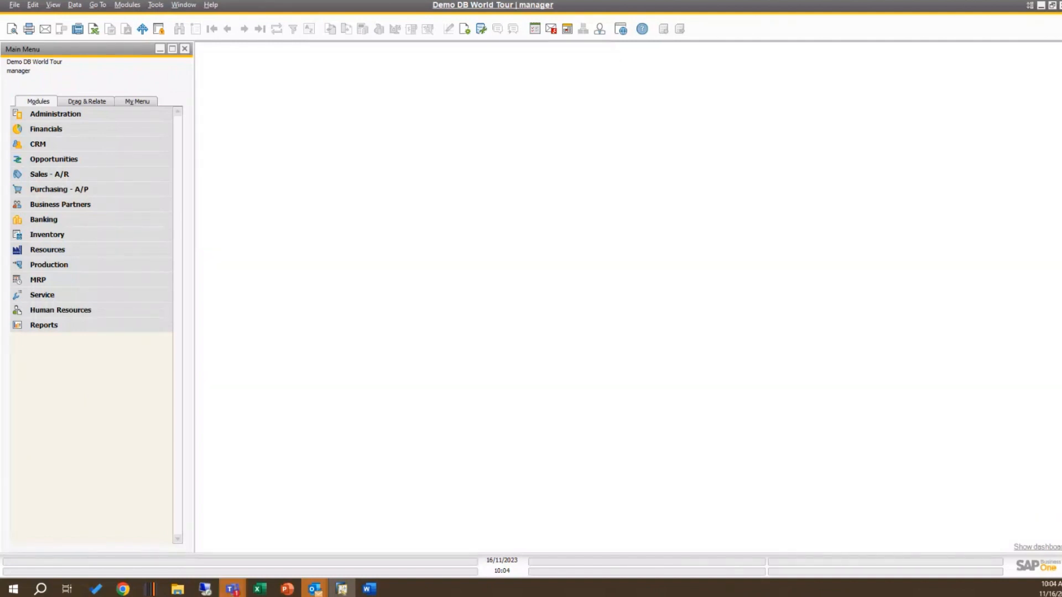
click(1050, 549)
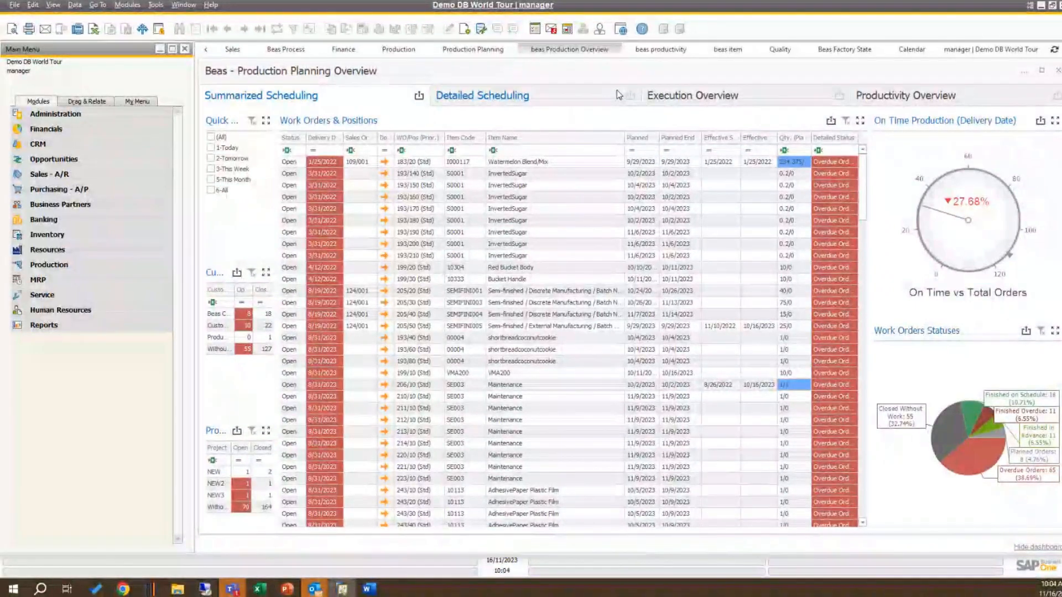
click(79, 123)
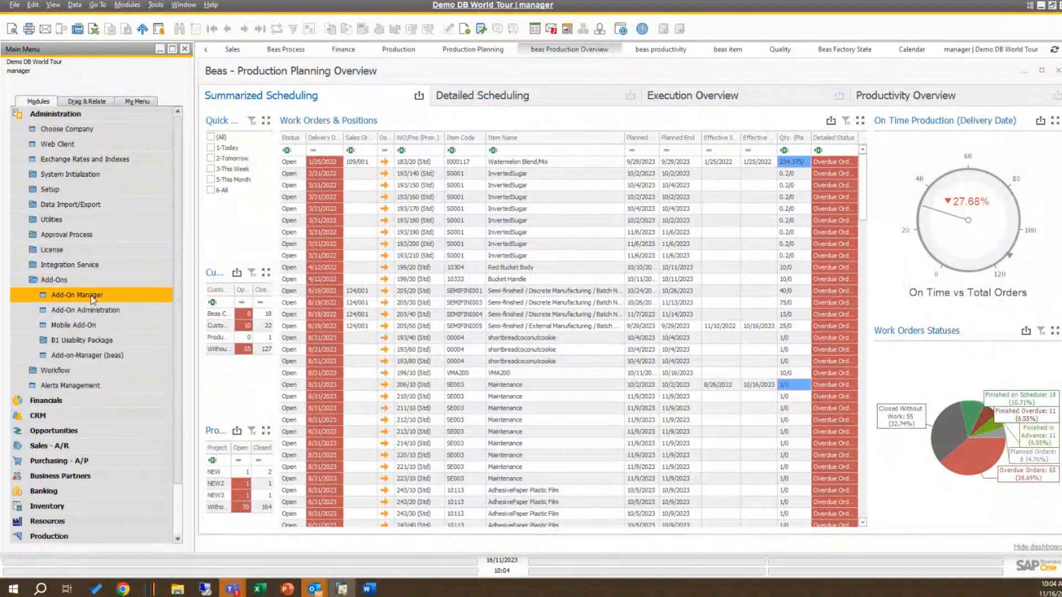
click(104, 342)
click(89, 355)
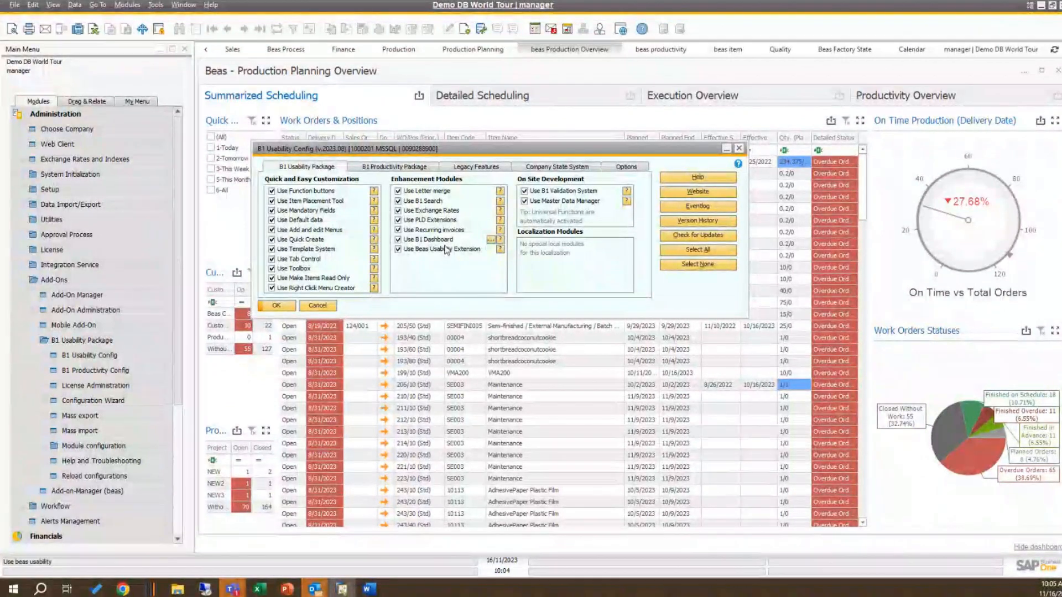
click(738, 148)
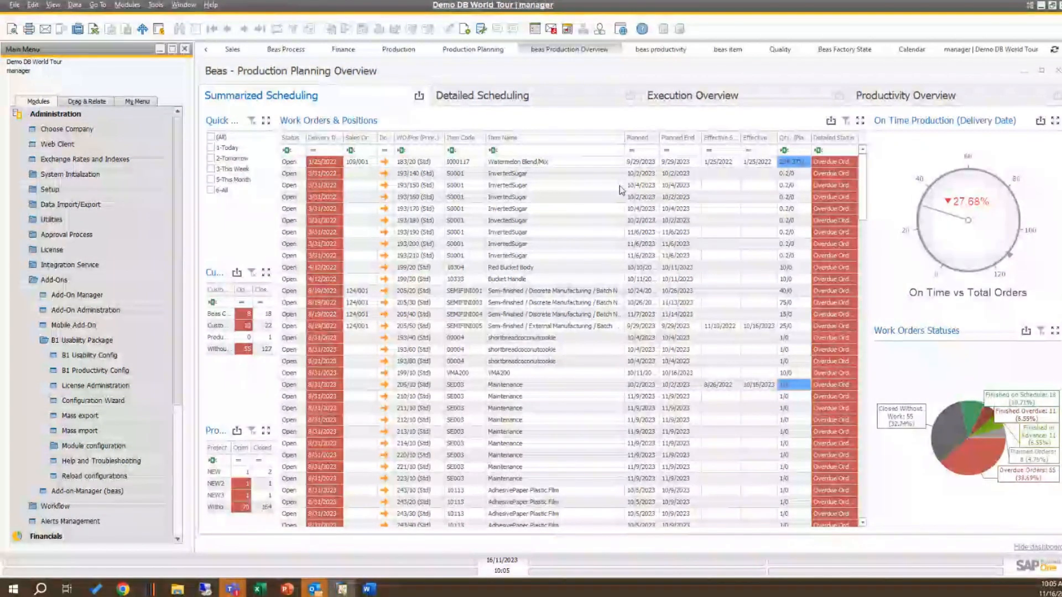
Step: View the beas productivity dashboard, then hide the dashboards
click(664, 52)
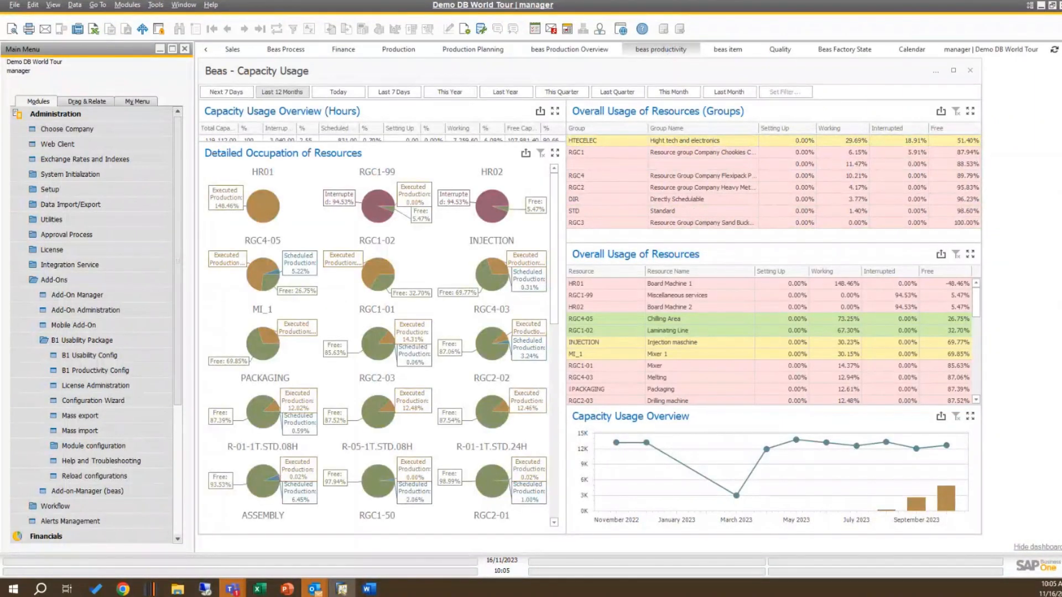
click(1037, 549)
Step: Open the Item report of the Inventory module
click(60, 115)
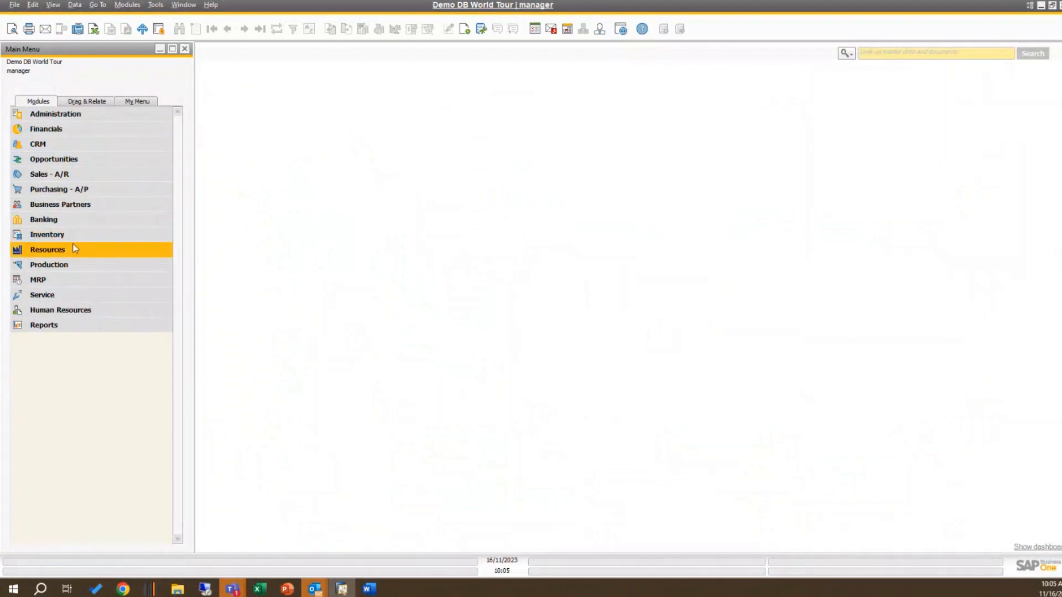
click(76, 238)
click(78, 236)
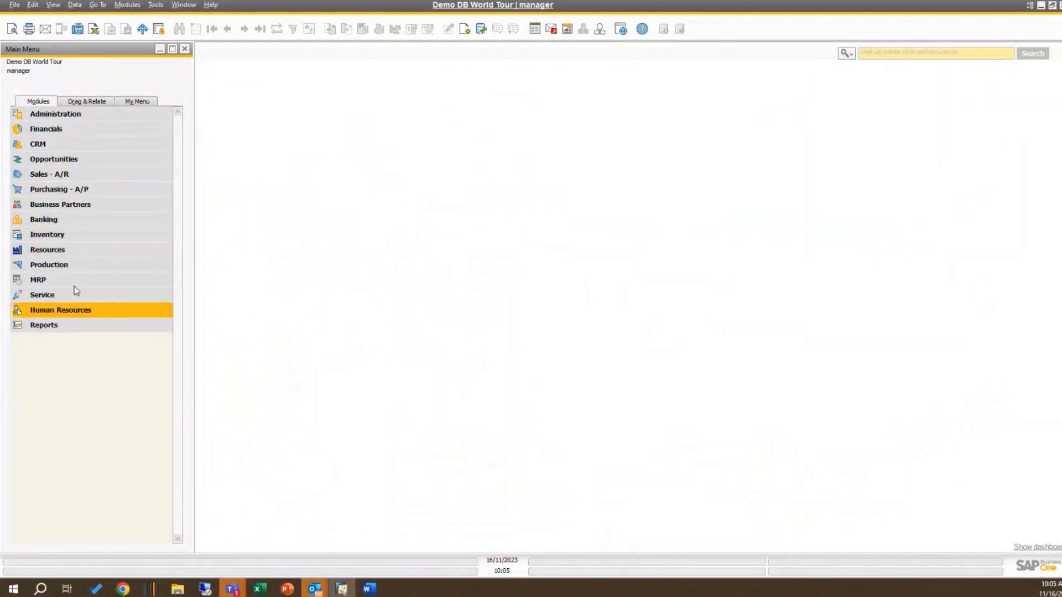
click(79, 268)
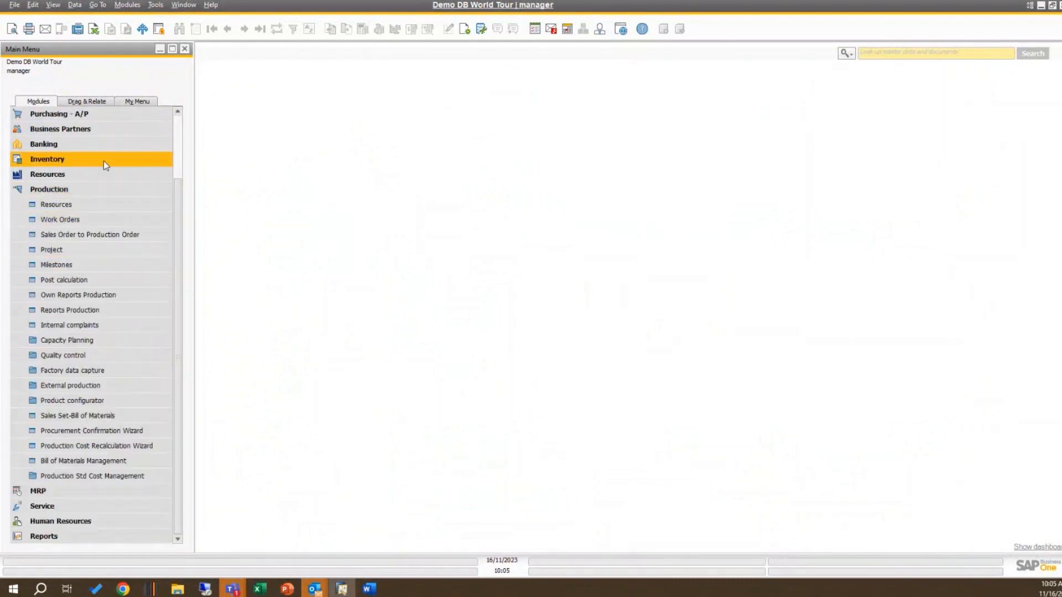
click(82, 160)
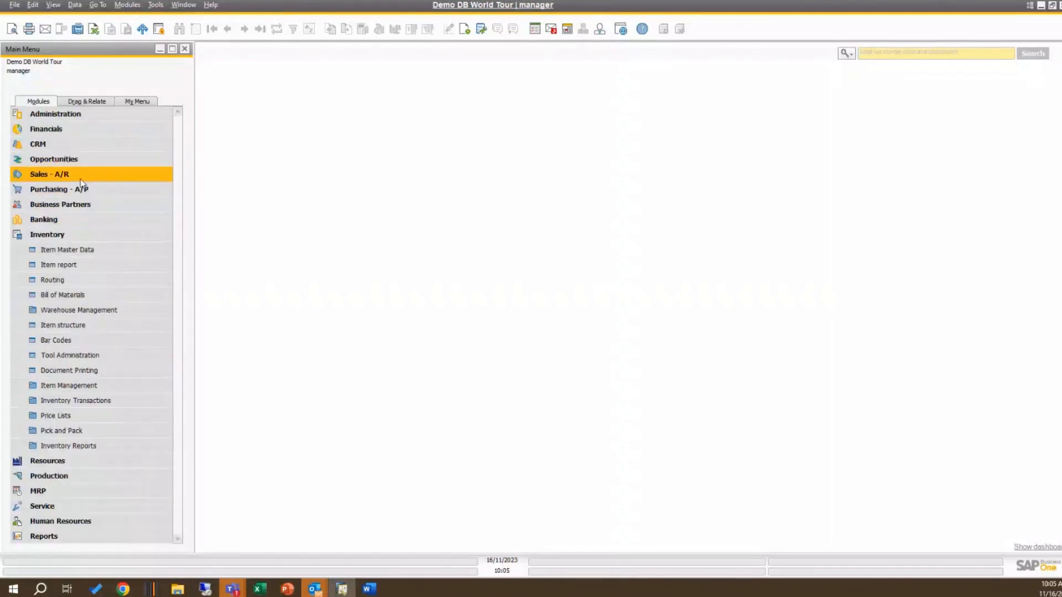
click(88, 265)
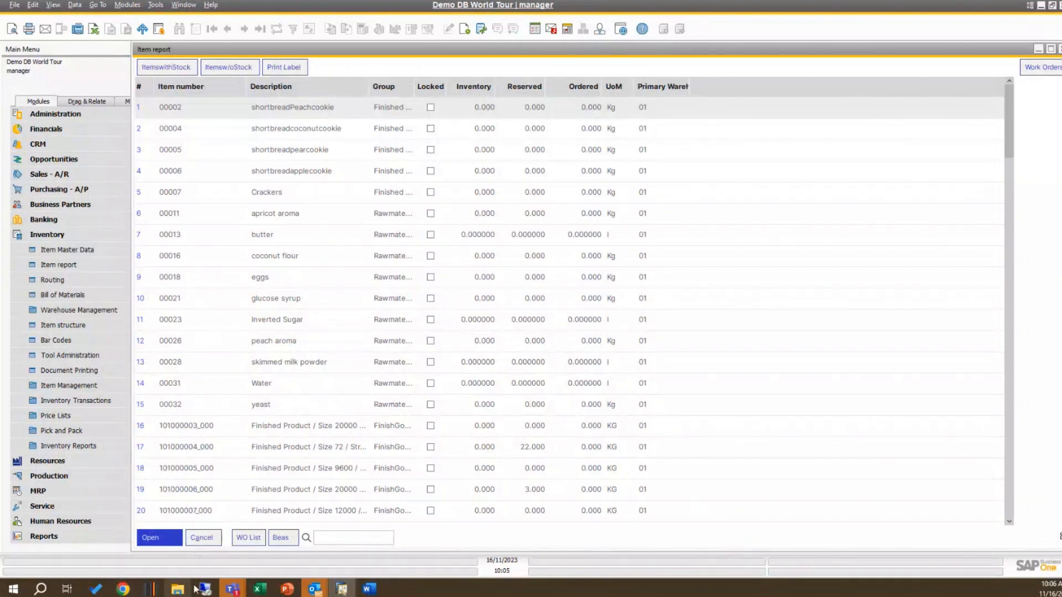
Step: Switch to PowerPoint to review the Easy Access slide, and return to the Item report in SAP Business One
mouse_move(289, 591)
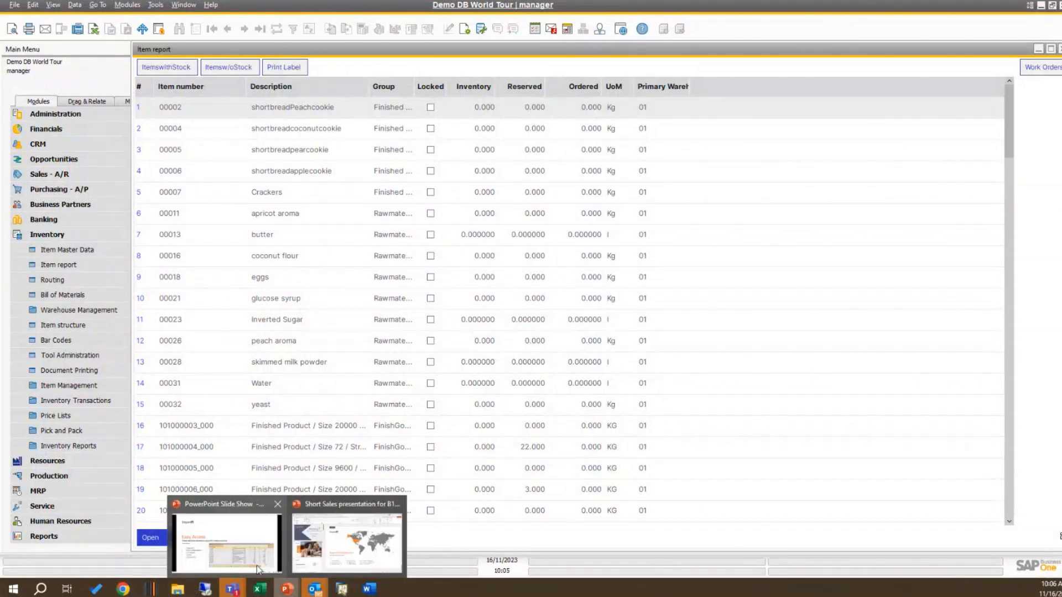
click(241, 555)
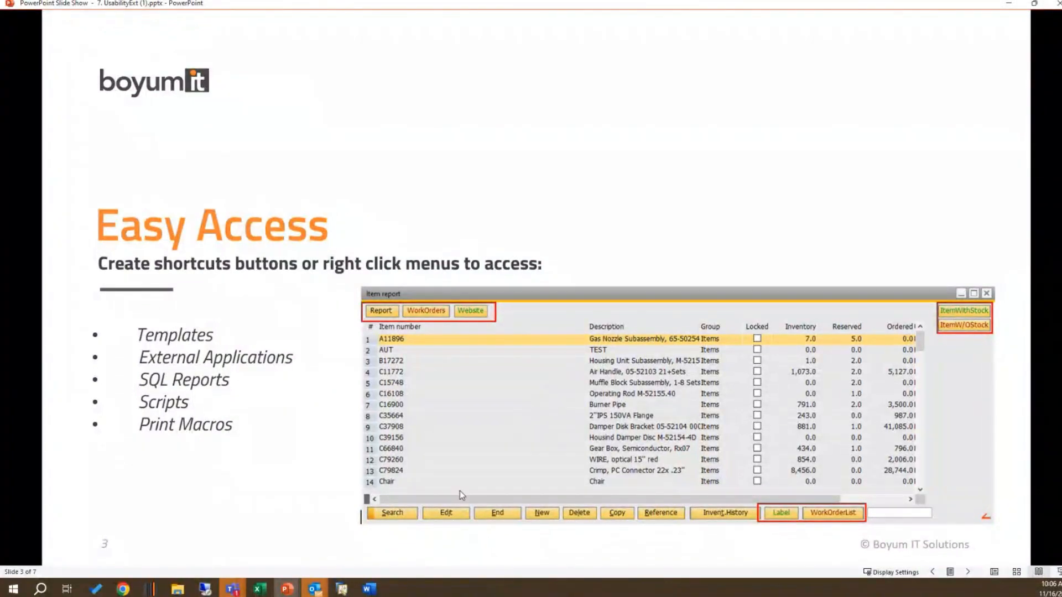
click(342, 589)
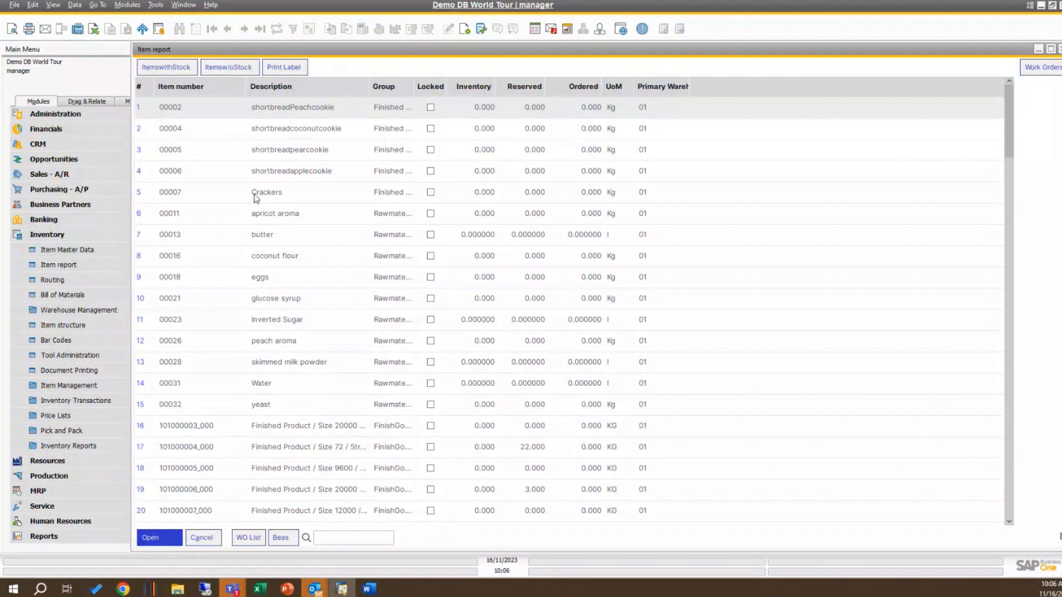
Step: Alternate the item report between items with stock and items without stock, ending on those without stock
click(236, 67)
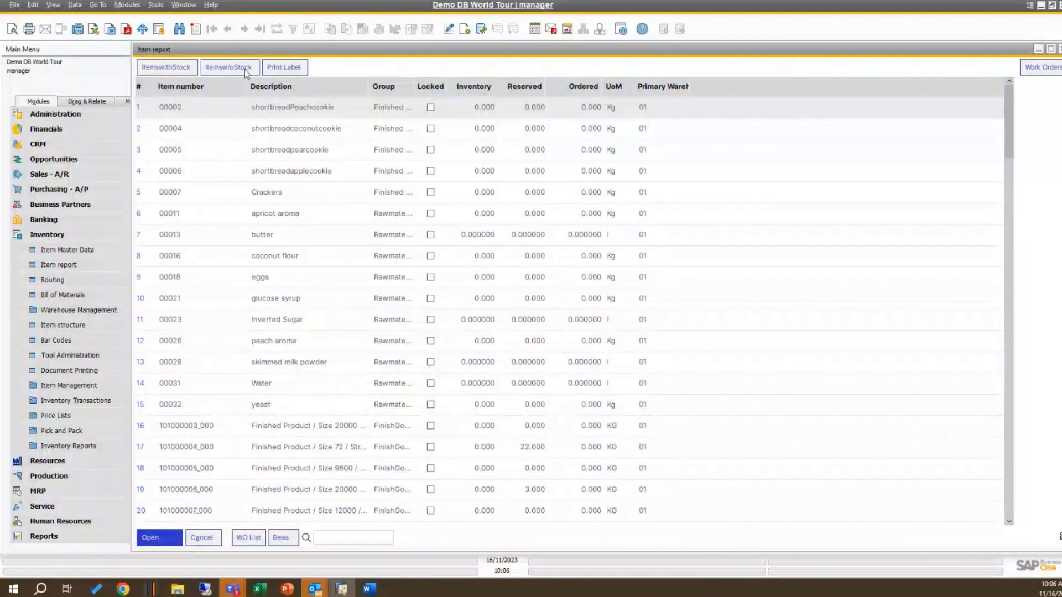
click(175, 71)
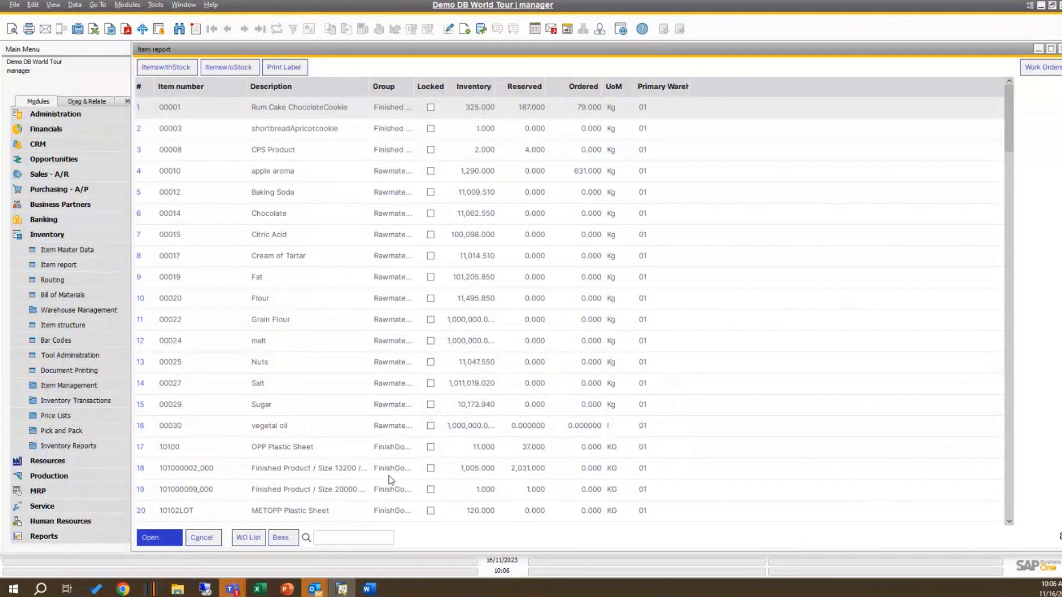
click(225, 68)
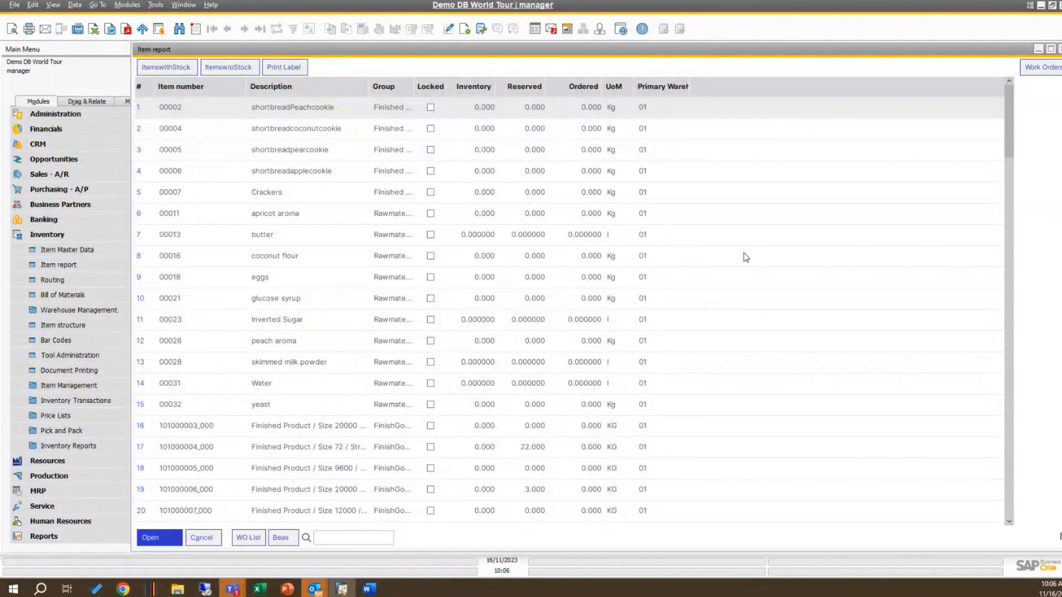
Step: Print a label for item 101000003_000 with pallet number 234677, batch number 45677 and quantity 6
scroll(681, 296, down, 4)
click(283, 173)
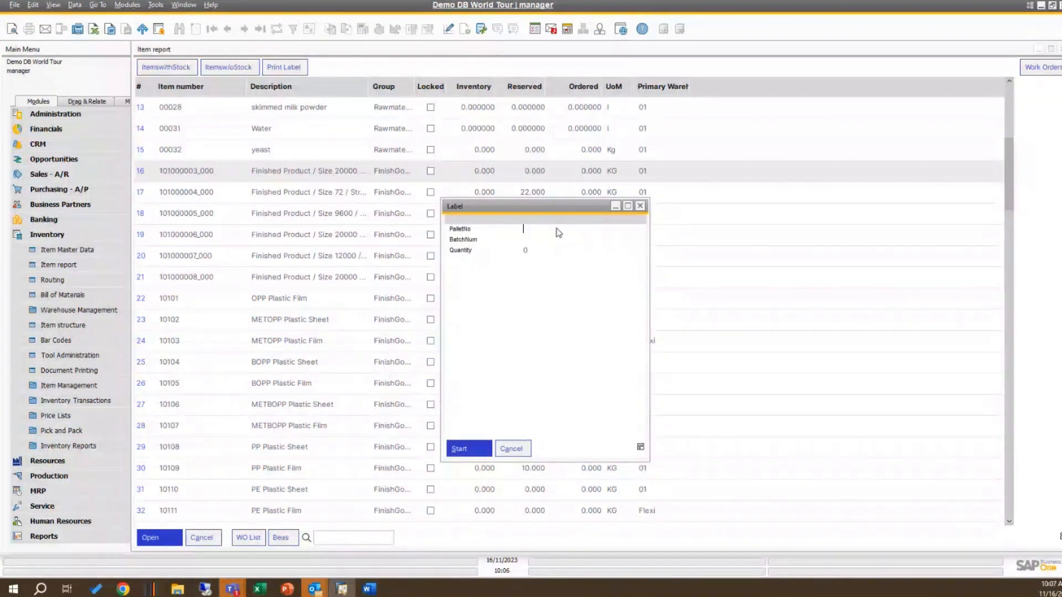
text(234677)
click(547, 238)
text(45677)
double_click(529, 251)
text(6)
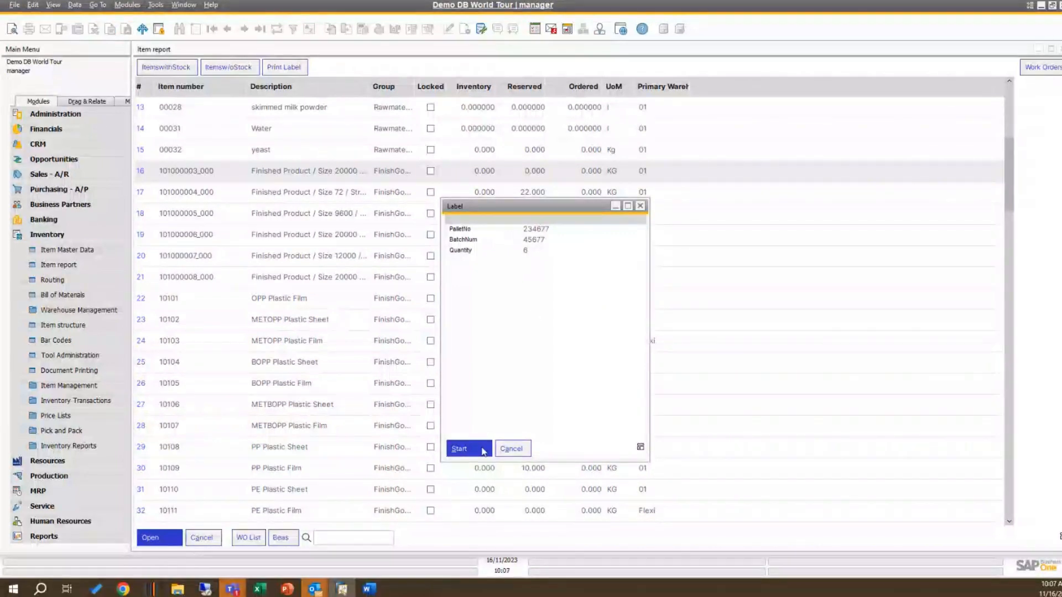
click(484, 449)
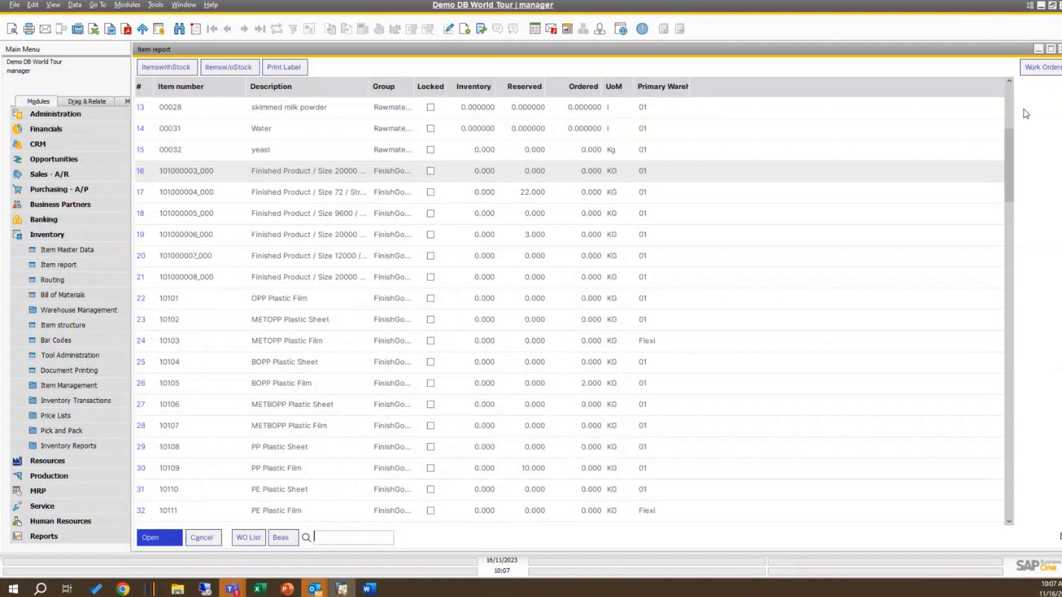
Step: View the work order list of item 101000005_000 and close the report
scroll(429, 337, down, 3)
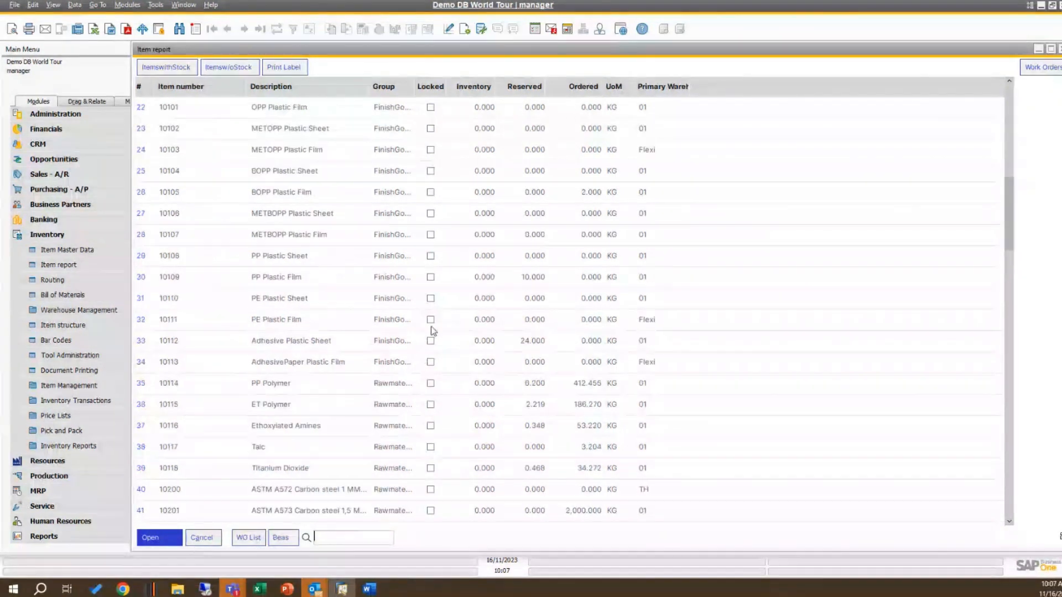
scroll(430, 330, up, 3)
click(230, 221)
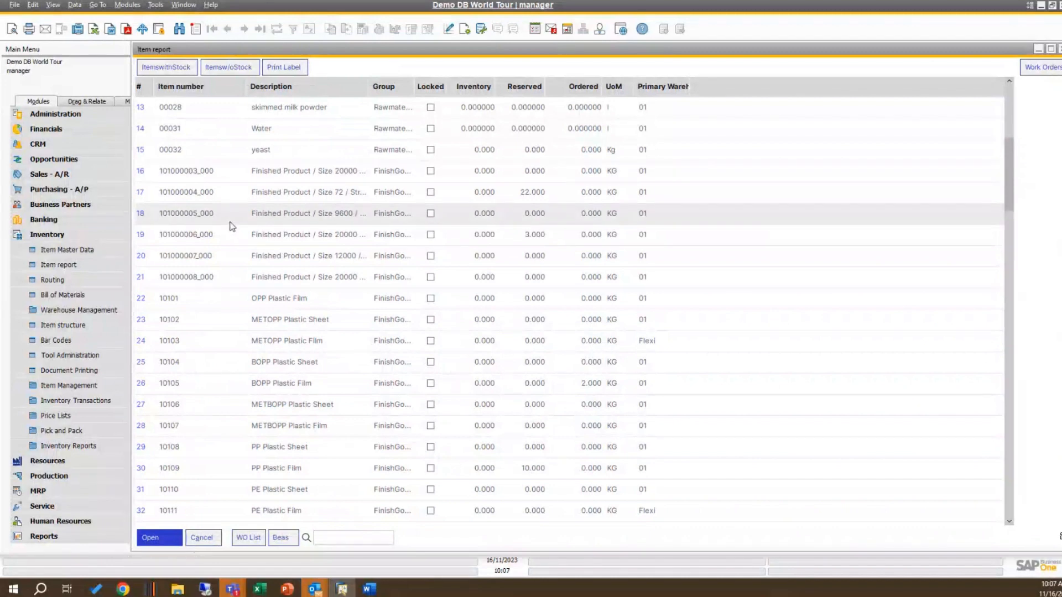
click(255, 538)
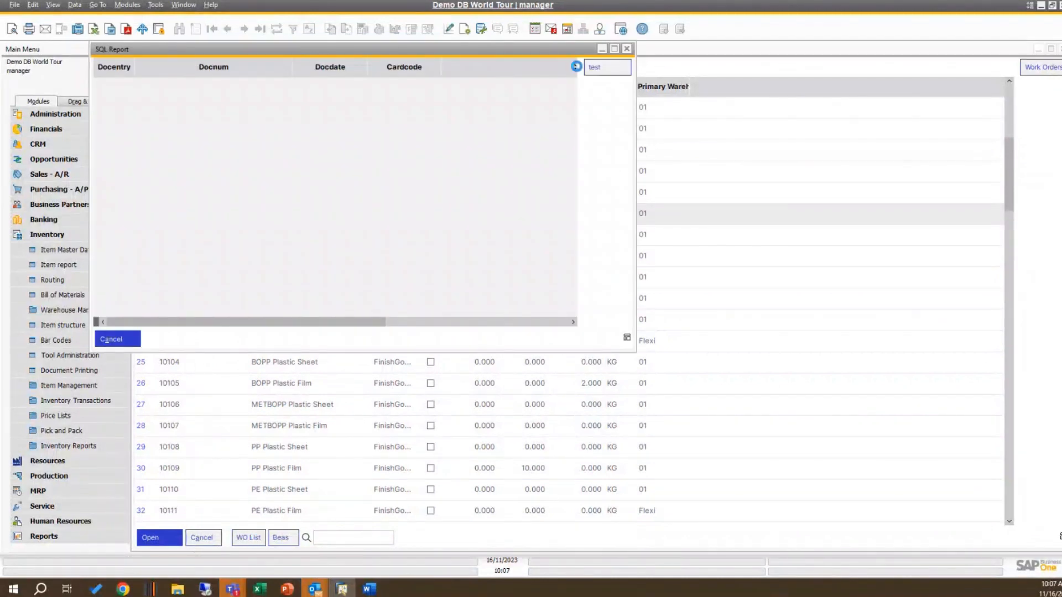
click(627, 50)
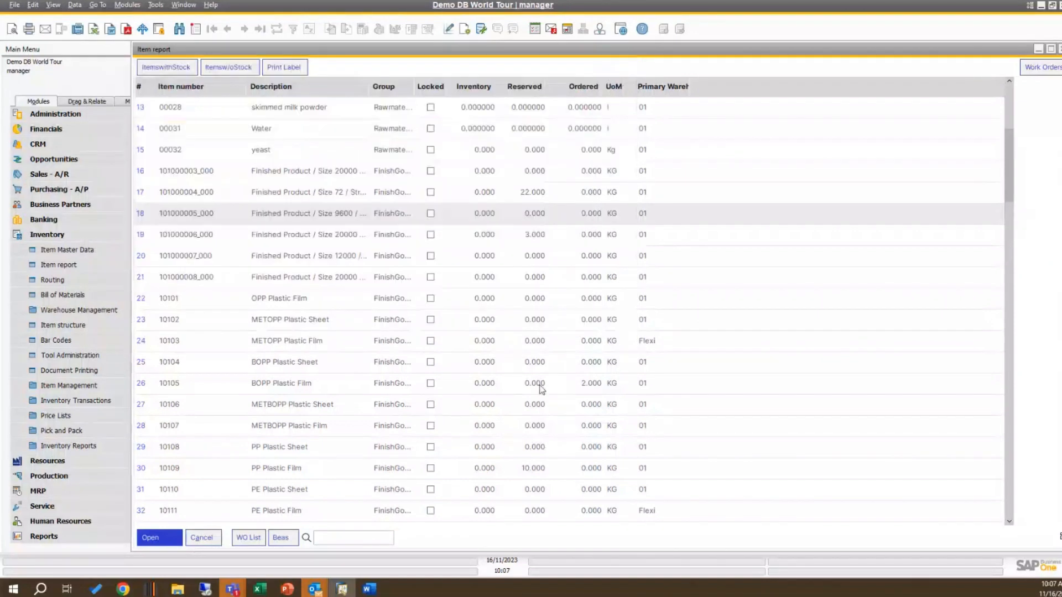
Step: View the work order list of item FINISHED001 and close the report
scroll(544, 376, down, 15)
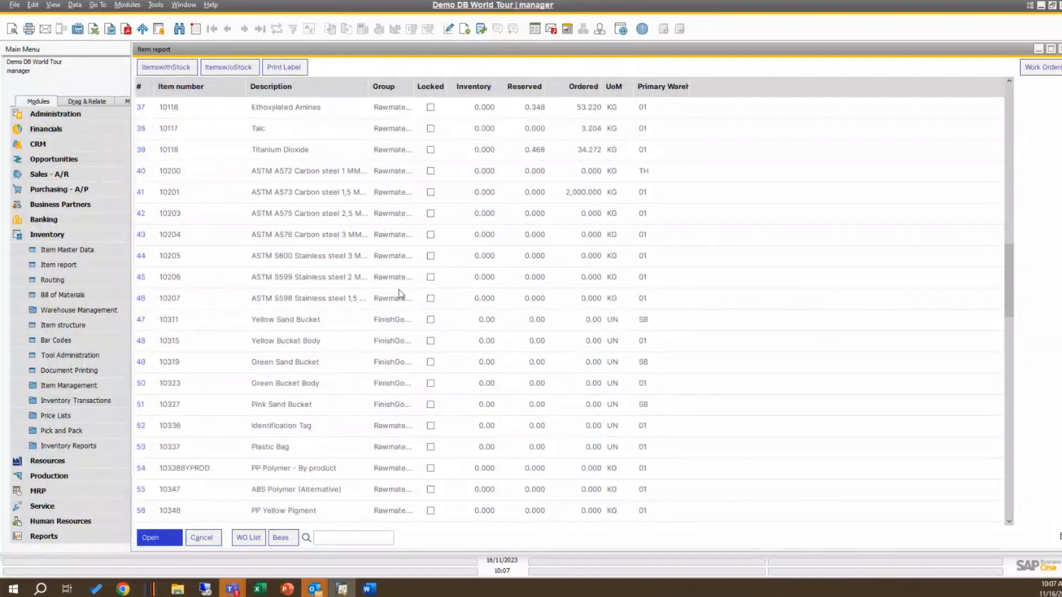
scroll(409, 309, down, 4)
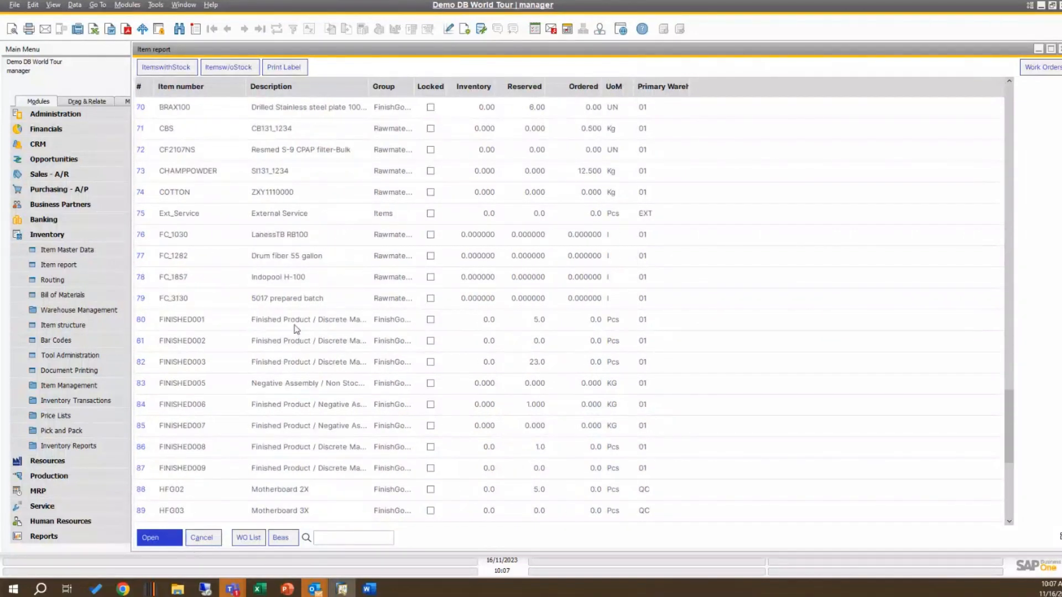
click(247, 537)
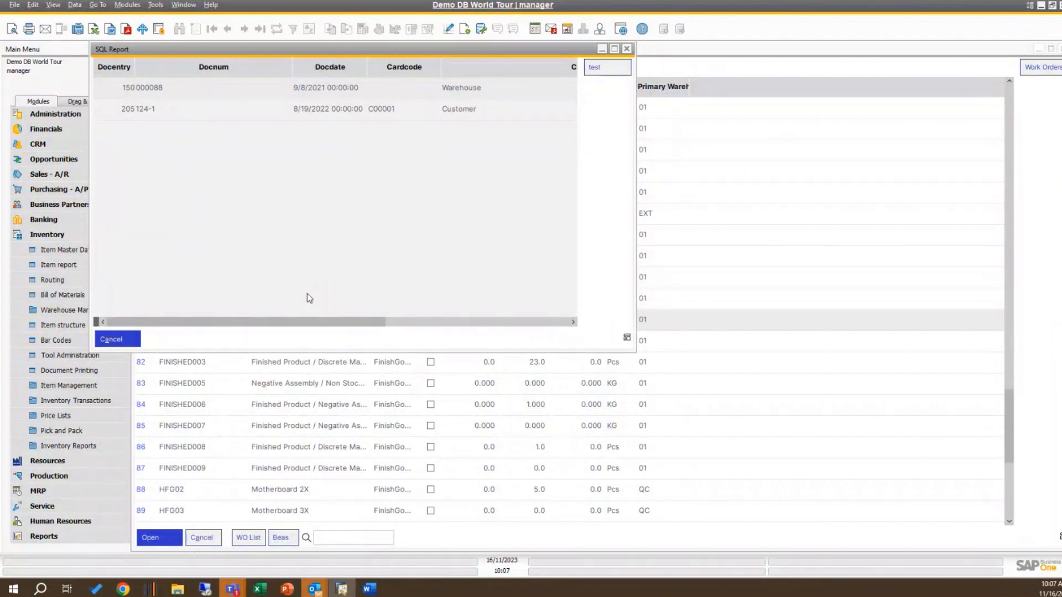
click(627, 49)
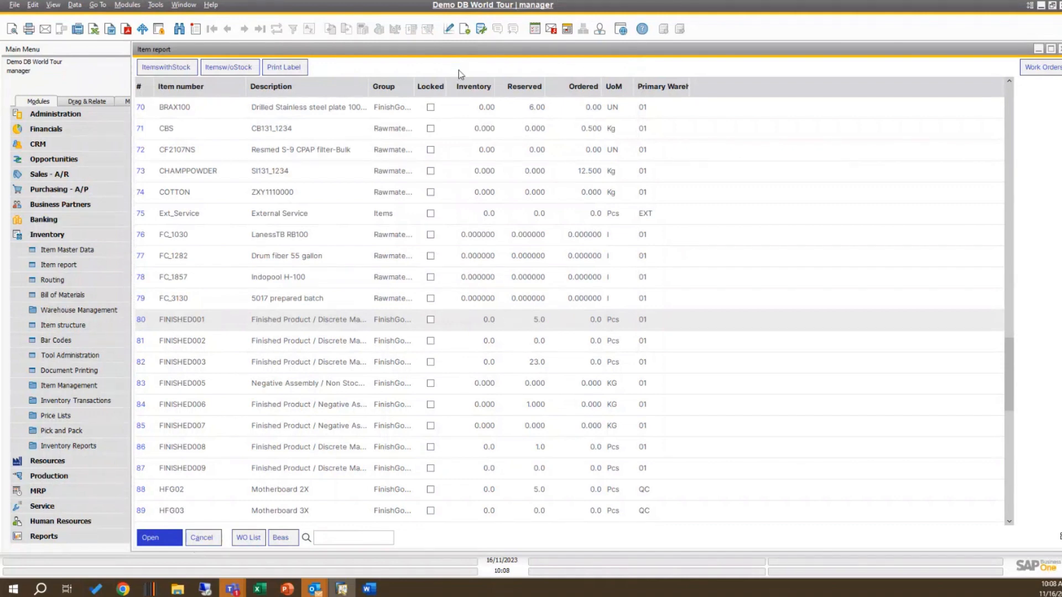
Step: Open the Item report's function button definitions and add a new button with text and info Webinar
right_click(434, 71)
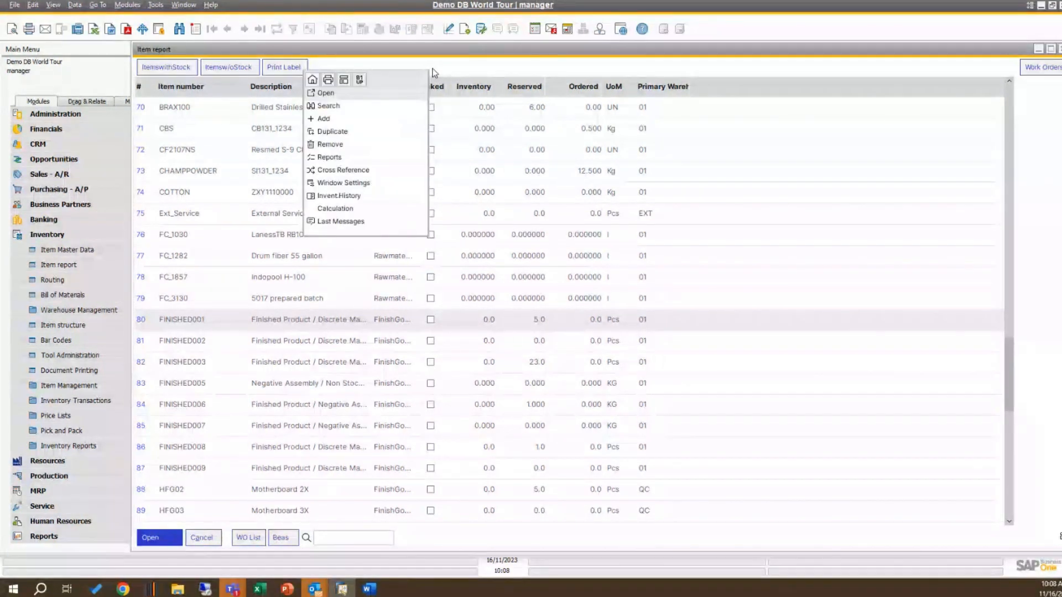
click(362, 80)
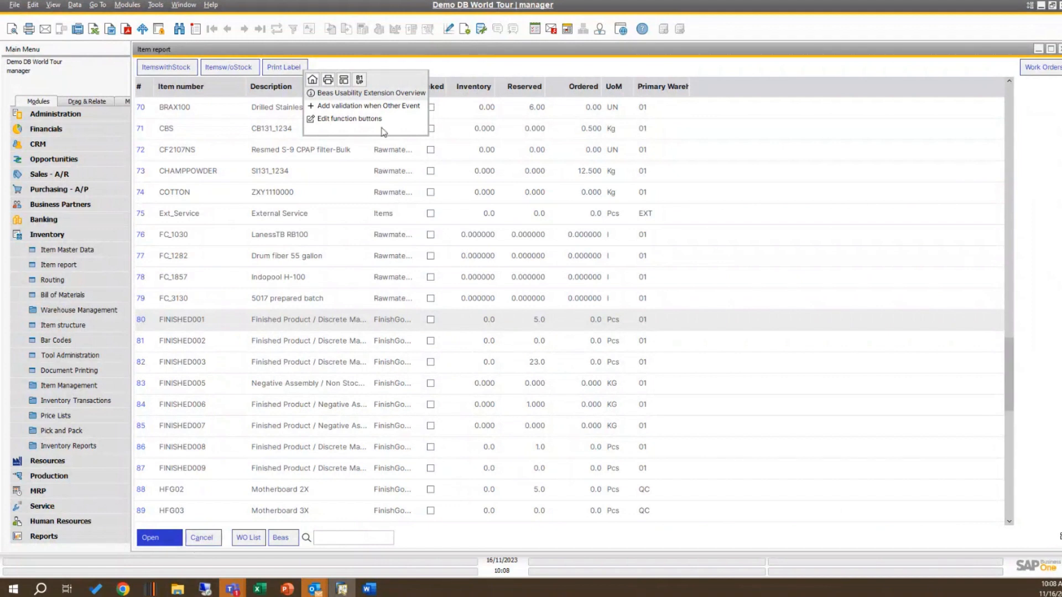
click(346, 119)
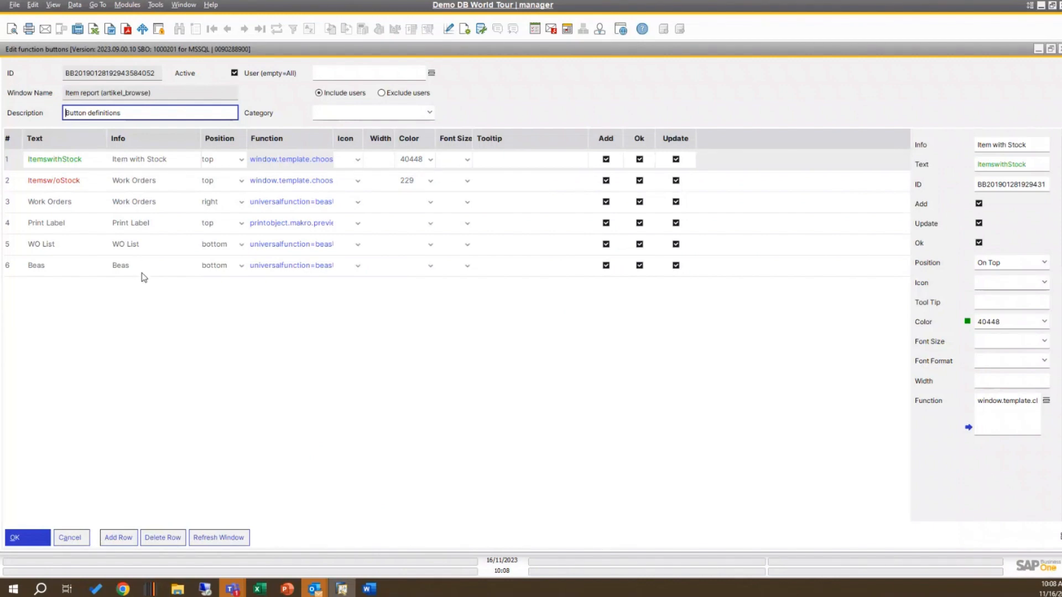
click(119, 537)
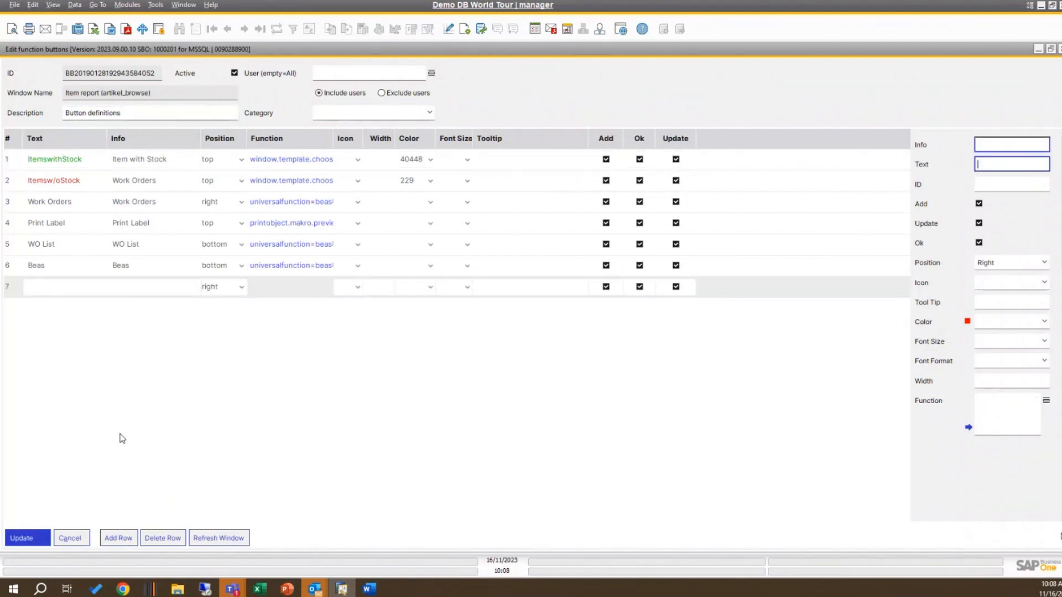
click(60, 287)
text(Webinar)
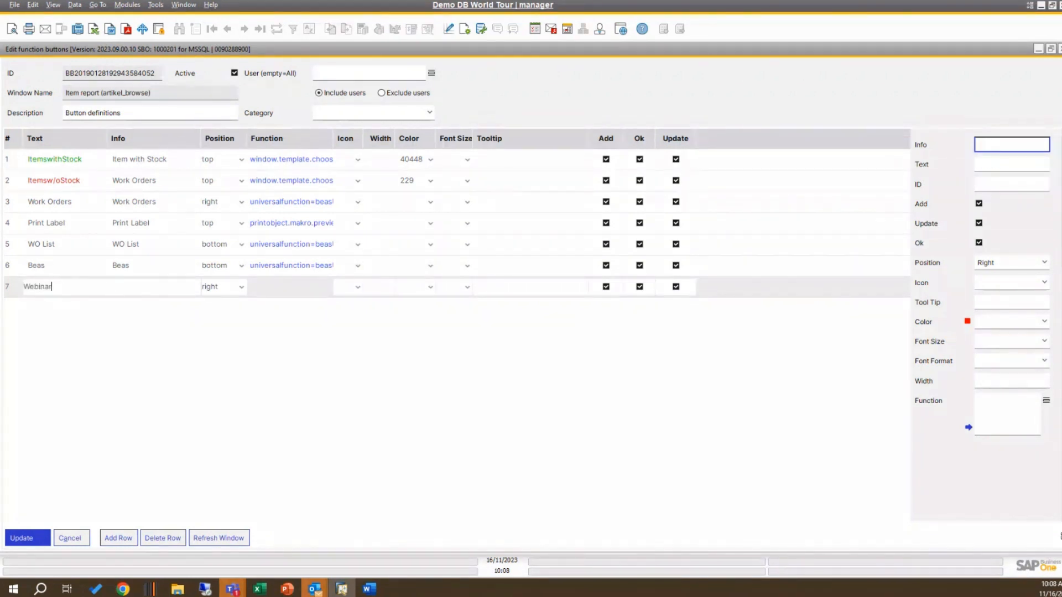
key(Tab)
text(Webinar)
Step: Set the Webinar button's position to right and view the available icons without choosing one
click(242, 291)
click(242, 291)
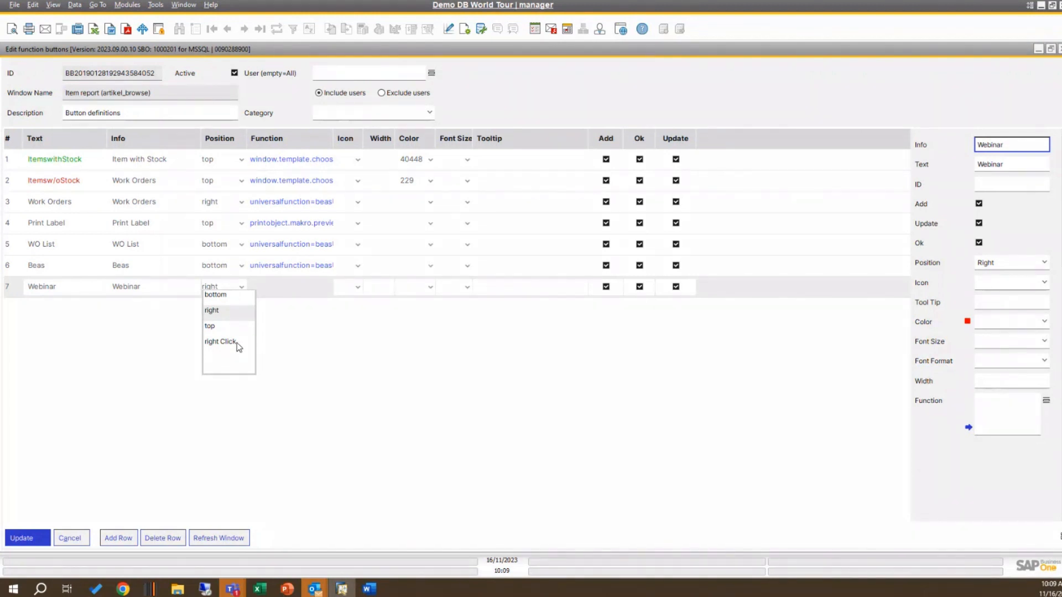
click(230, 311)
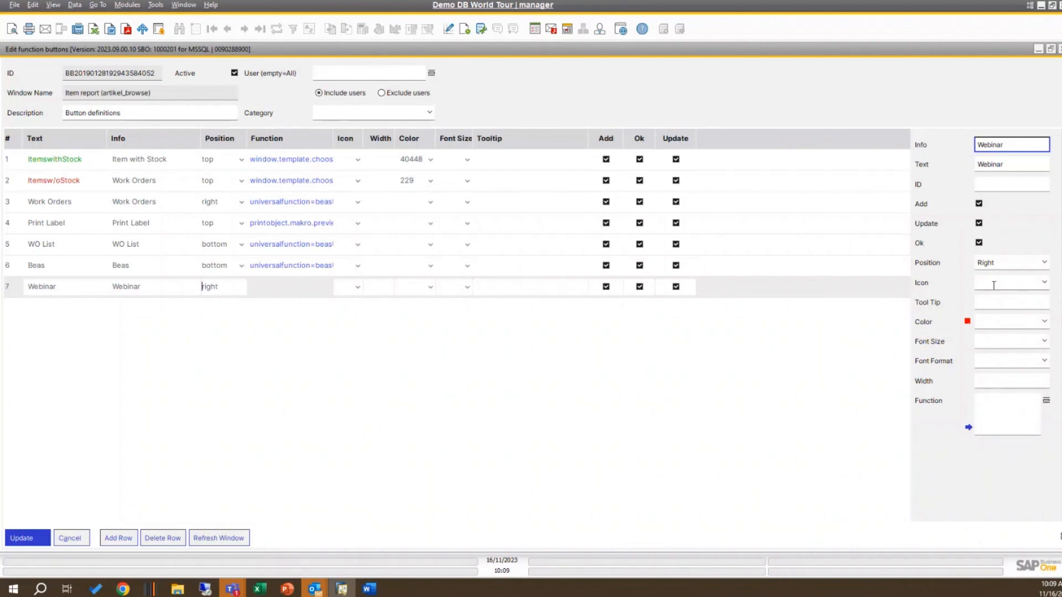
click(1048, 288)
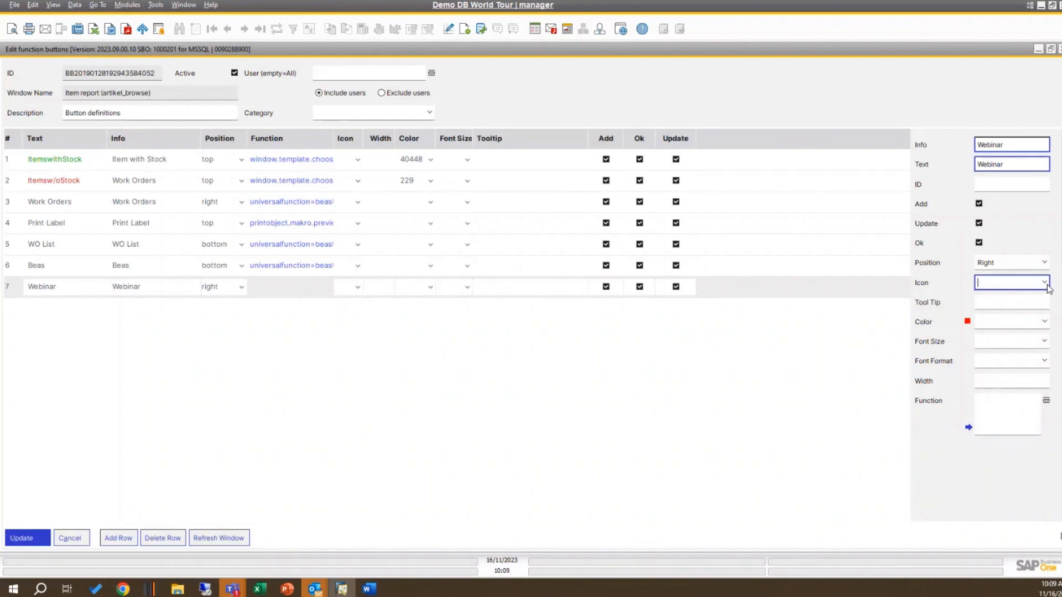
click(1047, 287)
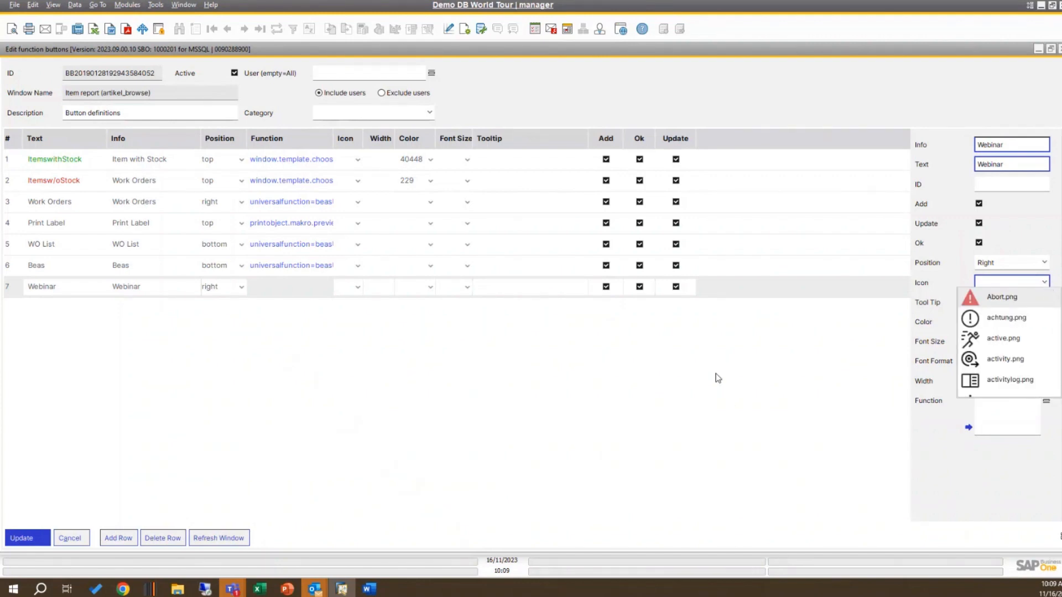
click(660, 382)
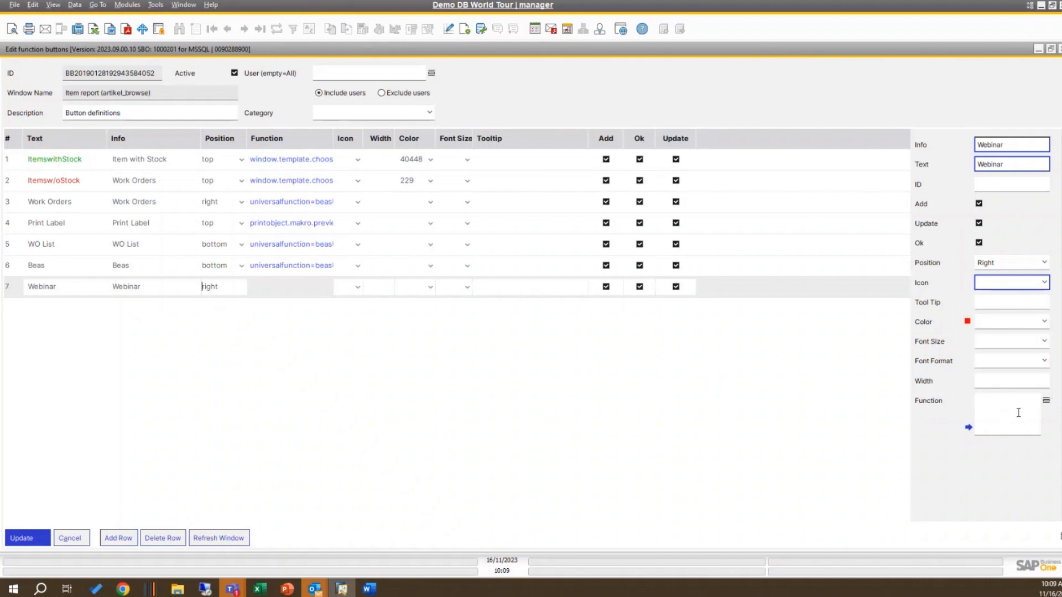
Step: Assign the Message Test function beasUF-010 to the Webinar button and refresh the Item report window
click(1045, 401)
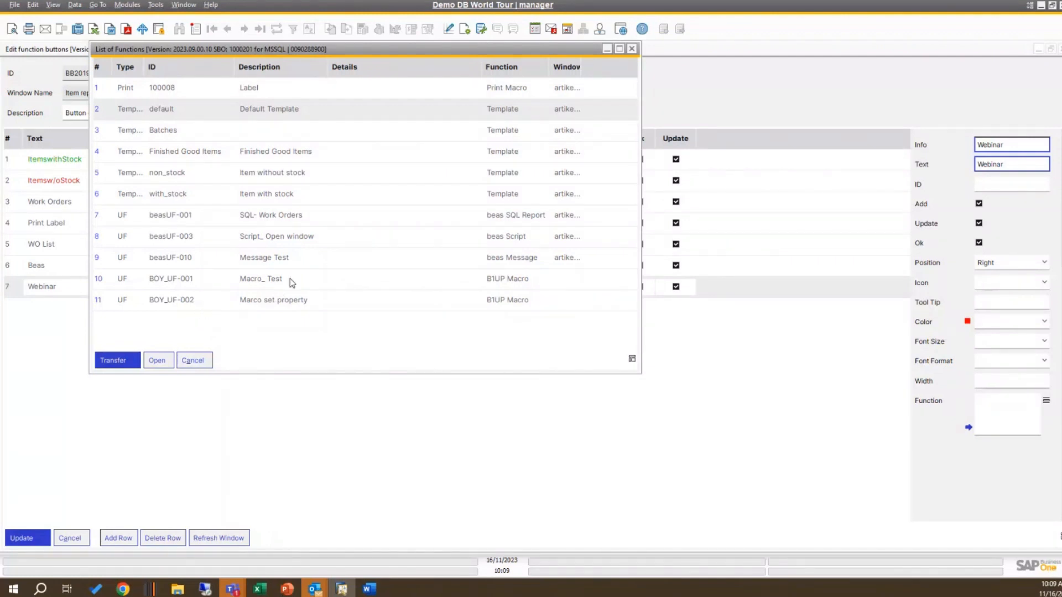
click(283, 261)
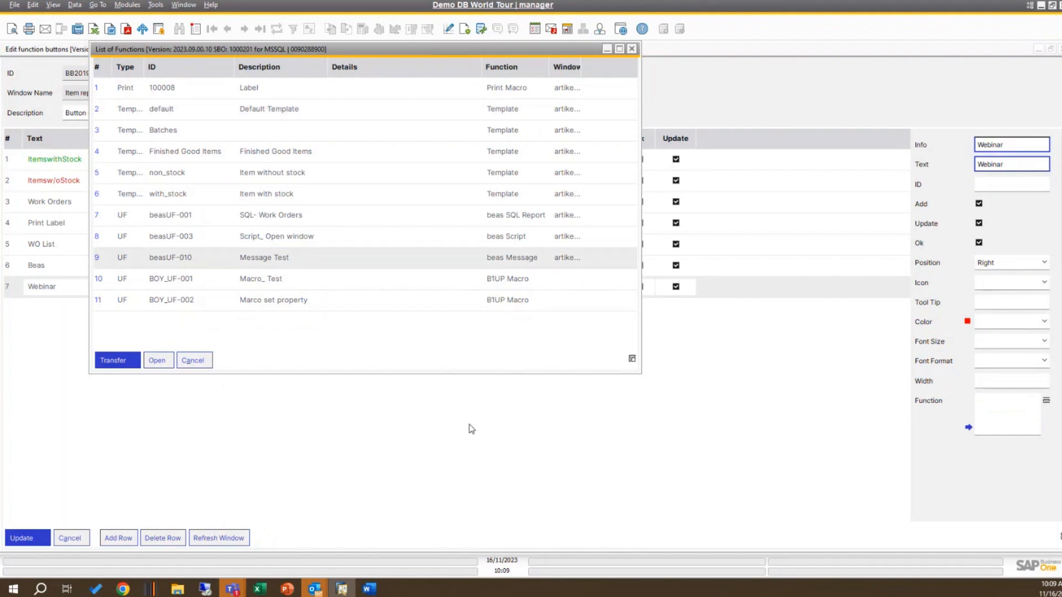
click(123, 362)
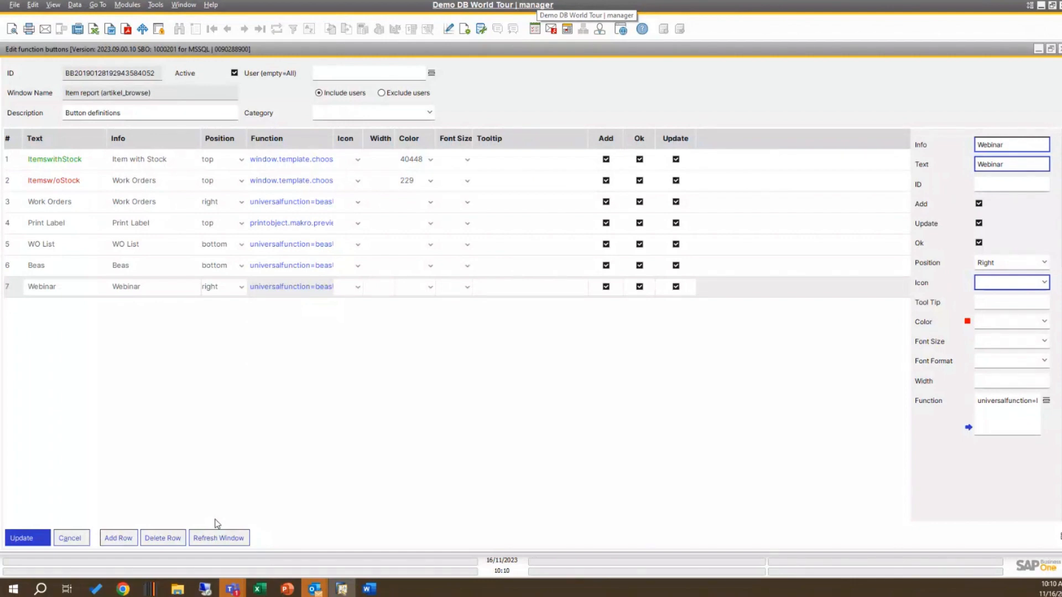
click(236, 538)
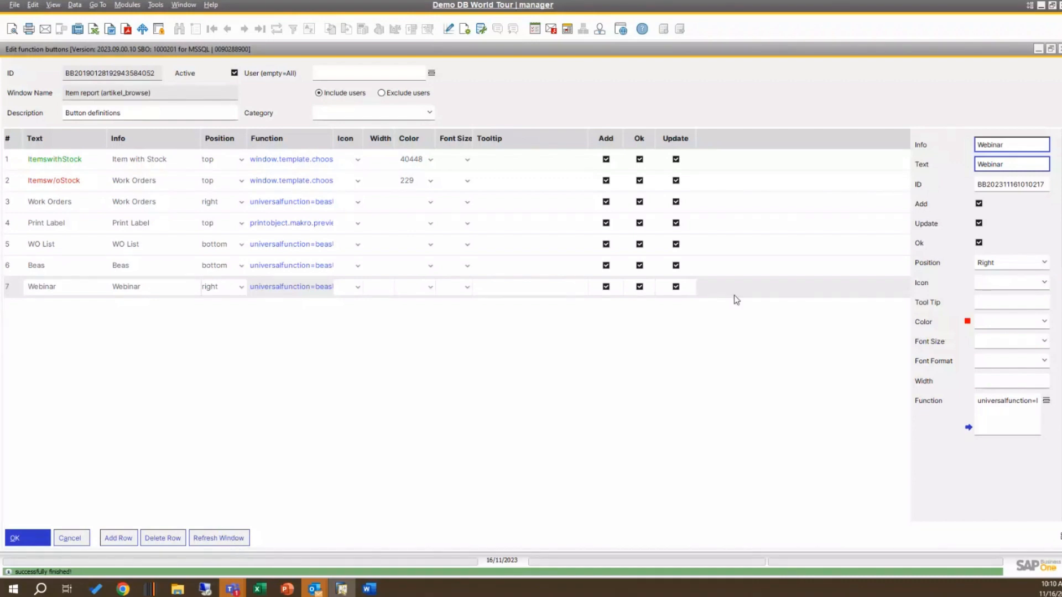
Step: Test the Webinar button on the Item report, close its message, and show the items with stock
click(1039, 49)
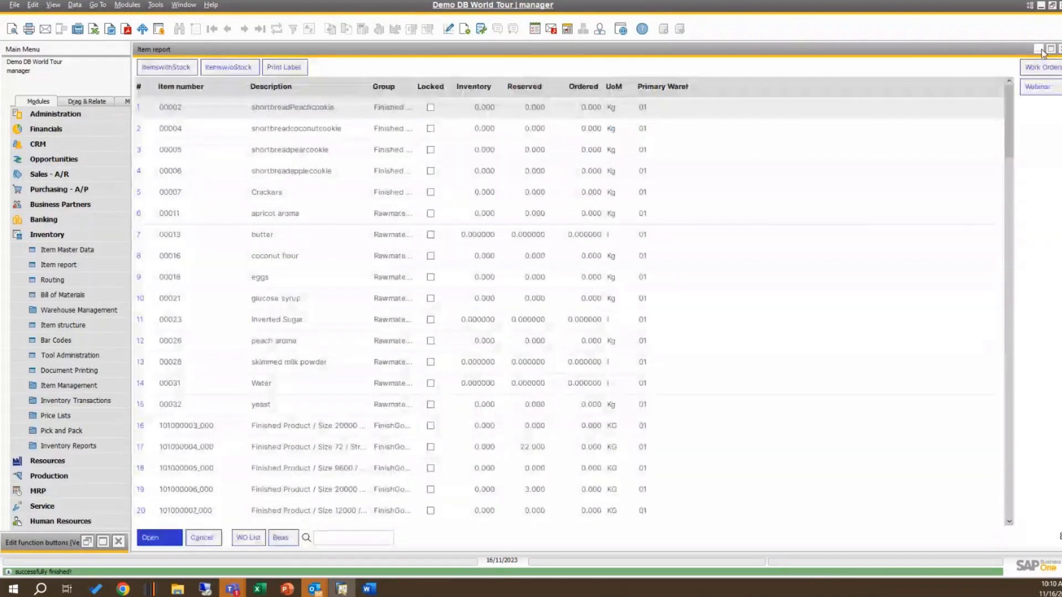
click(1042, 92)
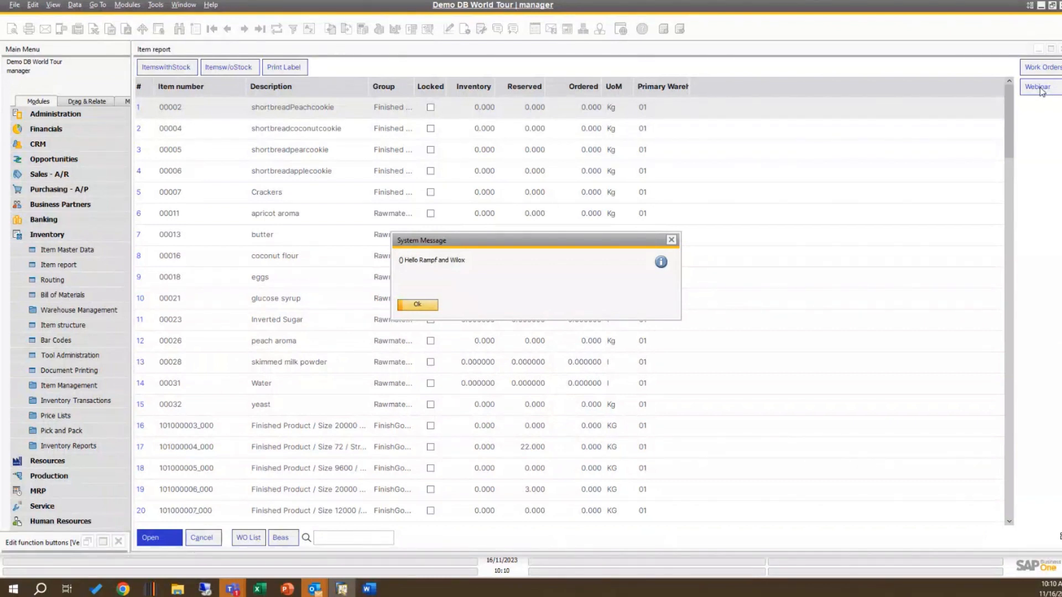
click(670, 240)
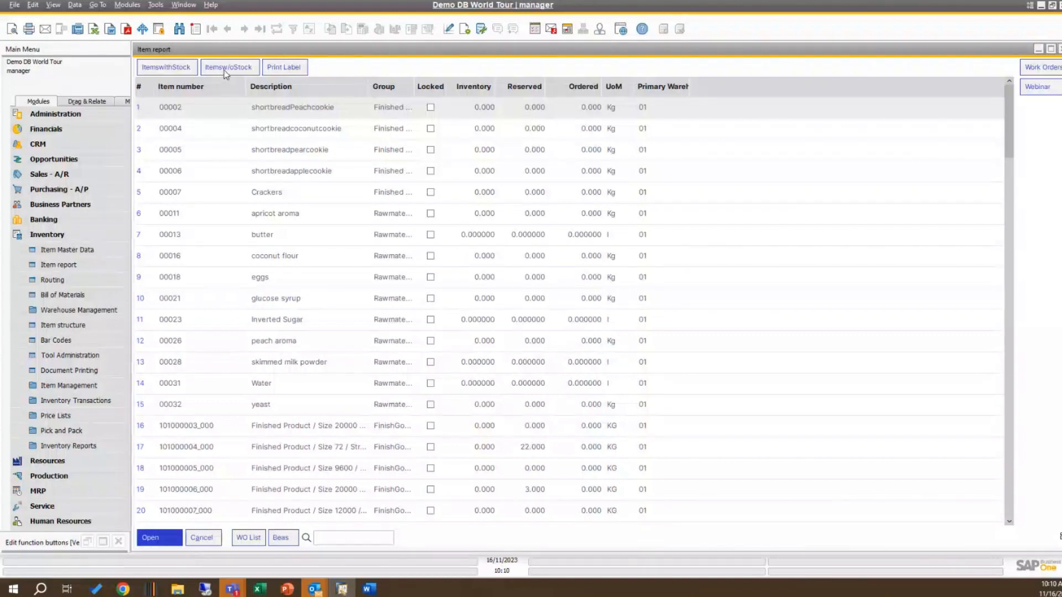
click(164, 67)
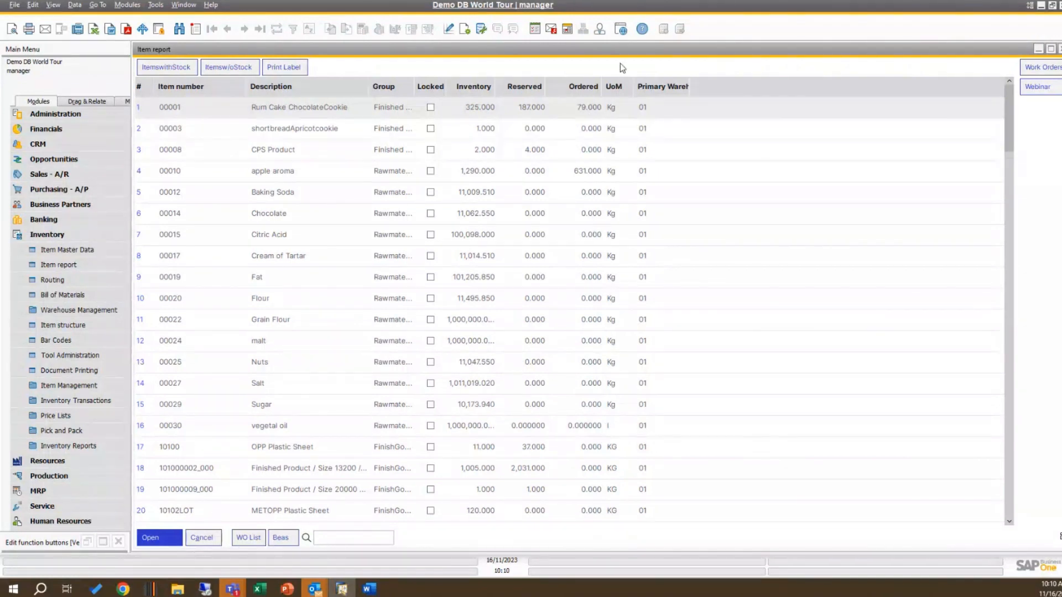
Step: Return to the function button definitions and view the definition and variables of the Print Label button's macro, then close it
click(108, 543)
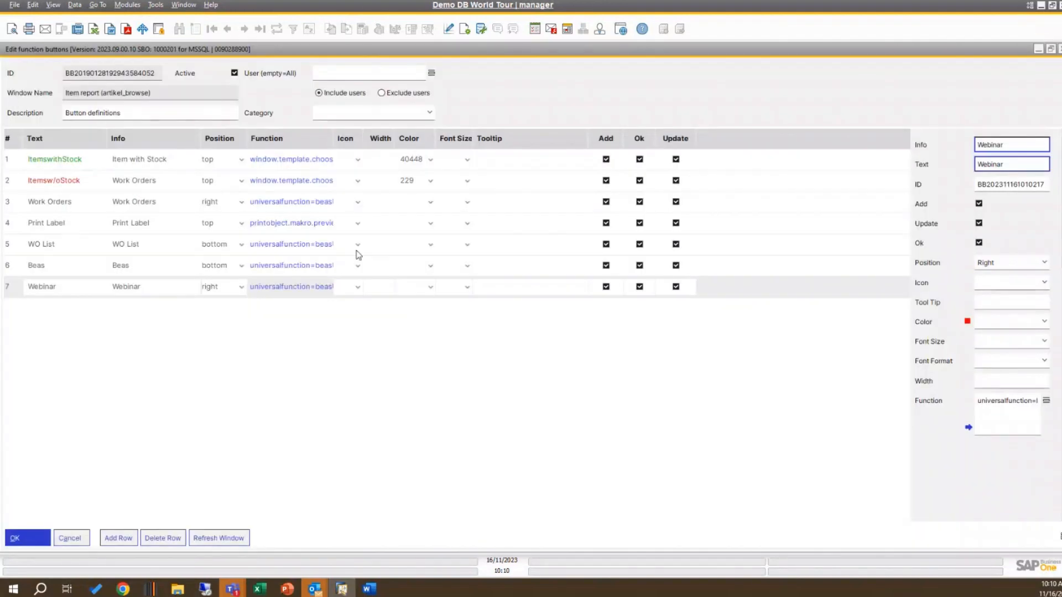
click(173, 223)
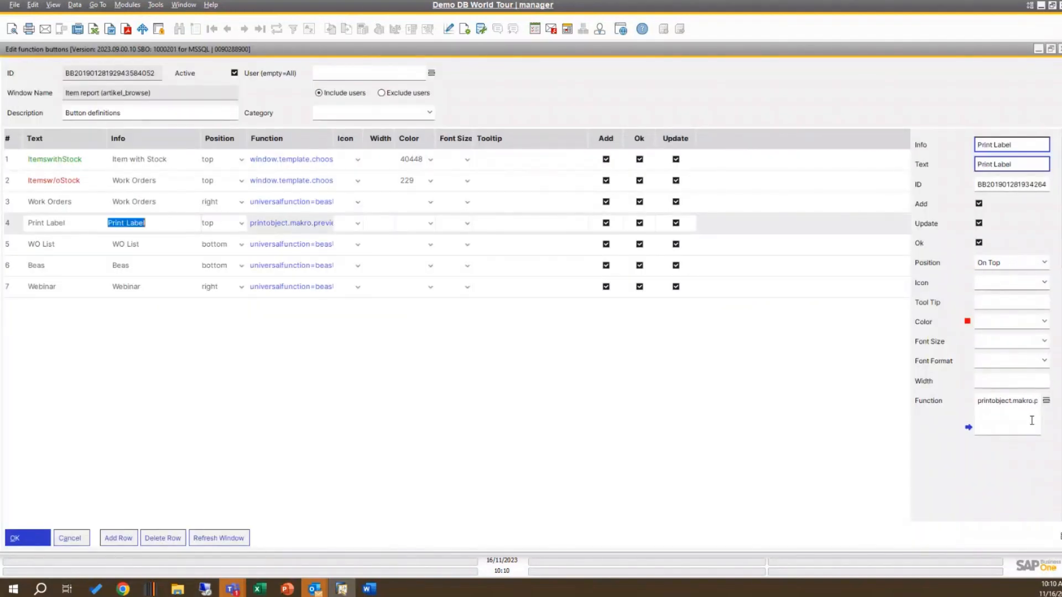
click(968, 427)
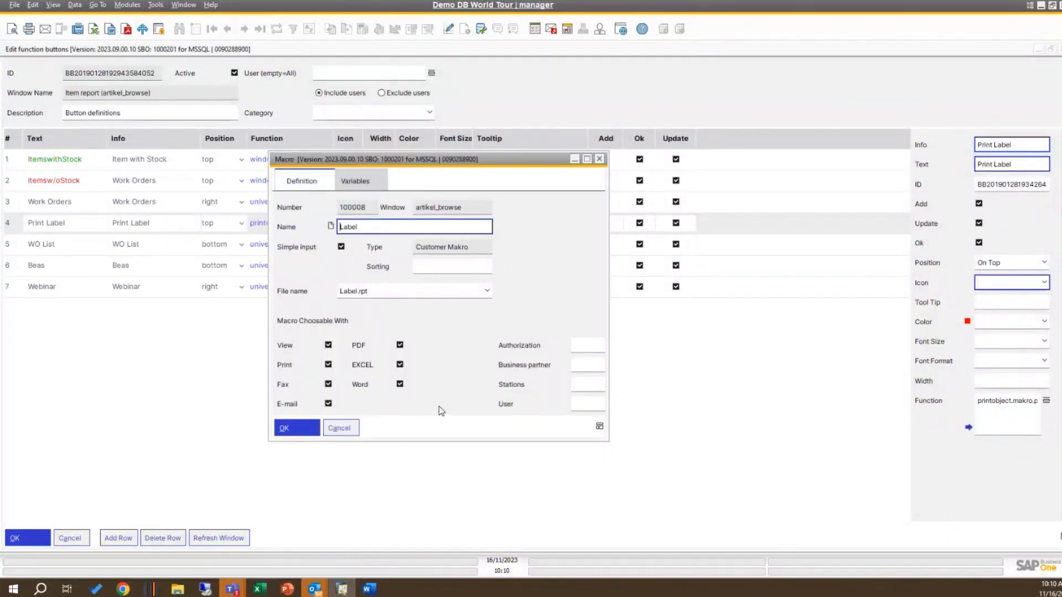
click(360, 182)
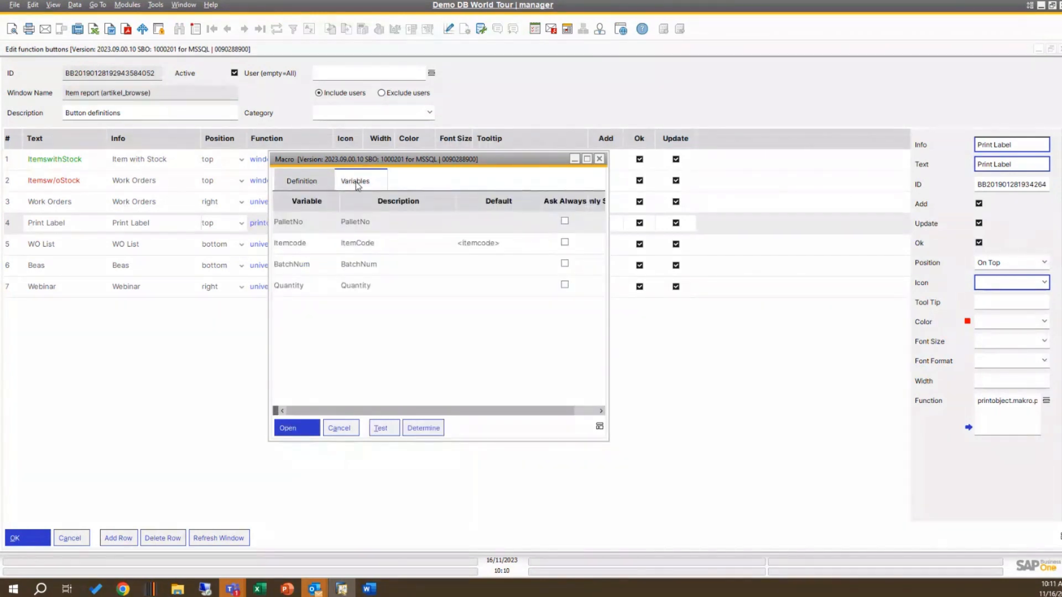
click(313, 183)
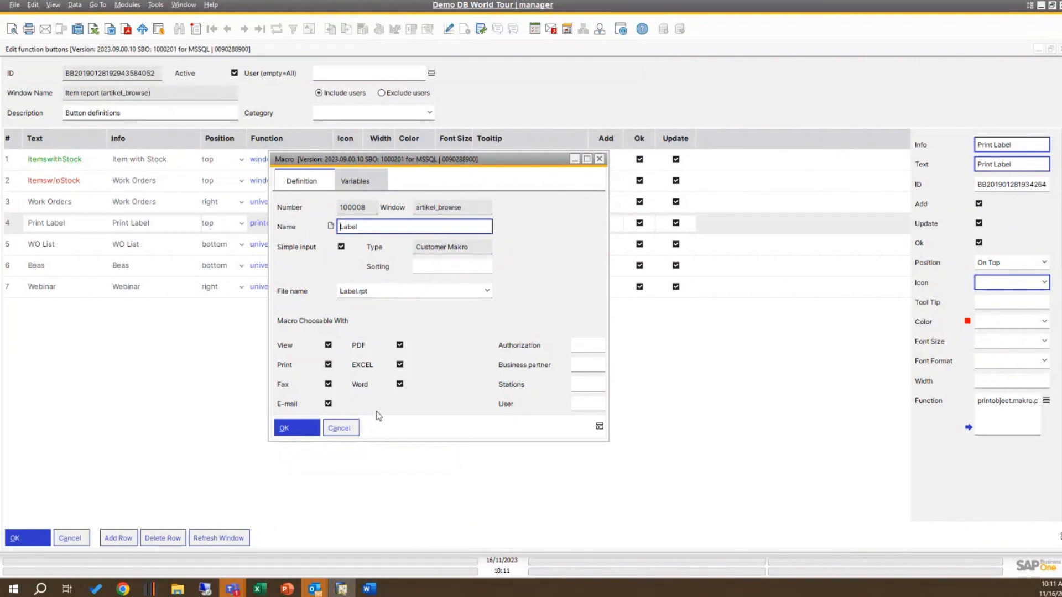
click(349, 428)
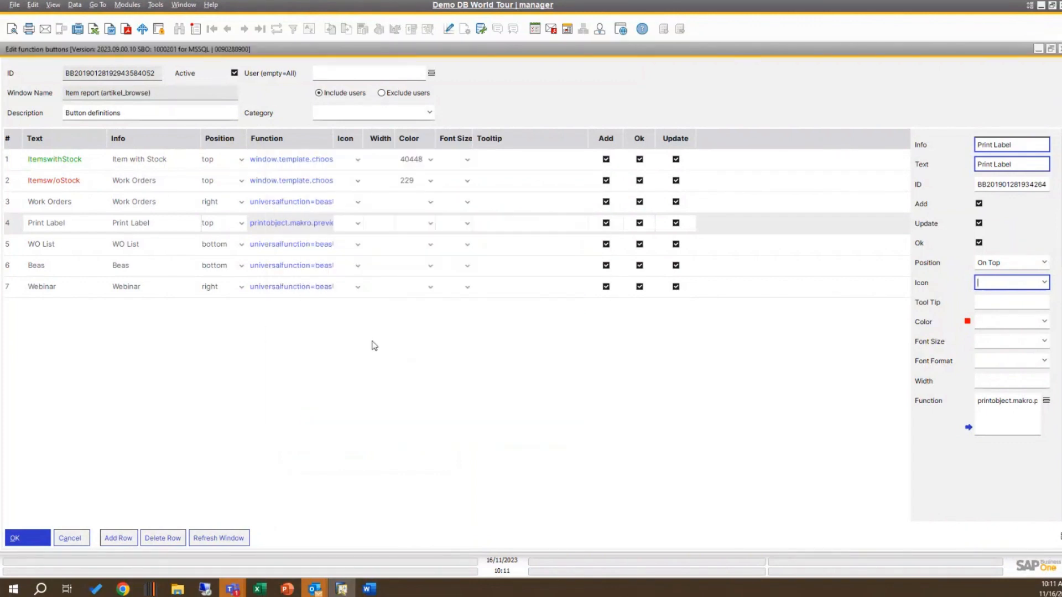
Step: Examine the non_stock template behind the Itemsw/oStock button, including its general settings, fields, sorting and filter, design and start script
click(284, 182)
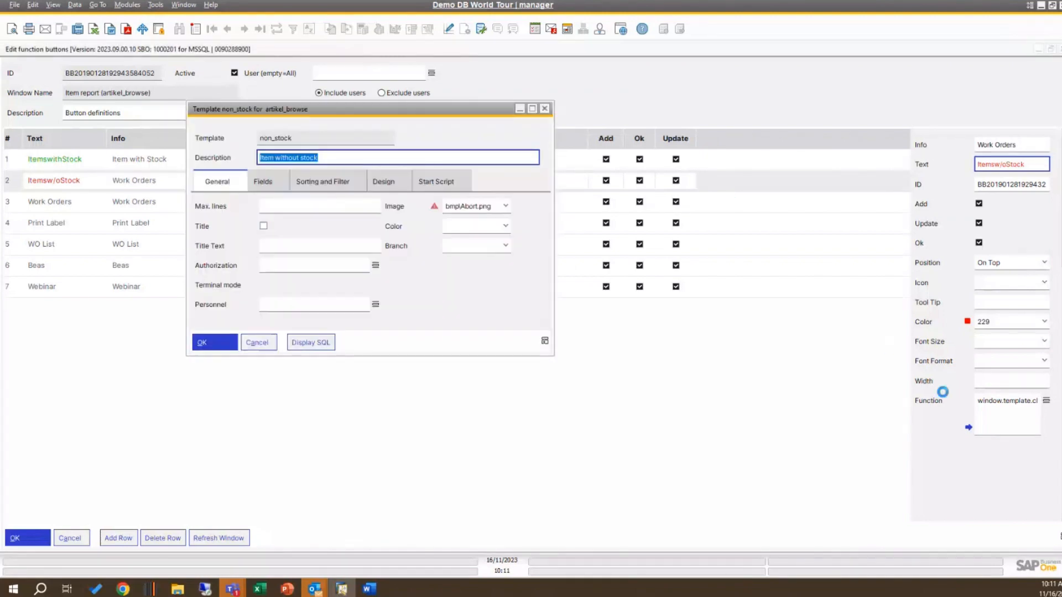
click(545, 109)
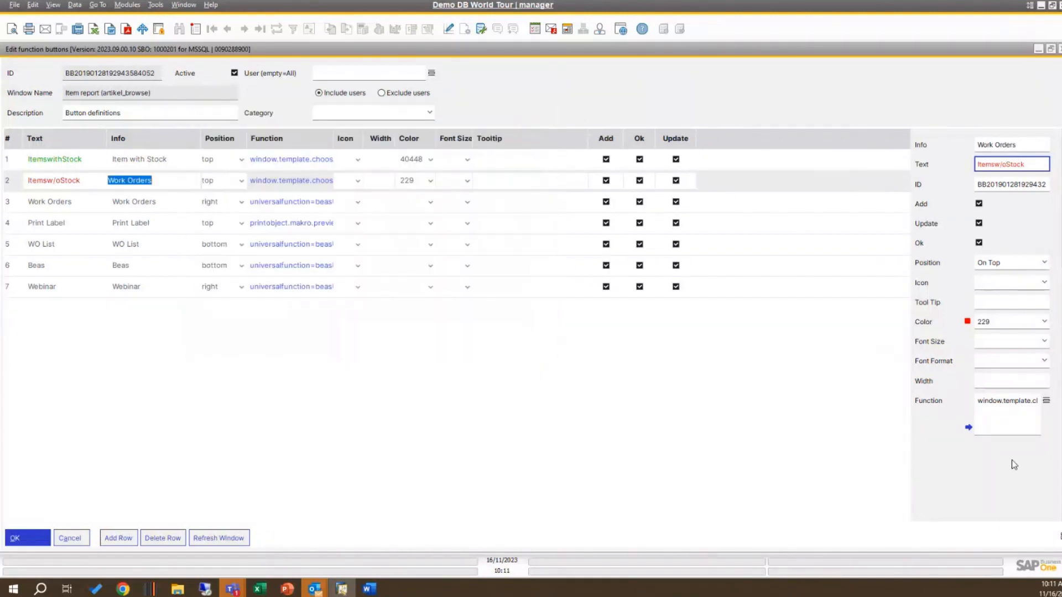
click(968, 428)
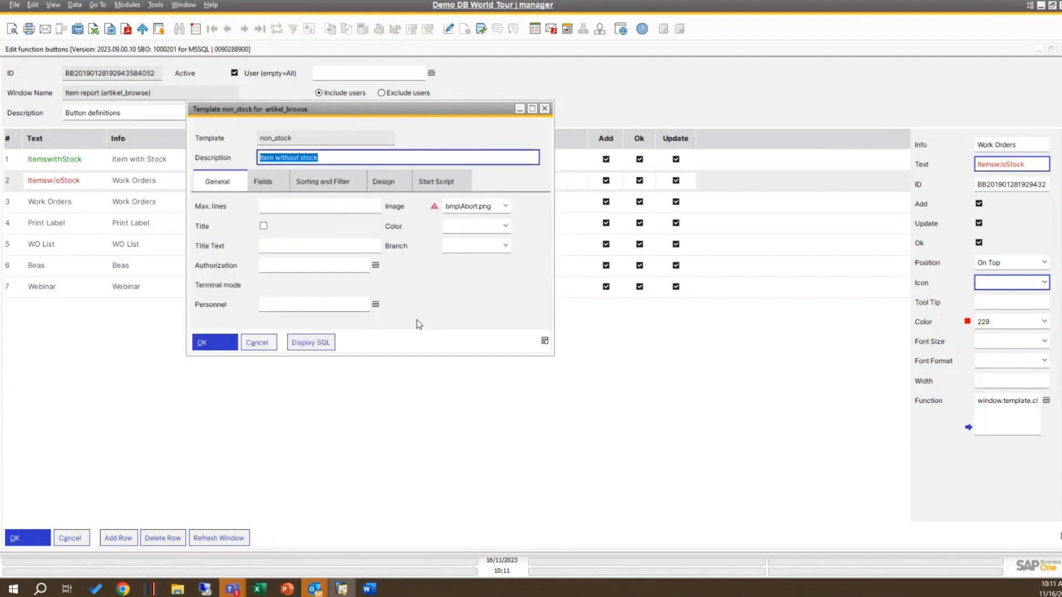
click(269, 185)
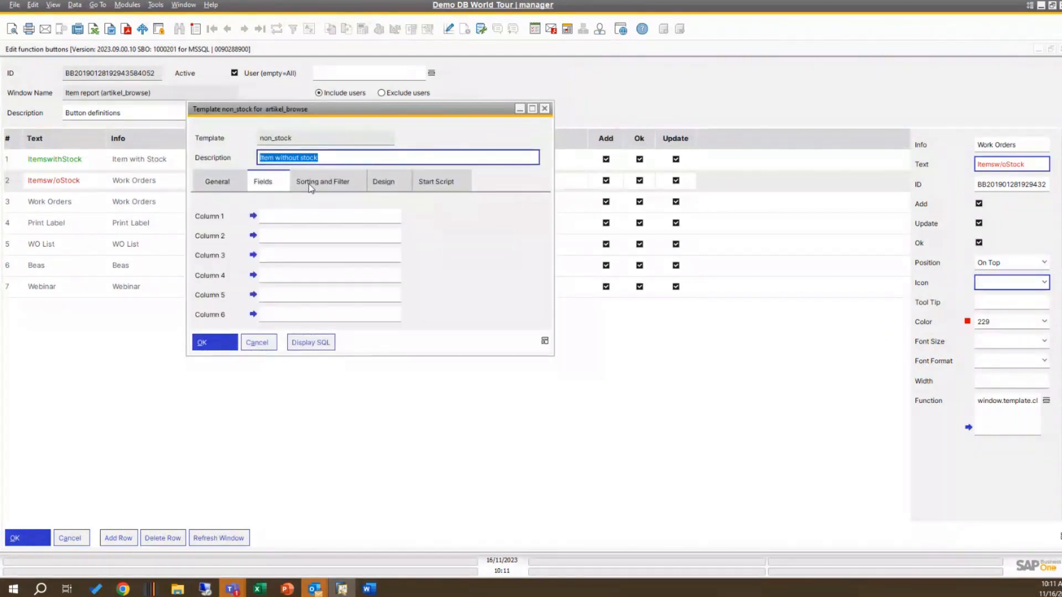
click(322, 185)
click(387, 185)
click(454, 185)
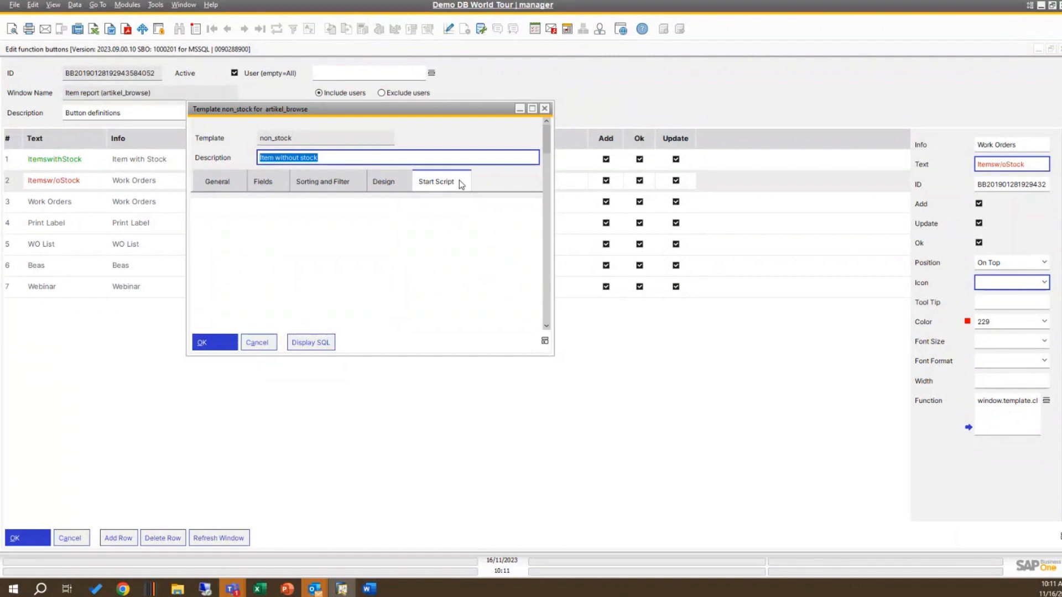
click(385, 185)
click(326, 183)
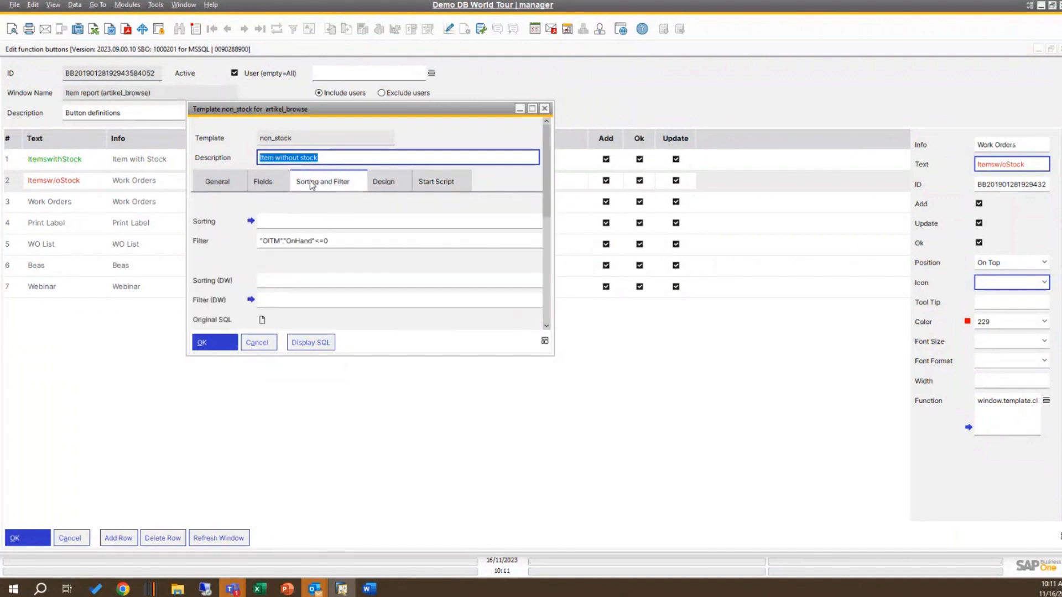
click(390, 185)
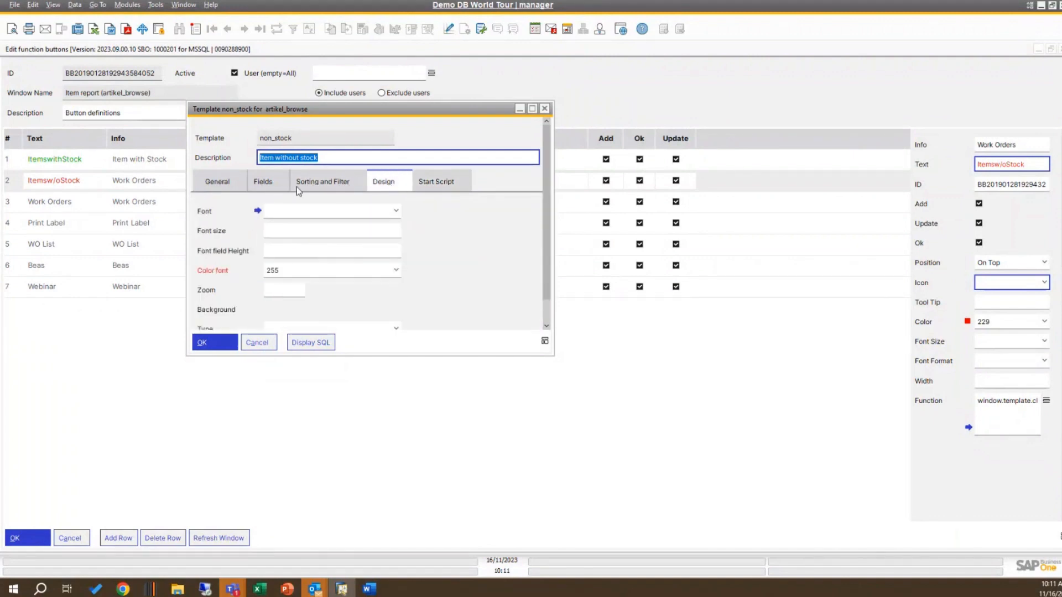
click(263, 183)
click(224, 184)
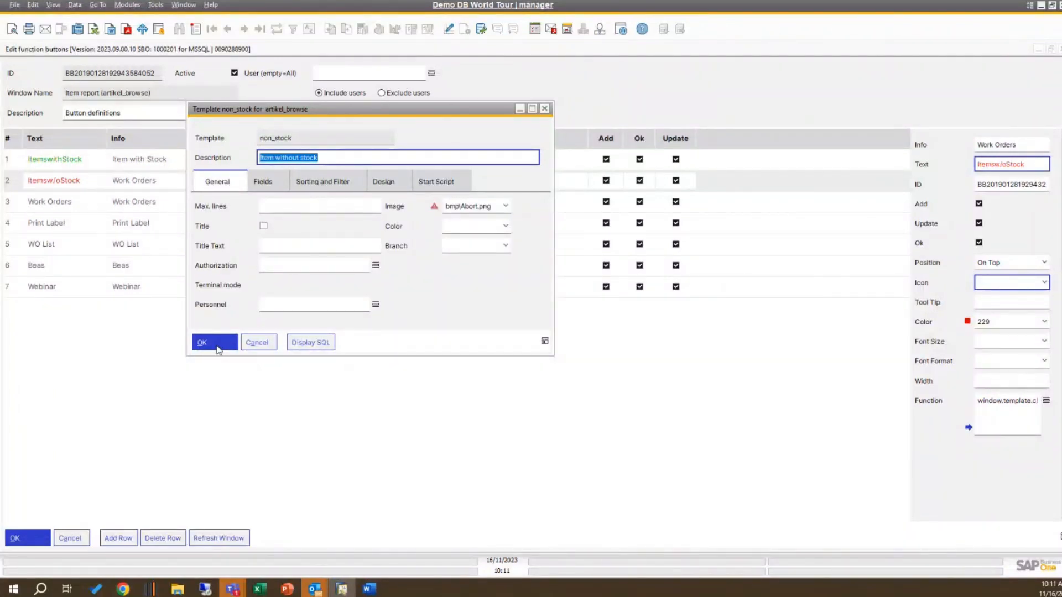
Step: Display the SQL of the non_stock template and look through the query
click(319, 343)
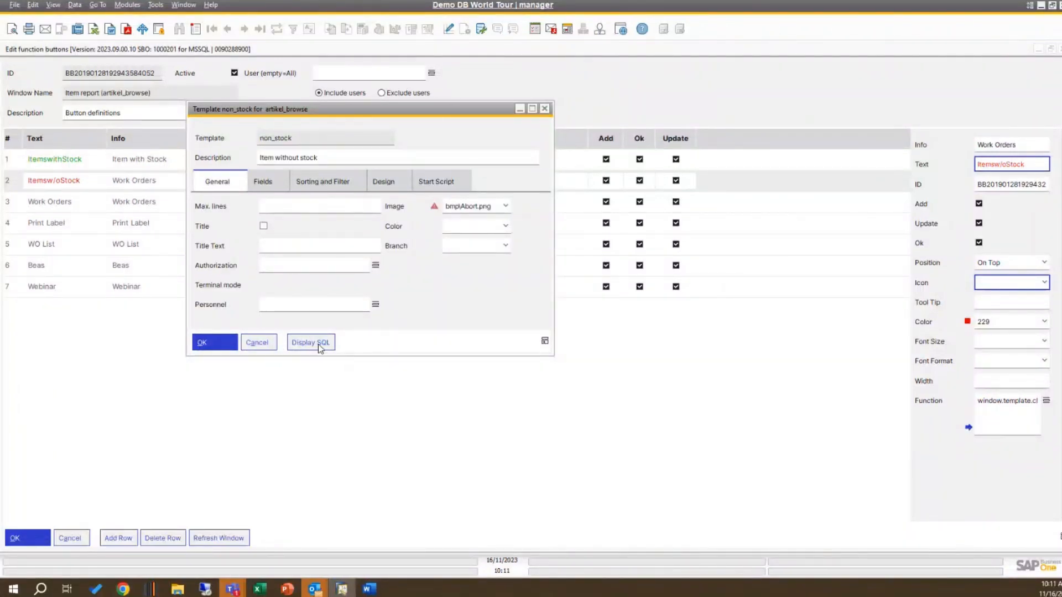
click(318, 343)
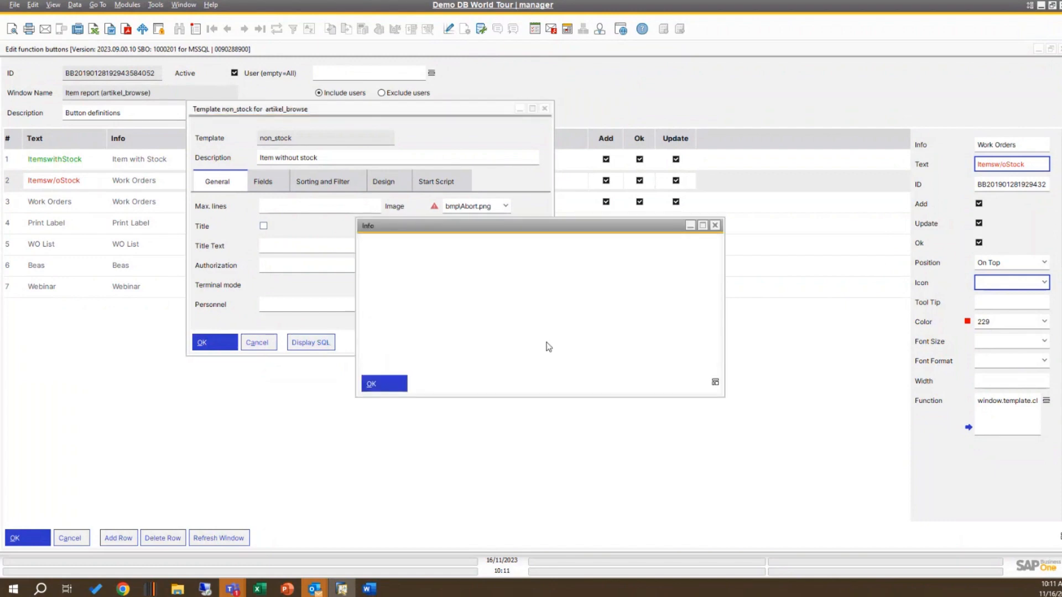
scroll(516, 304, down, 15)
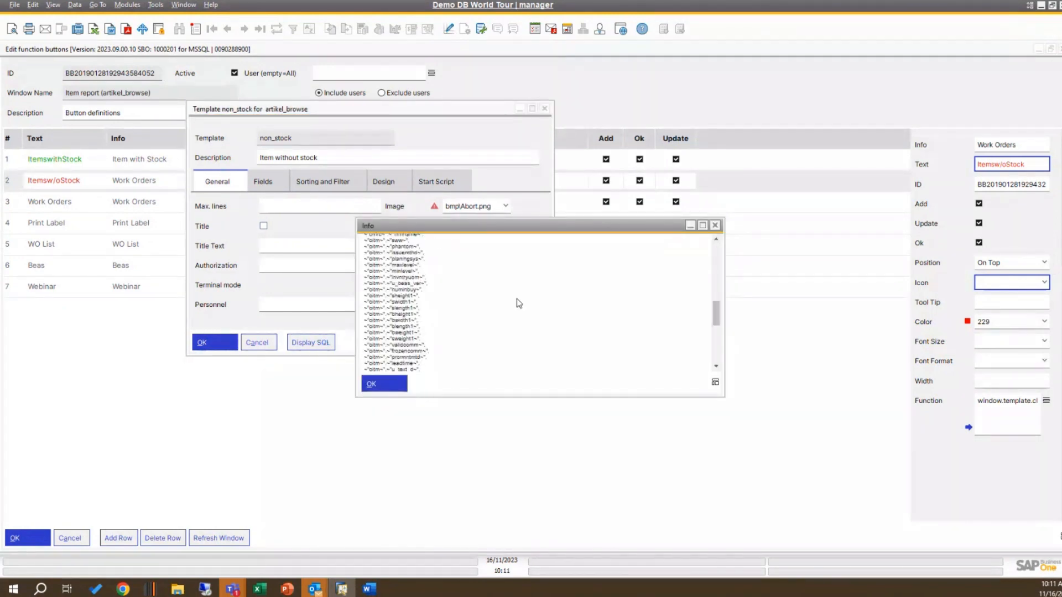
Step: Close the SQL display, the non_stock template and the function button definitions to return to the Item report
click(401, 386)
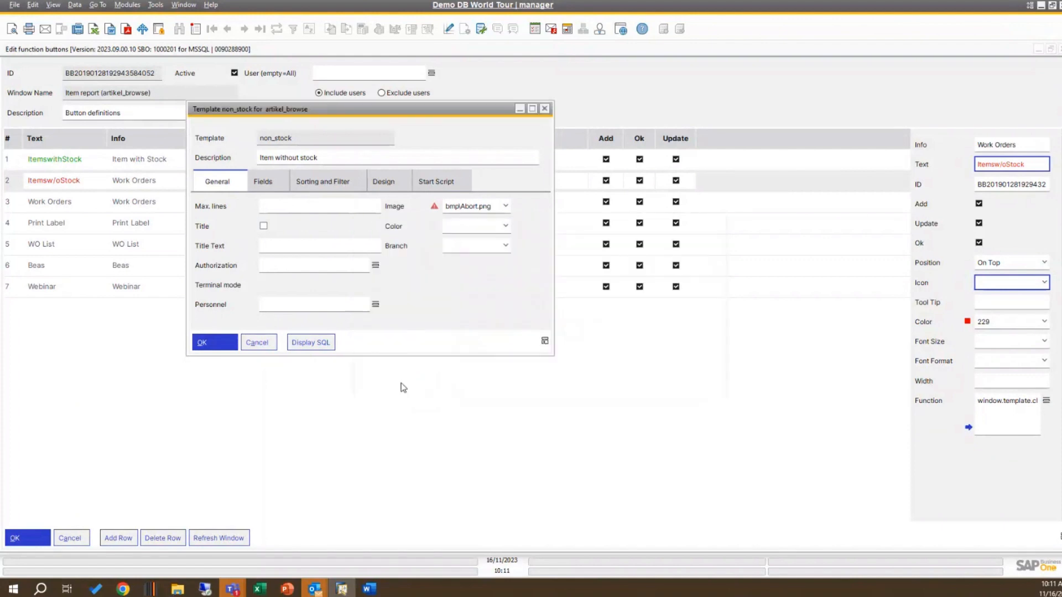
click(258, 343)
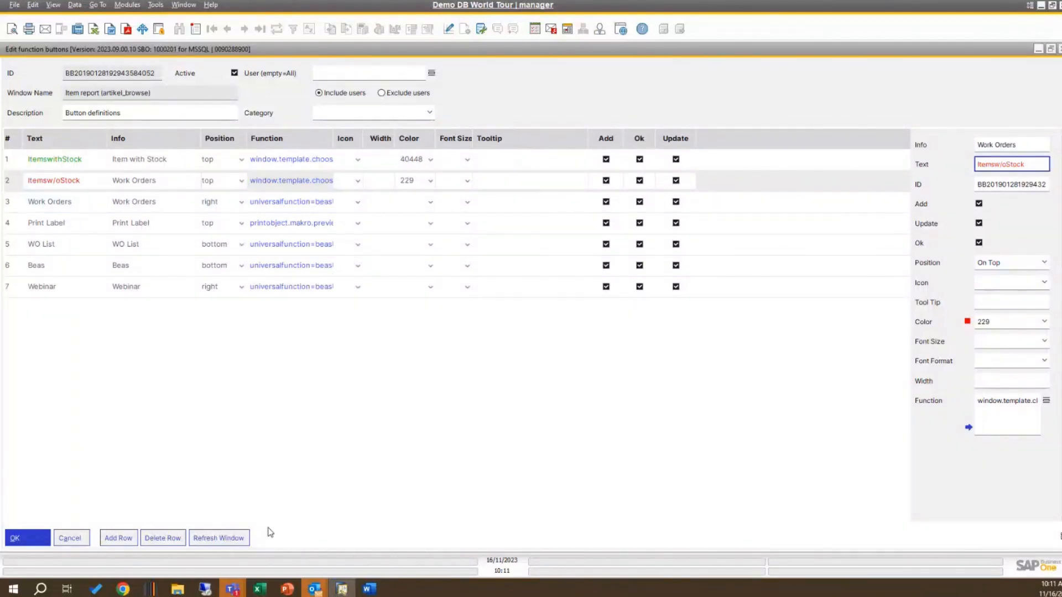
click(86, 543)
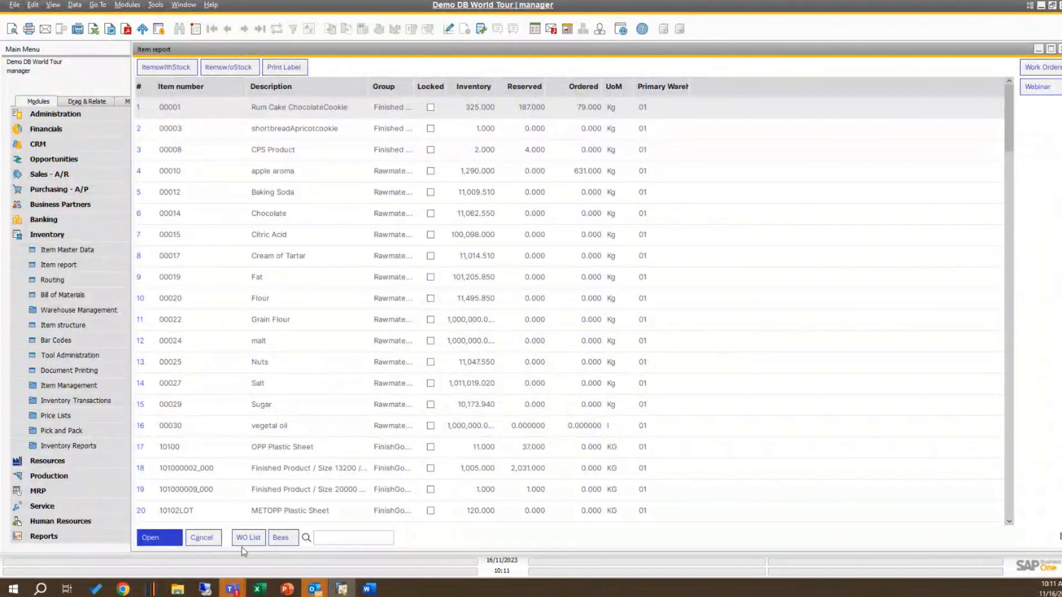
Step: Test the Beas button on the Item report, dismiss its message and close the report
click(285, 540)
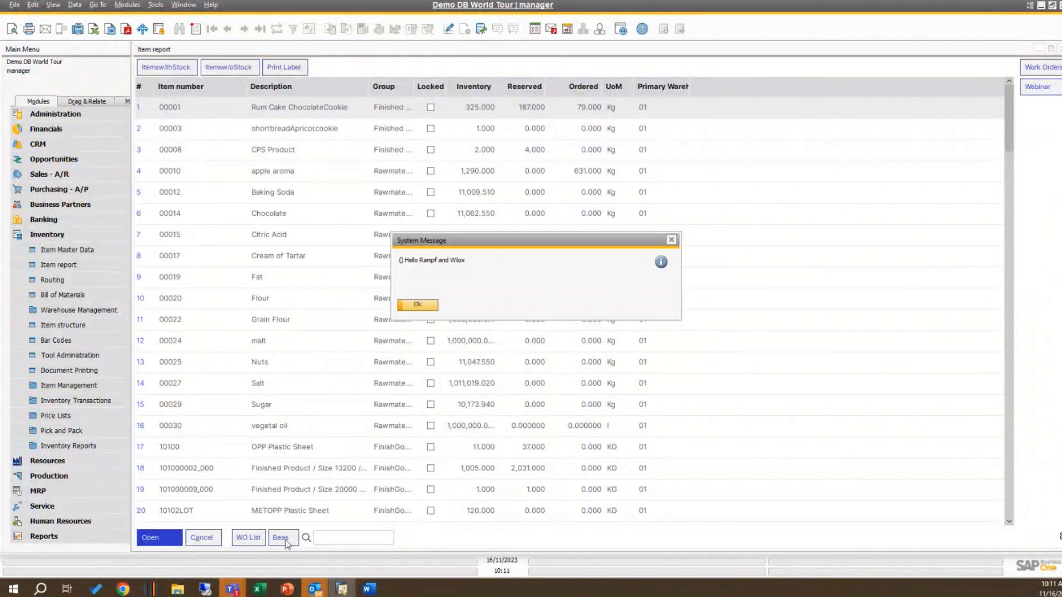
click(419, 305)
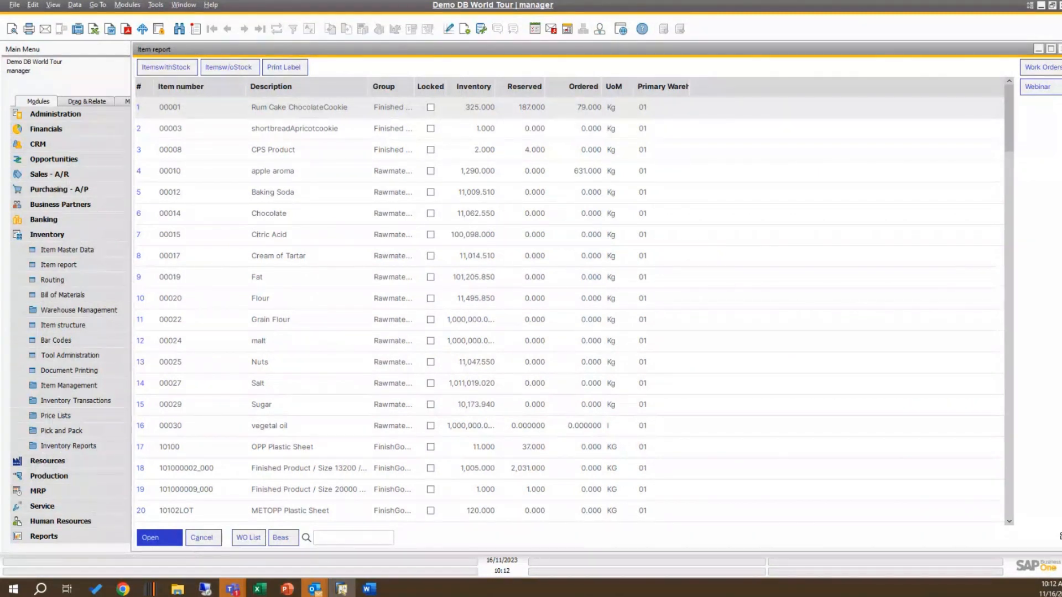
click(1060, 49)
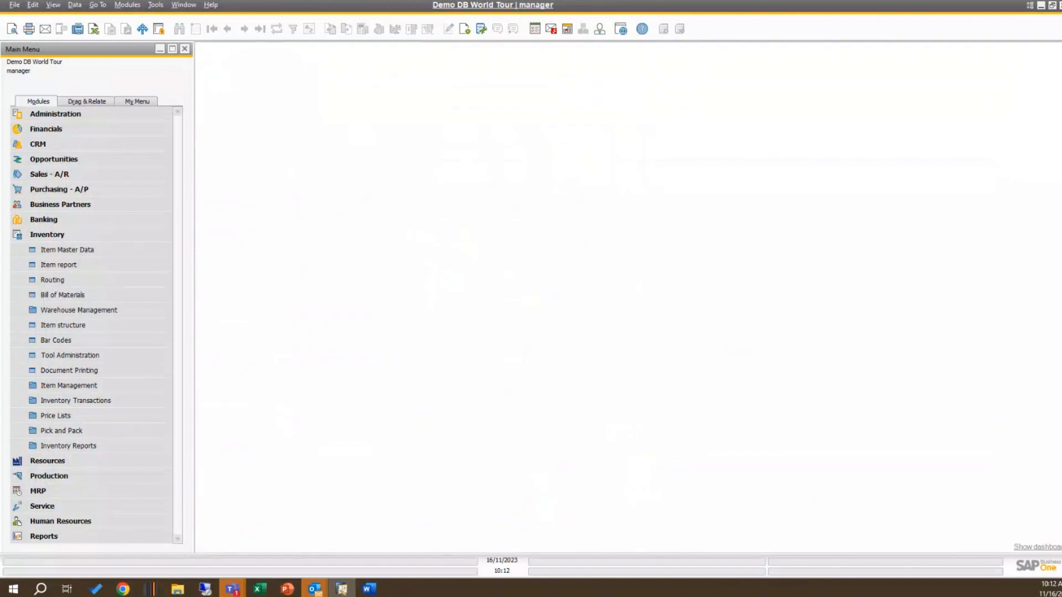
Step: Open APS scheduling from Production's Capacity Planning and view the Standard planning area
click(119, 234)
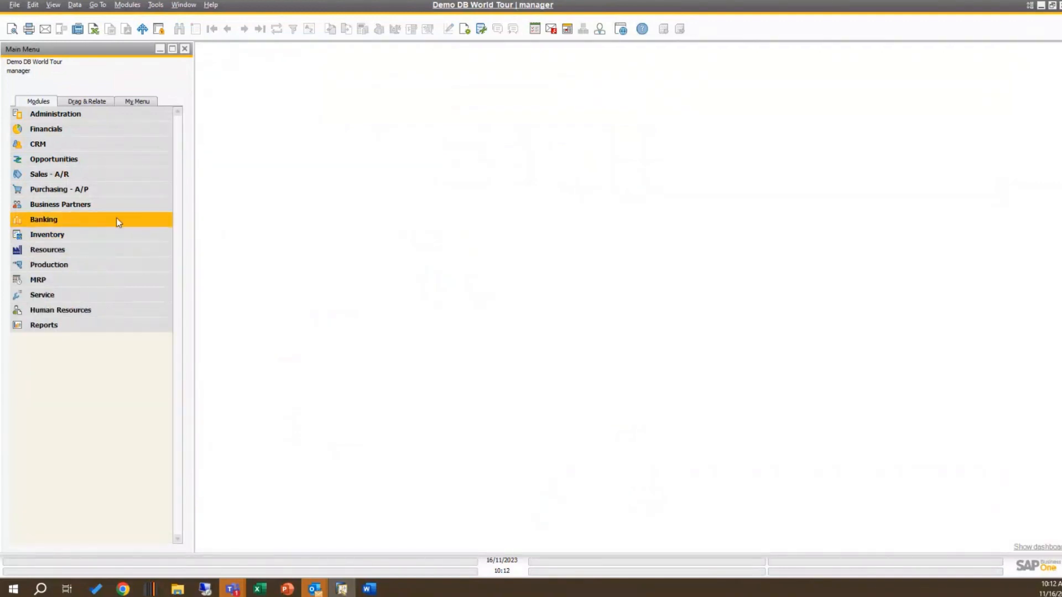
click(113, 264)
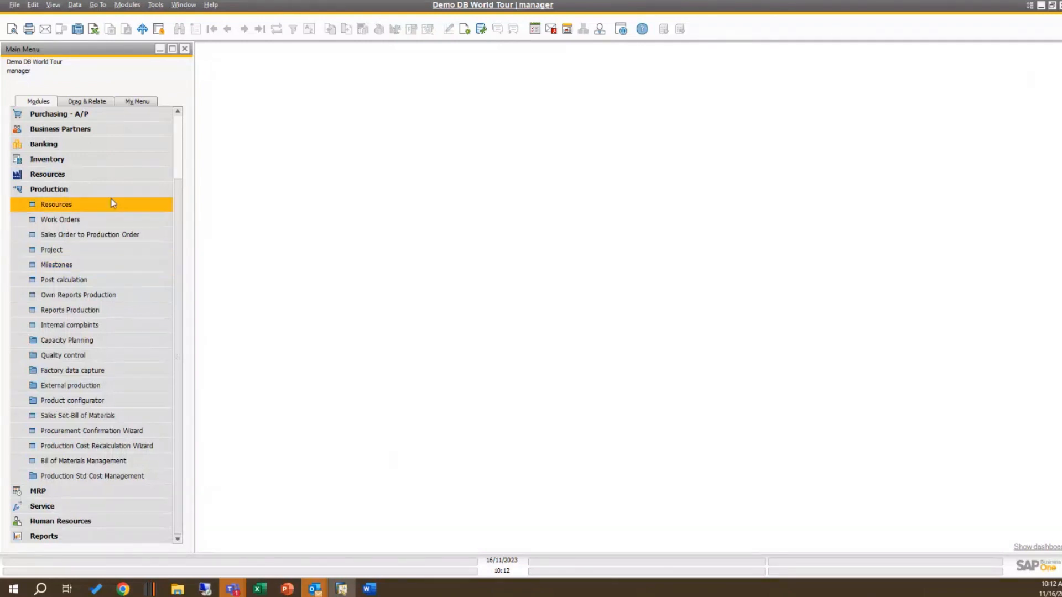
click(104, 342)
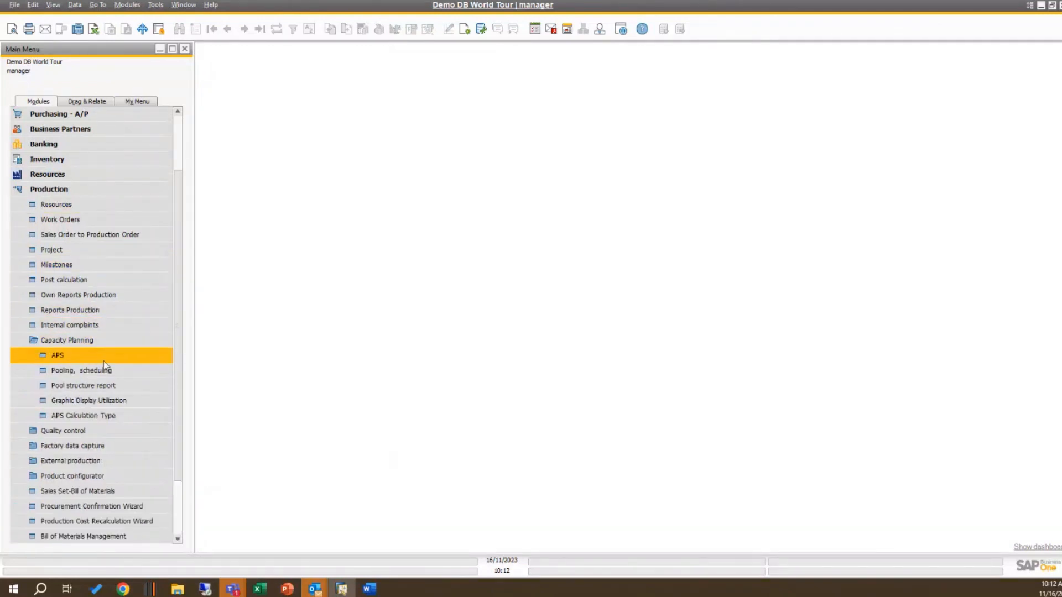
click(104, 358)
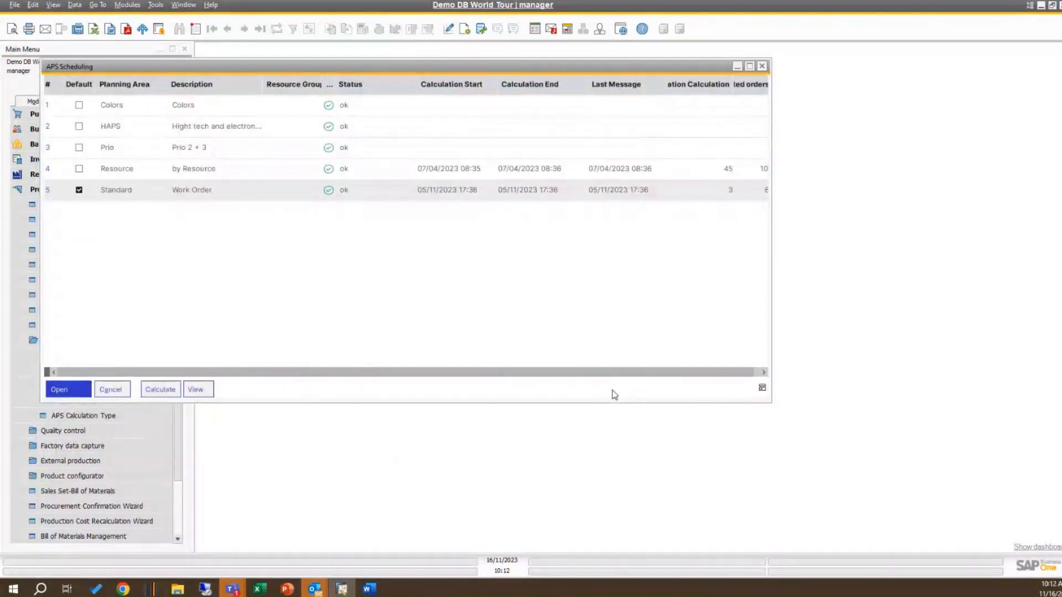
click(200, 389)
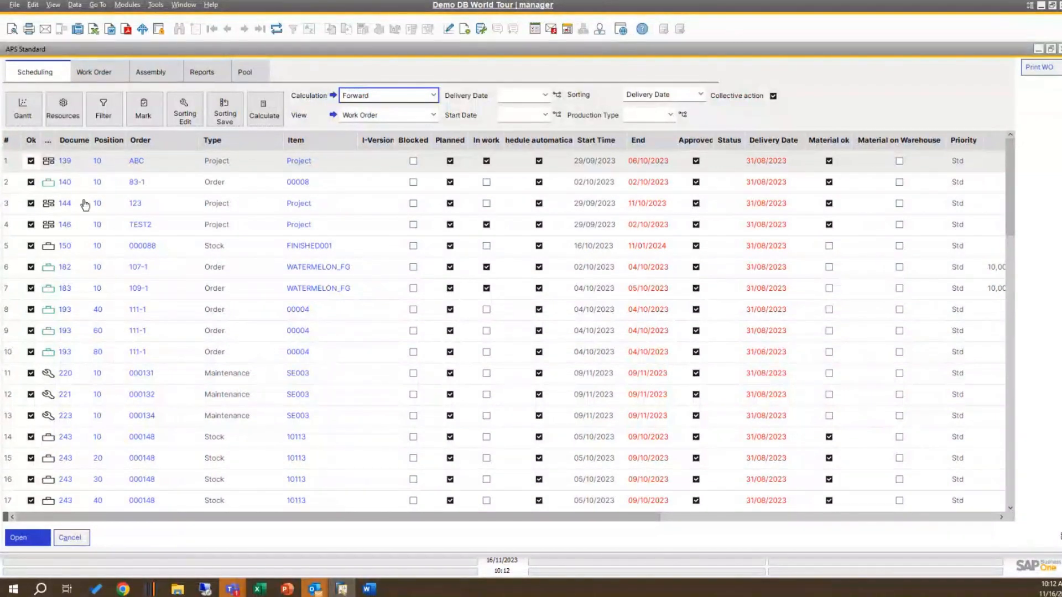
Step: Unmark all entries in the scheduling list, mark only rows 5, 6 and 7, and print them with the Print WO button
right_click(33, 145)
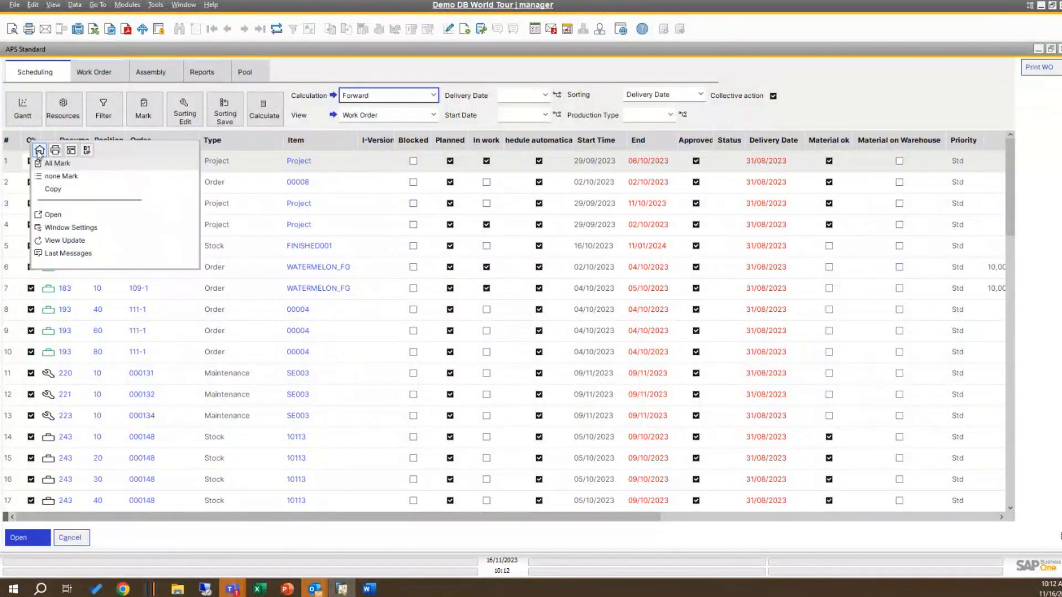
click(51, 177)
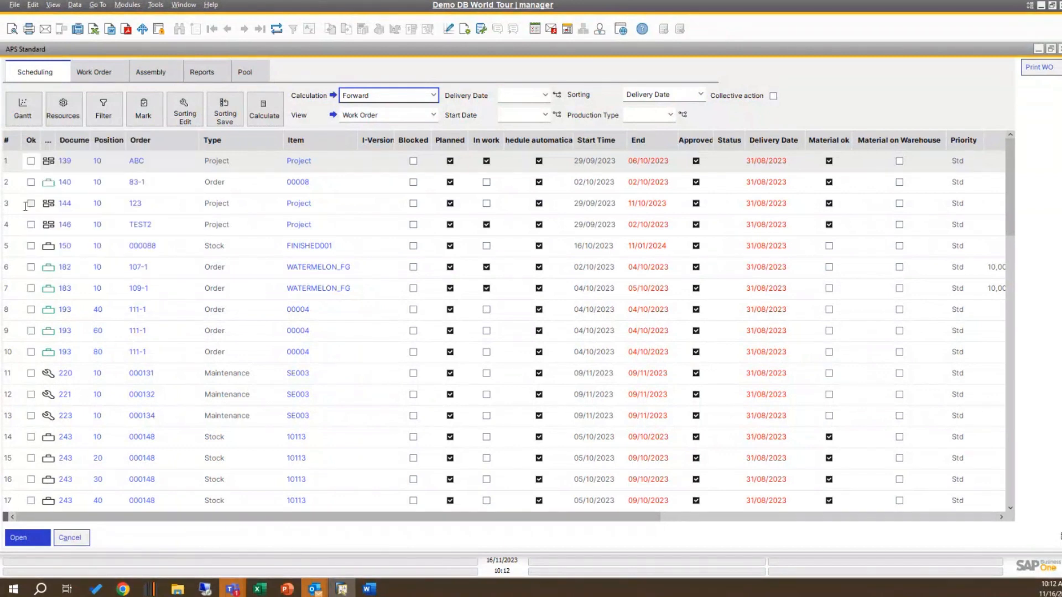
click(31, 245)
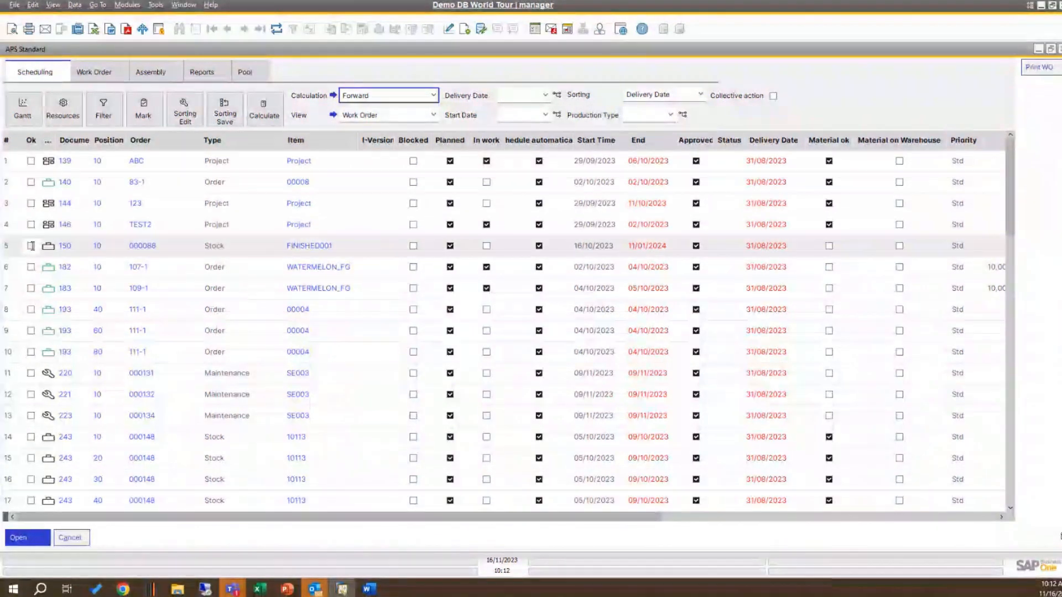
click(31, 267)
click(31, 288)
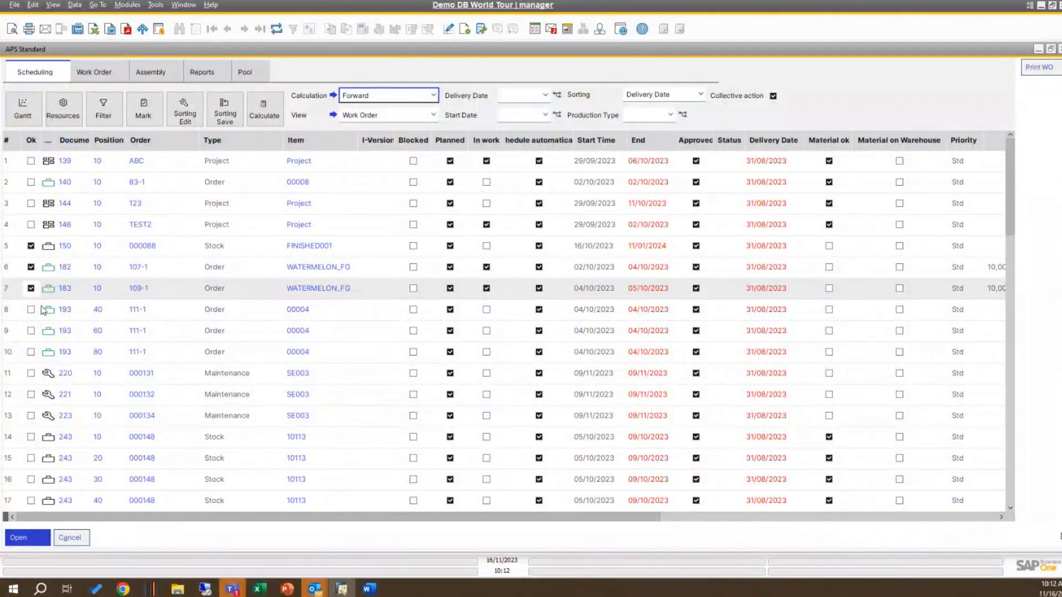
click(1034, 67)
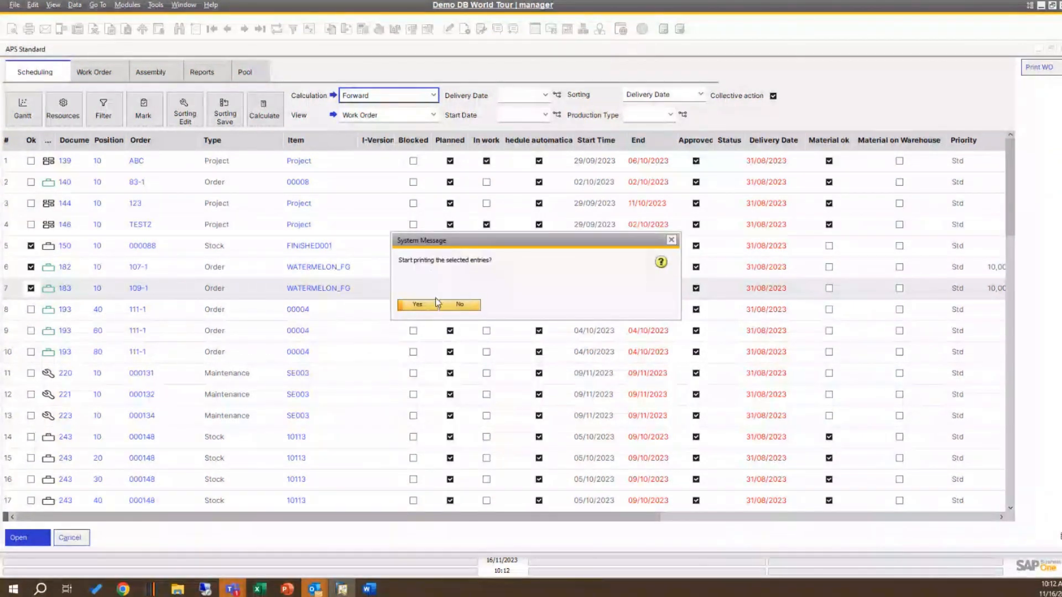
click(422, 304)
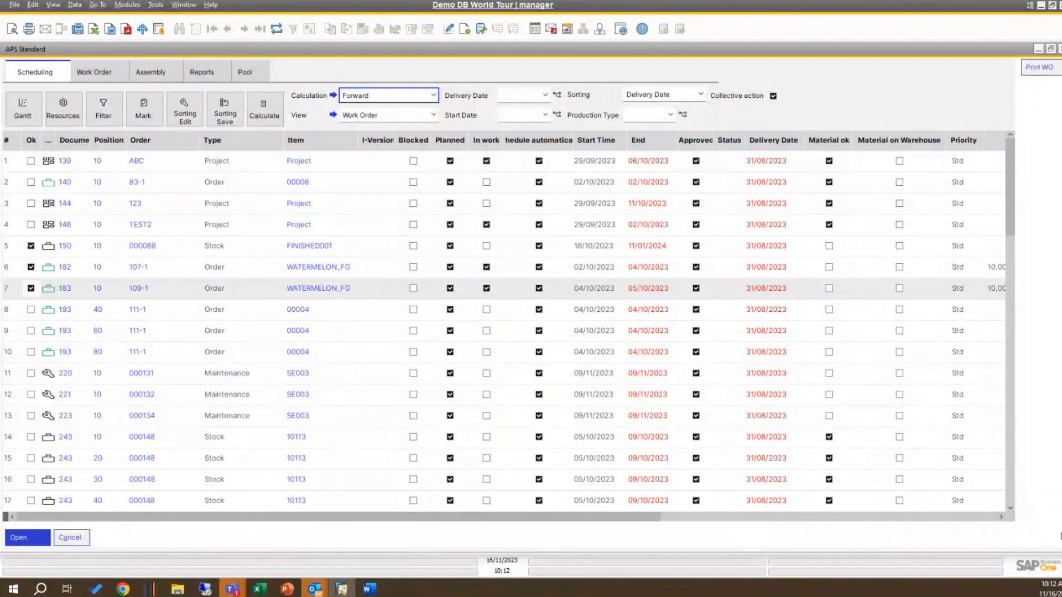
click(287, 589)
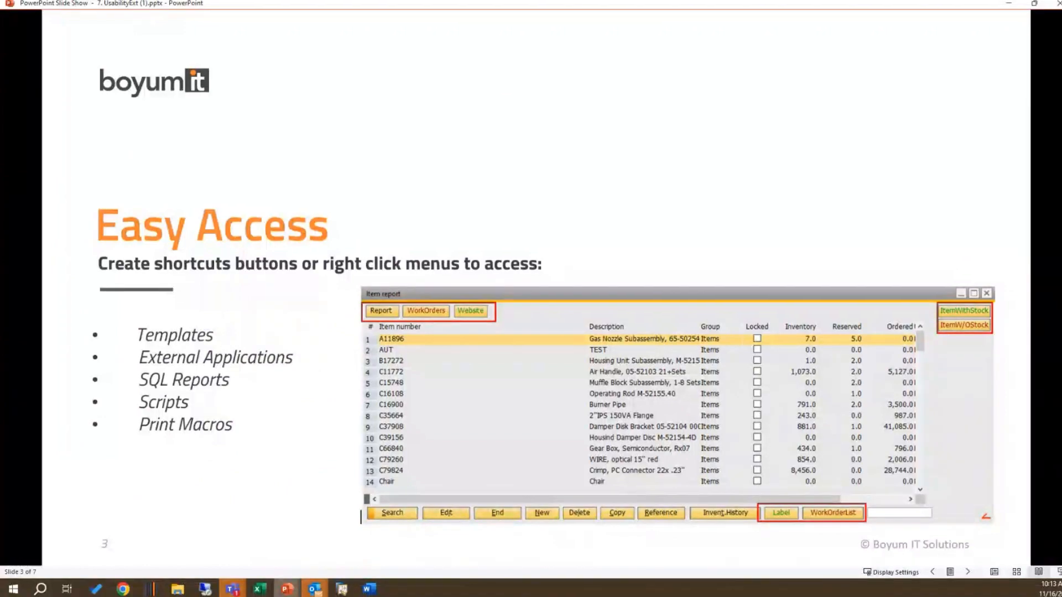
click(342, 590)
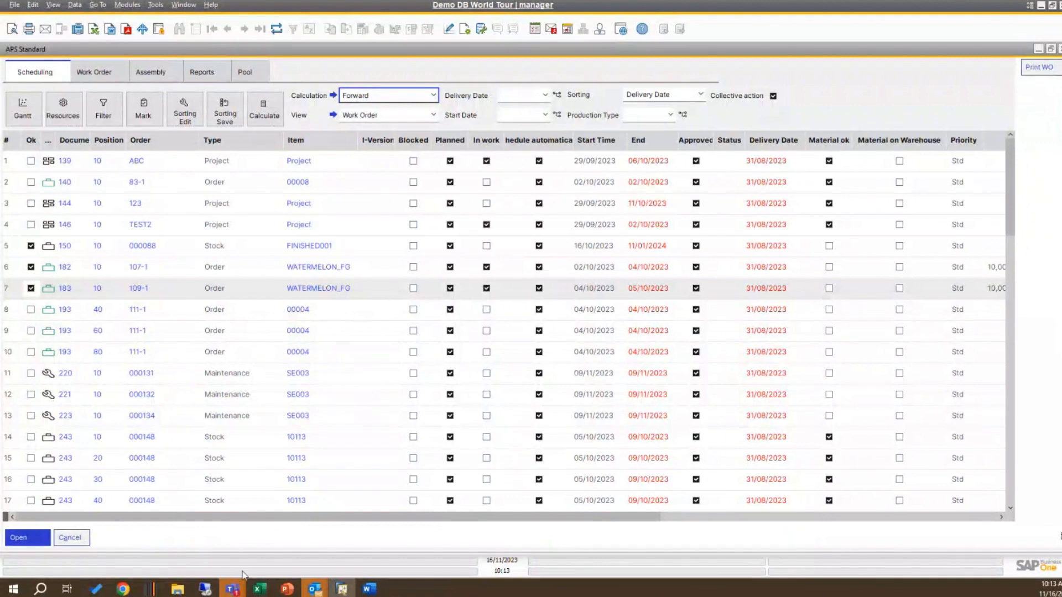
Step: Open the function button definitions of the APS Standard window and display the macro behind the Print WO button
right_click(1026, 114)
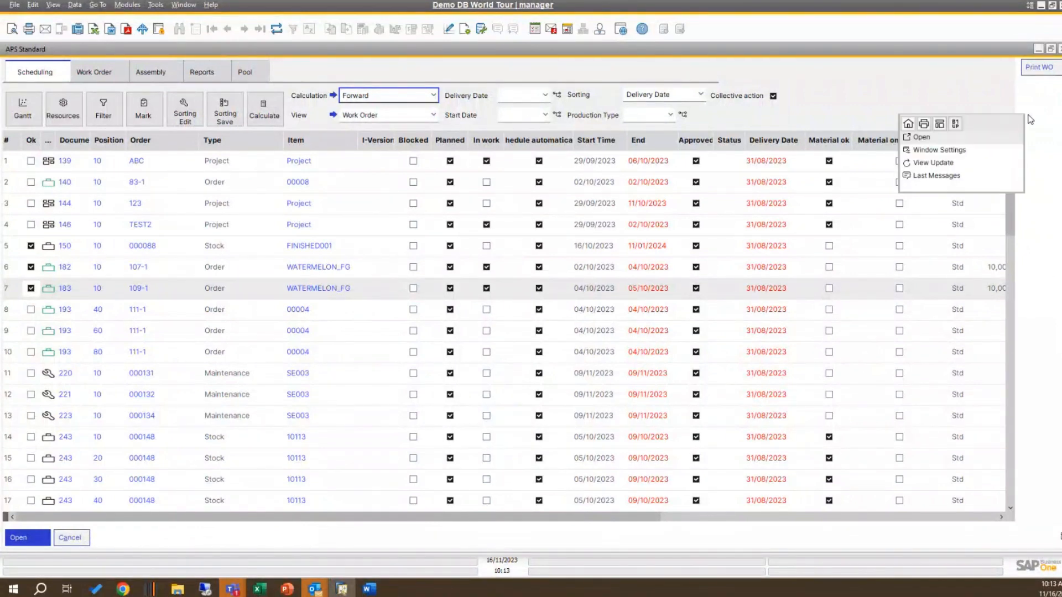
click(960, 128)
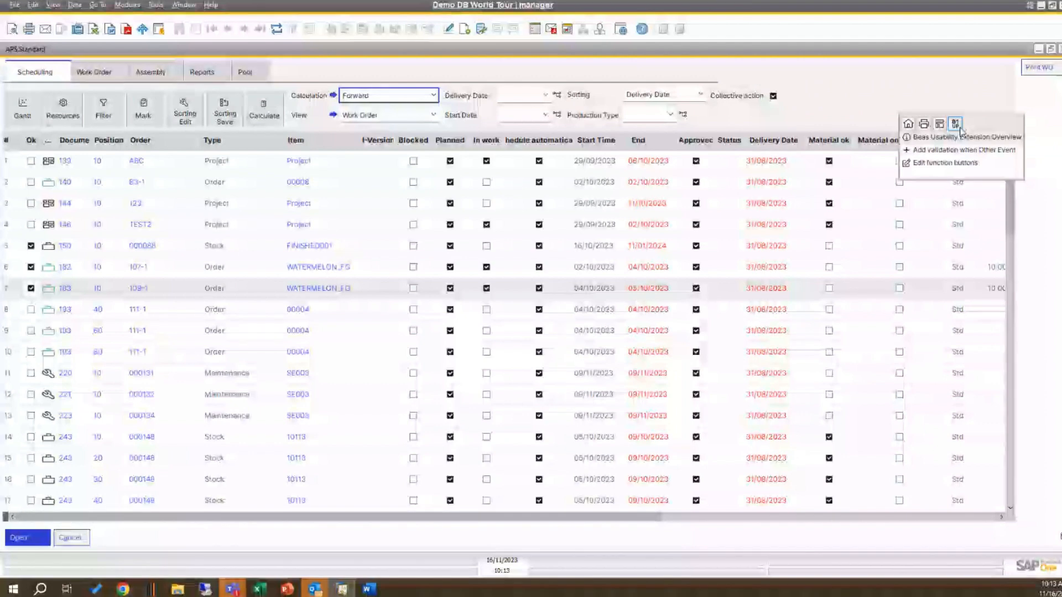
click(972, 164)
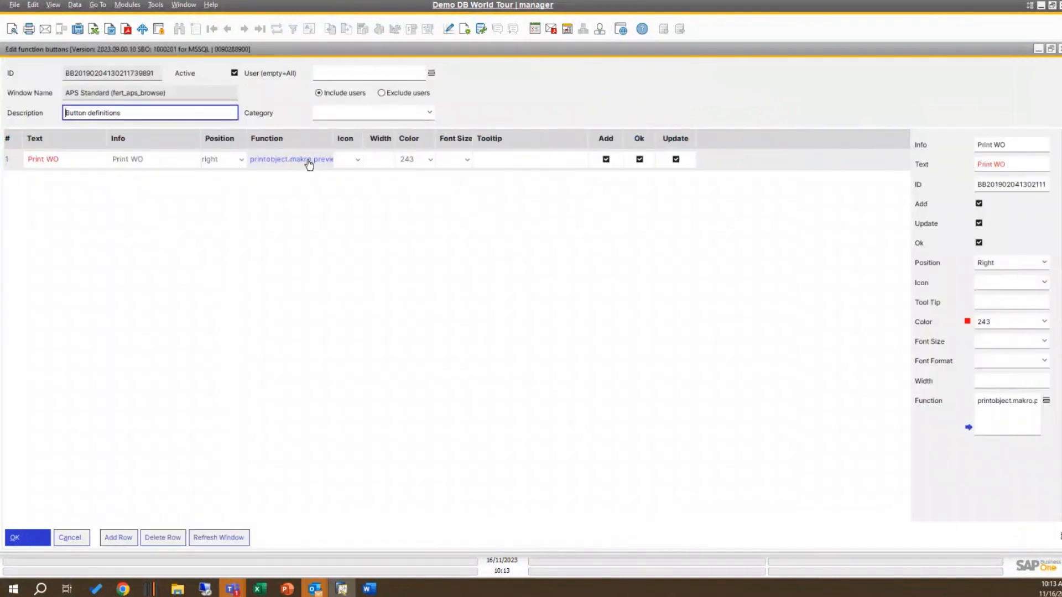
click(969, 429)
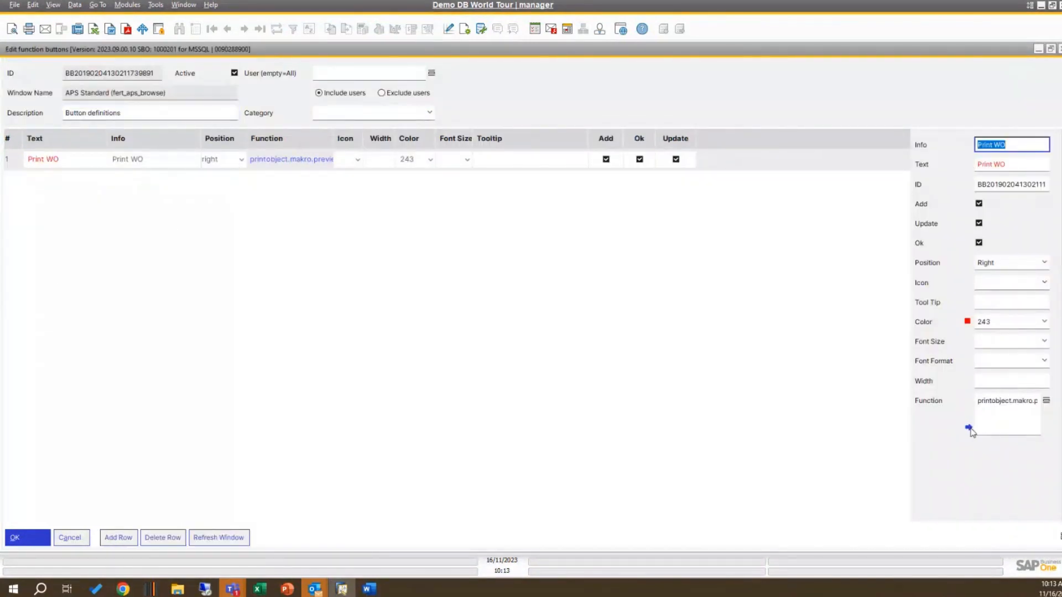
click(969, 429)
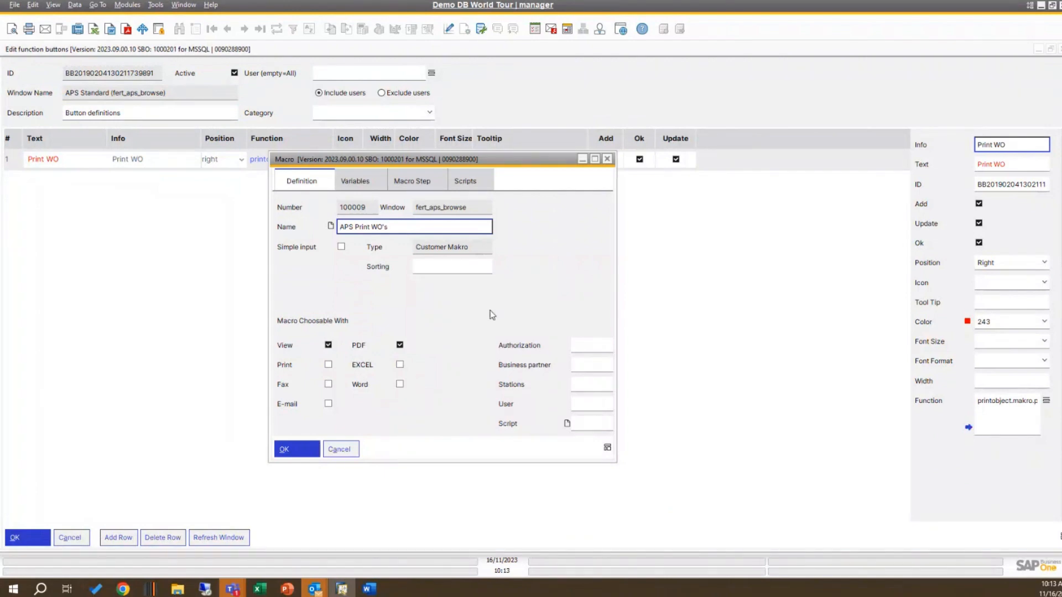
Step: View the macro's start script in the script editor, then close the editor, macro, button definitions and APS Standard window
click(464, 183)
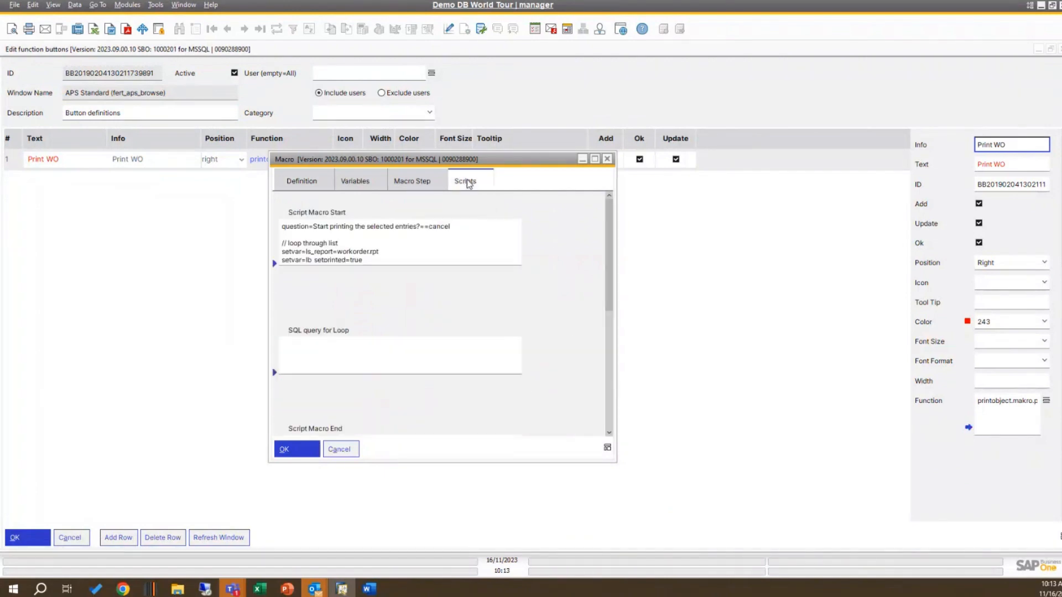
click(274, 263)
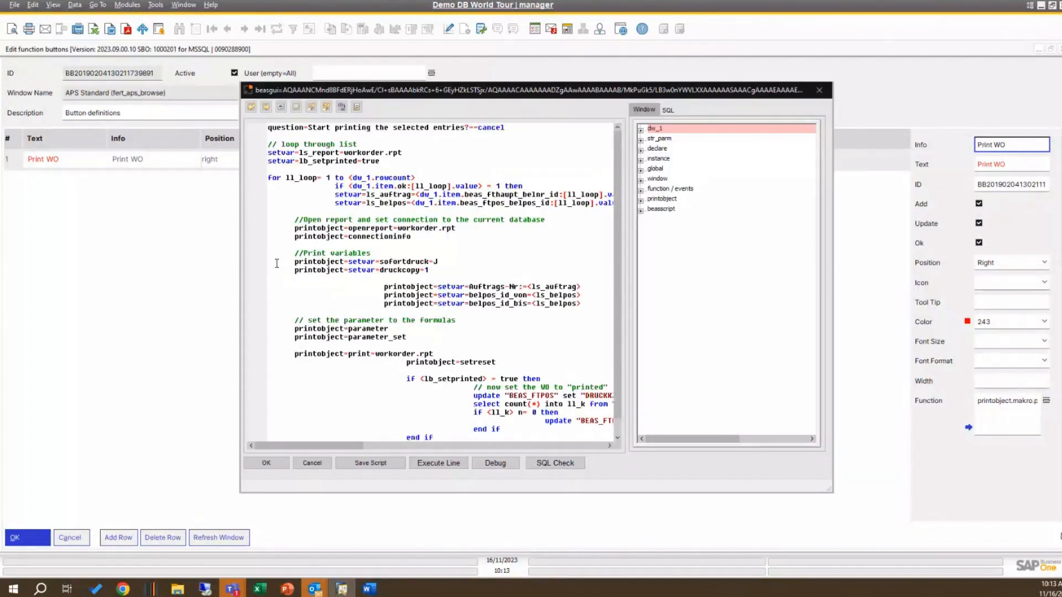
click(819, 90)
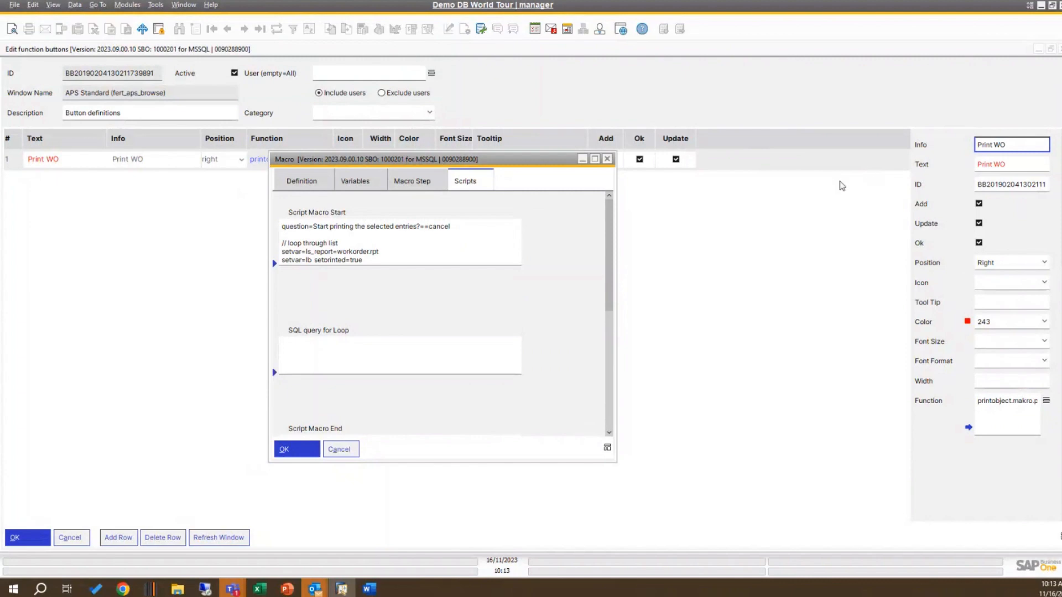
key(Escape)
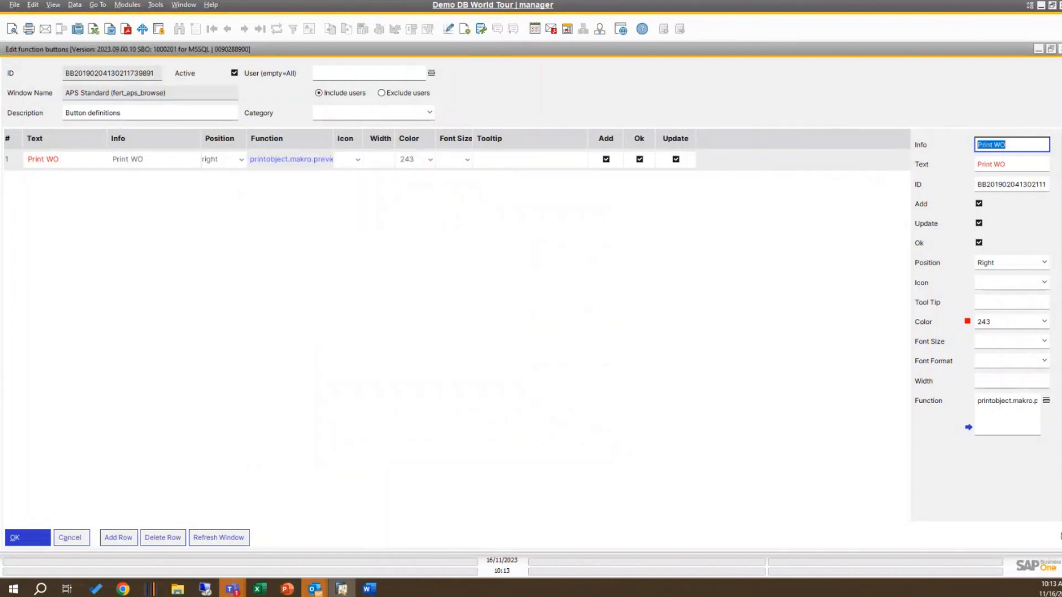
key(Return)
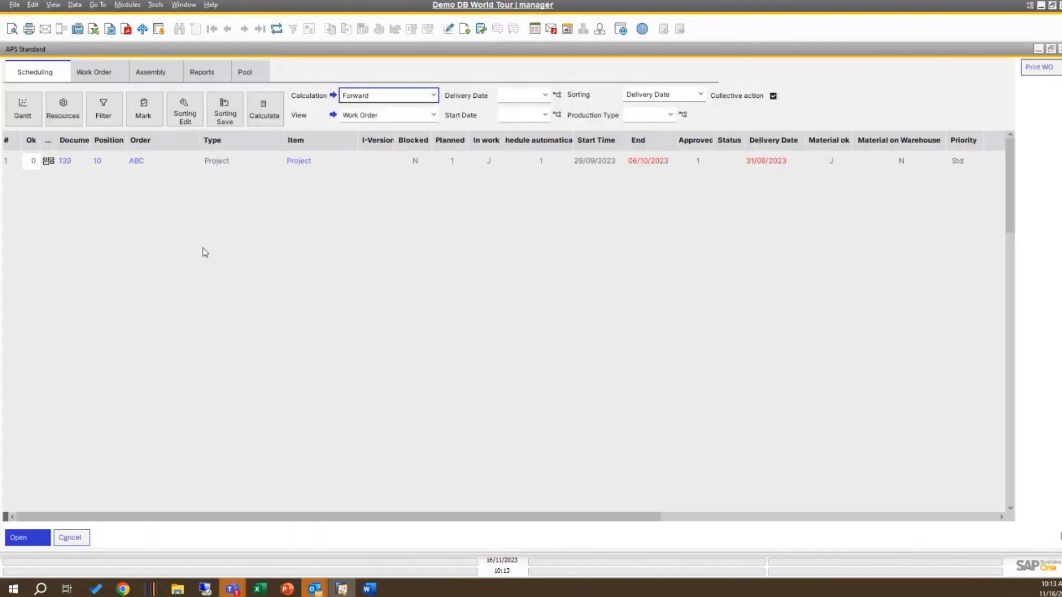
click(78, 535)
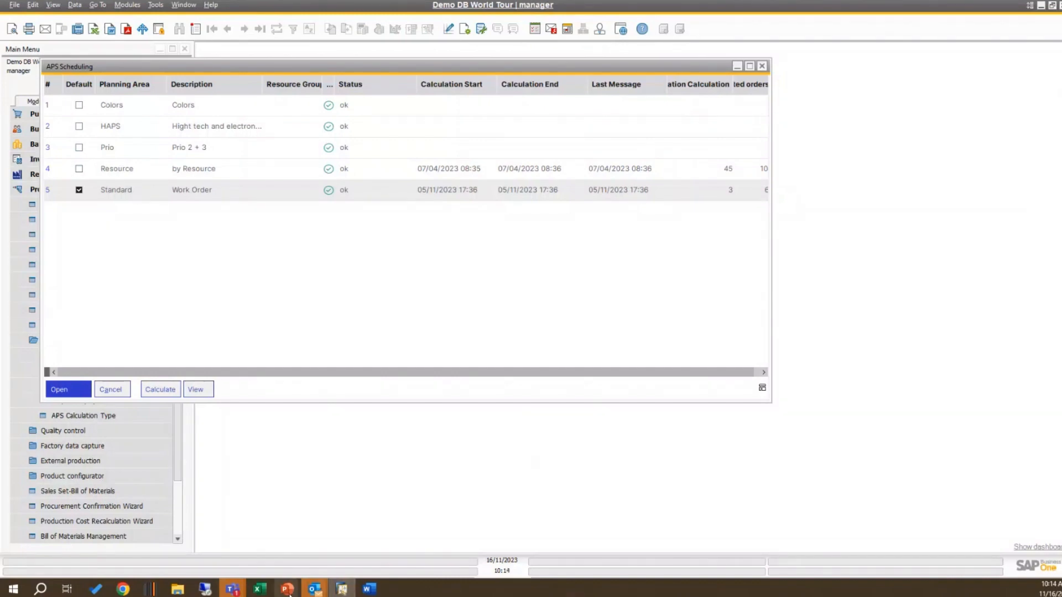
Step: Switch to the PowerPoint slide show and advance to the Item Placement Tool slide
mouse_move(288, 592)
click(226, 539)
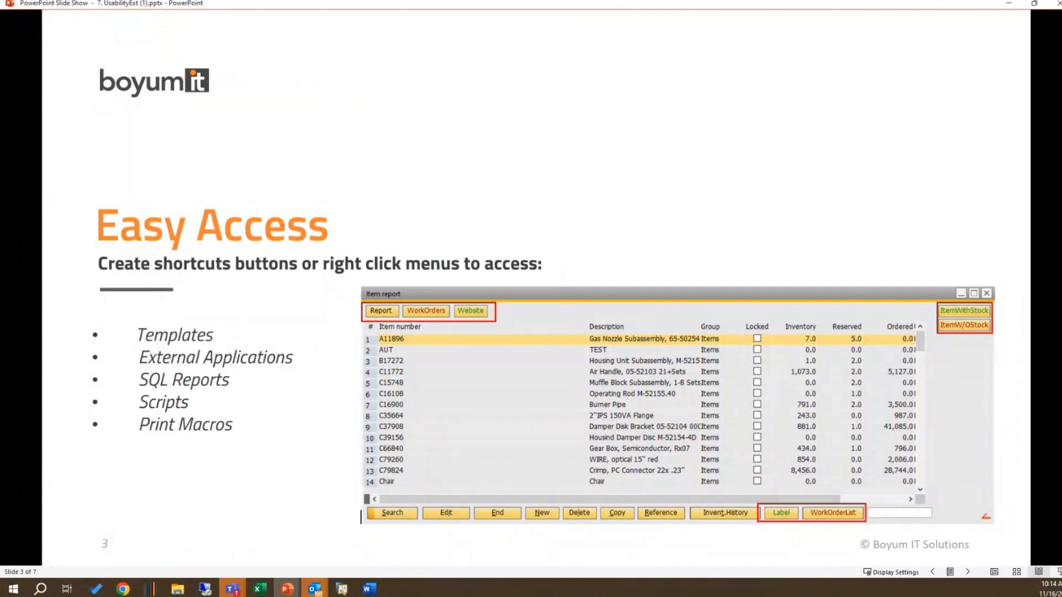
click(969, 572)
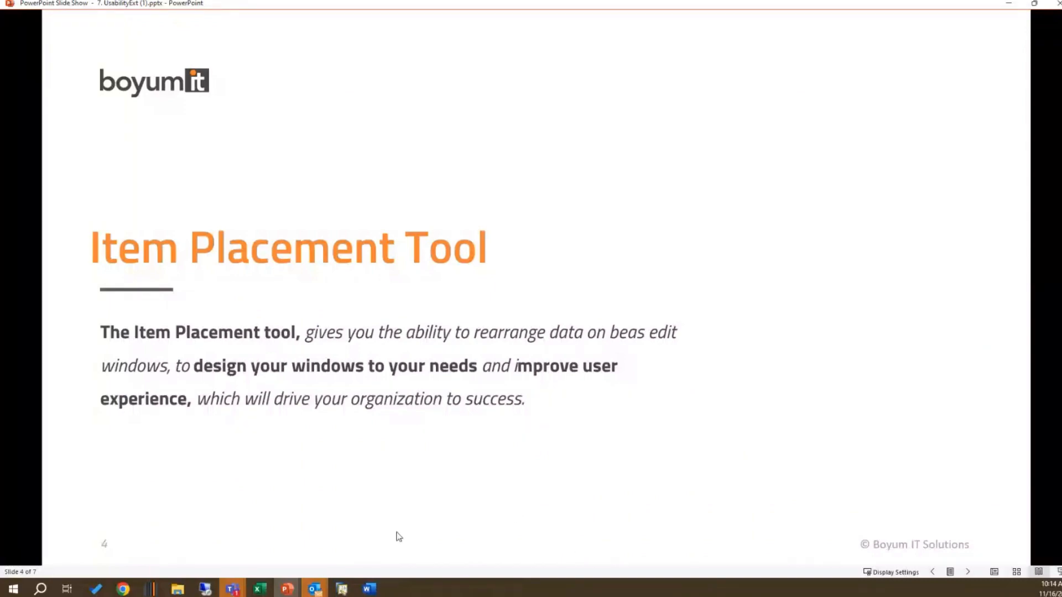
Step: Switch back to SAP Business One, close the APS Scheduling list and open the Pool structure report
click(341, 589)
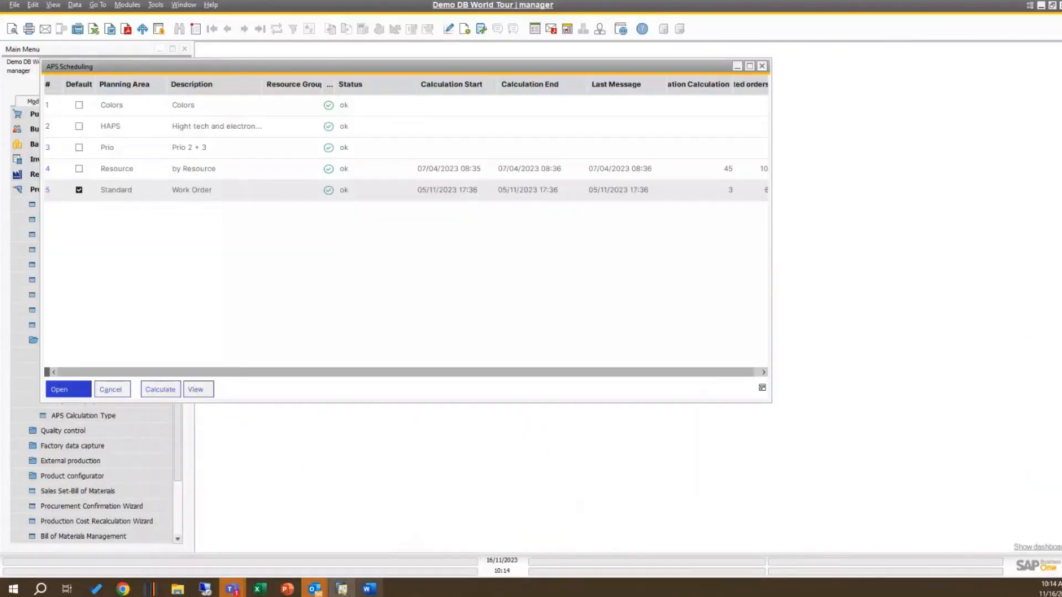
click(124, 392)
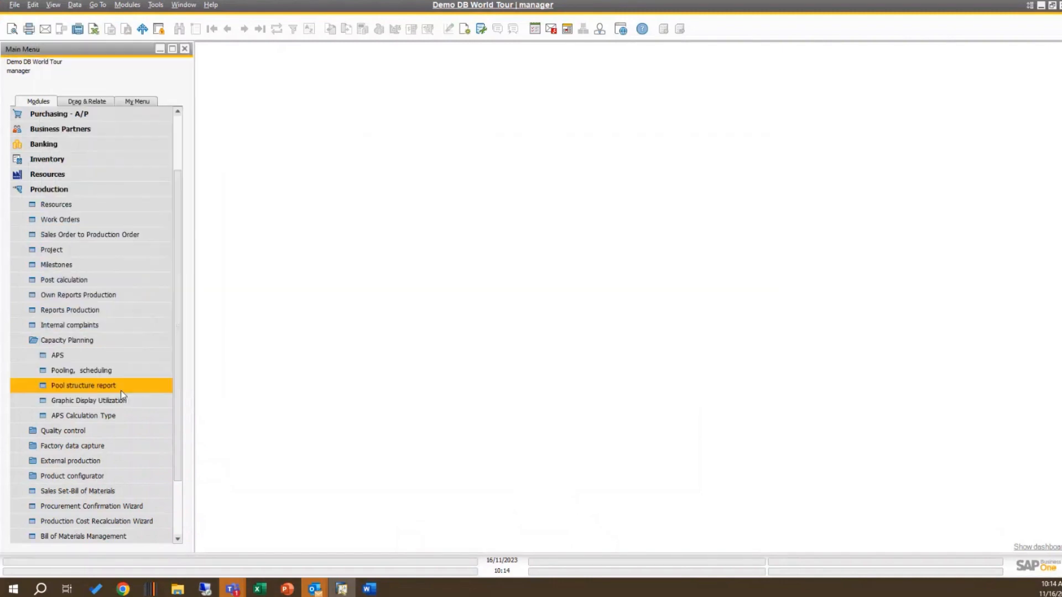
click(123, 383)
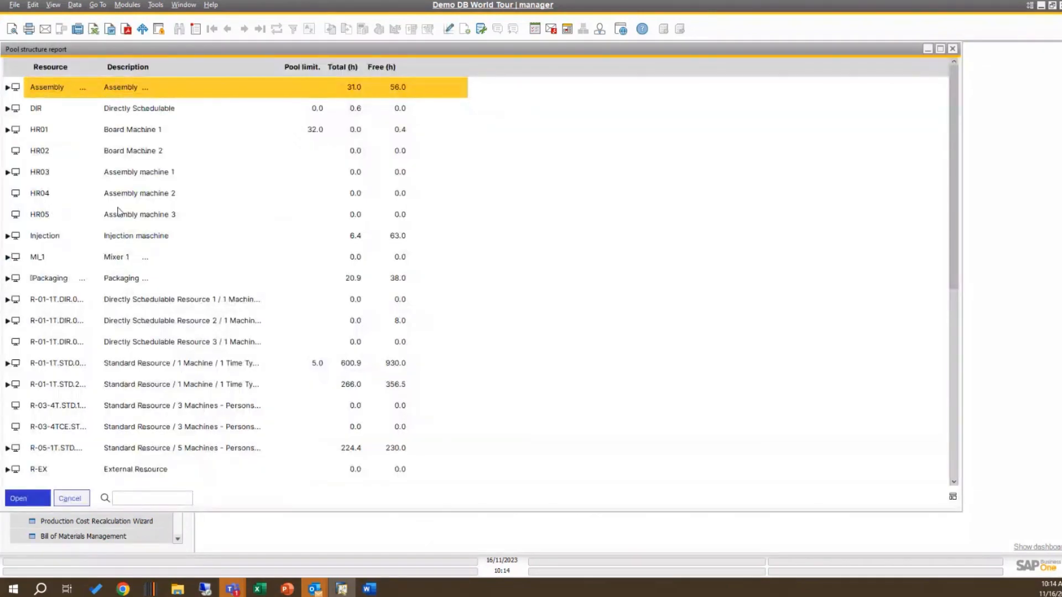
Step: Close the Procurement Confirmation Wizard and the Pool structure report
click(81, 499)
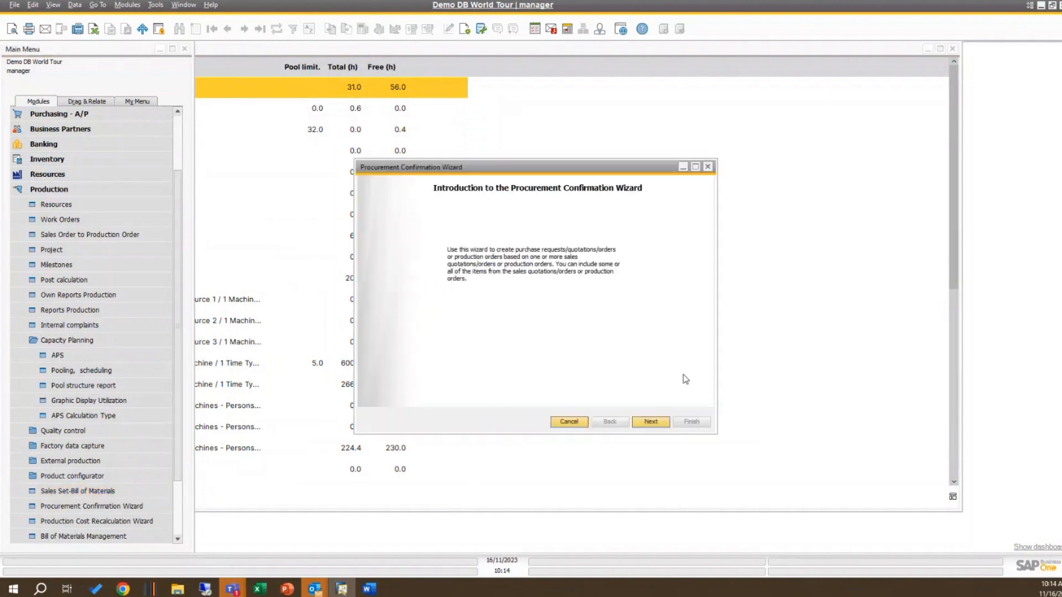
click(707, 167)
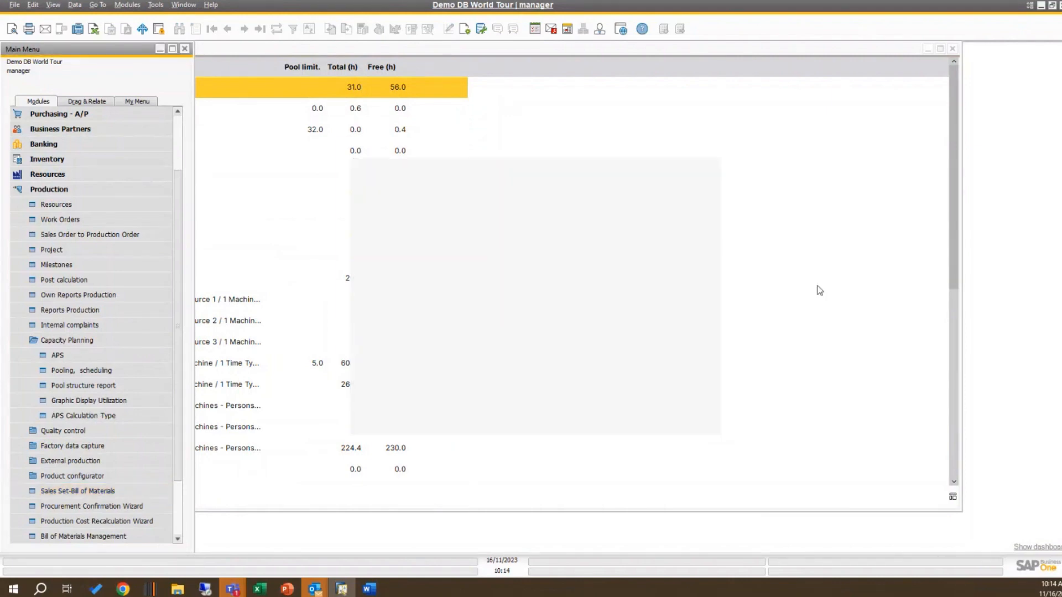
click(952, 49)
click(953, 49)
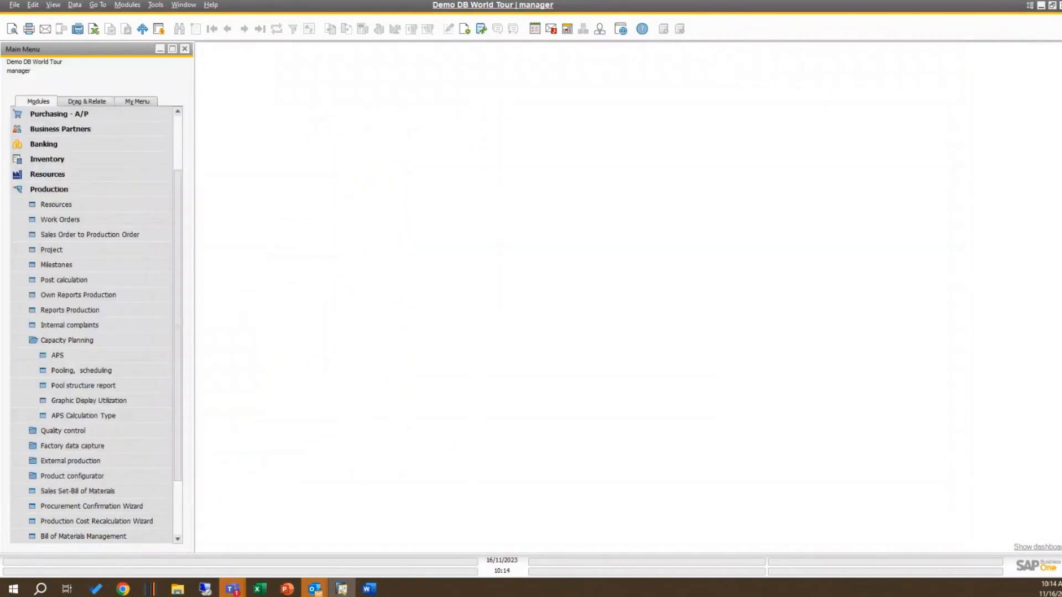
Step: Open the Item structure list from the Inventory module and open the master data of item 00002, shortbreadPeachcookie
click(79, 190)
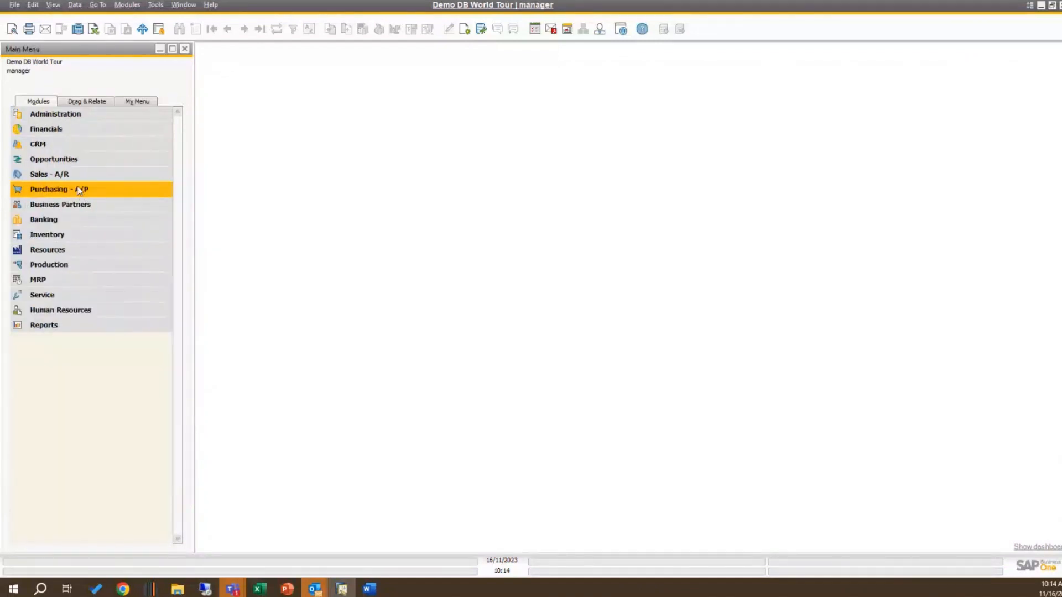
click(84, 235)
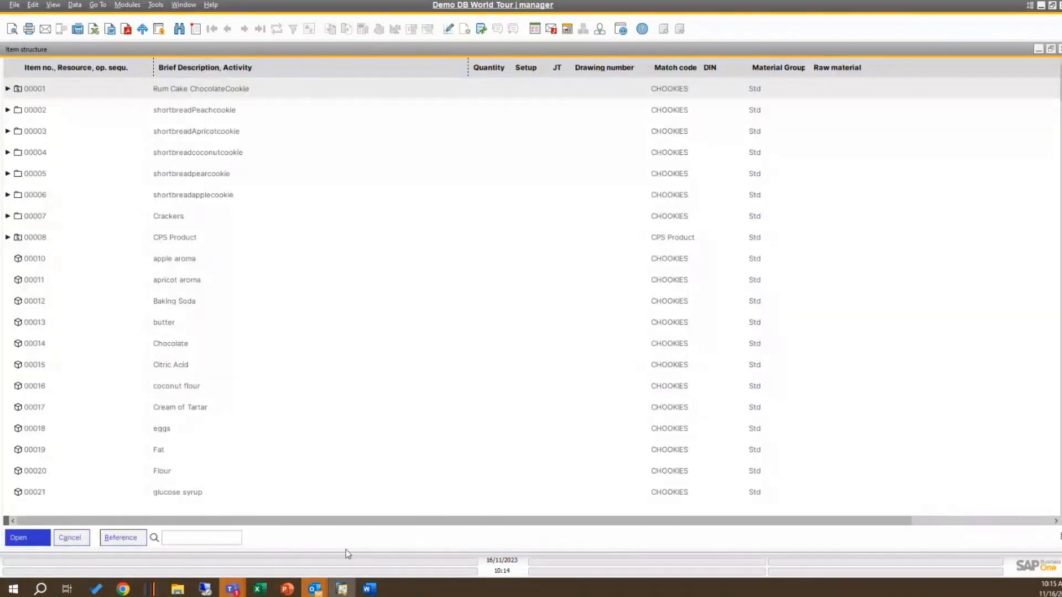
right_click(399, 539)
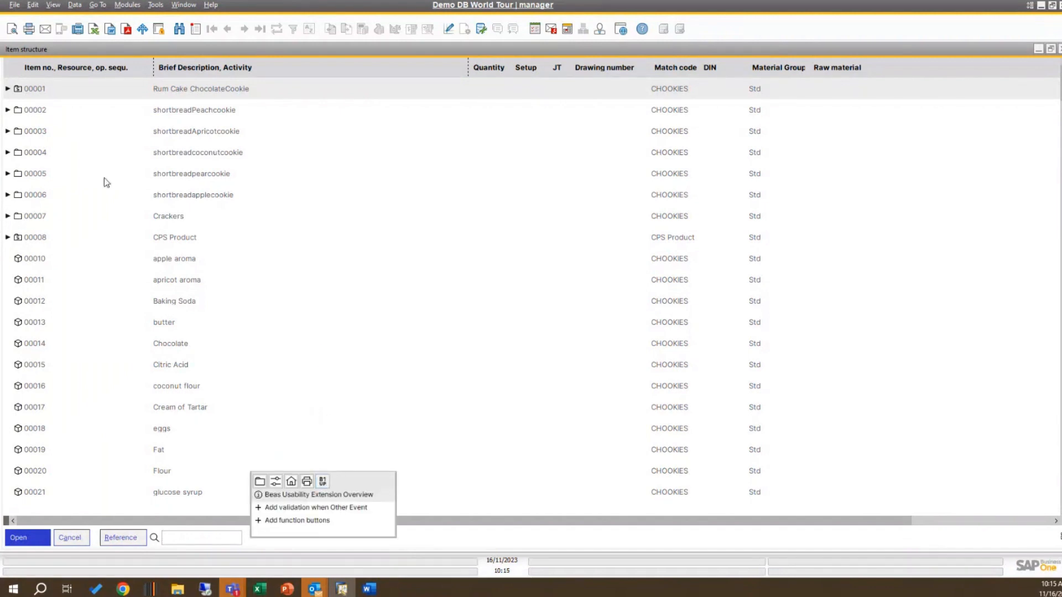
click(184, 111)
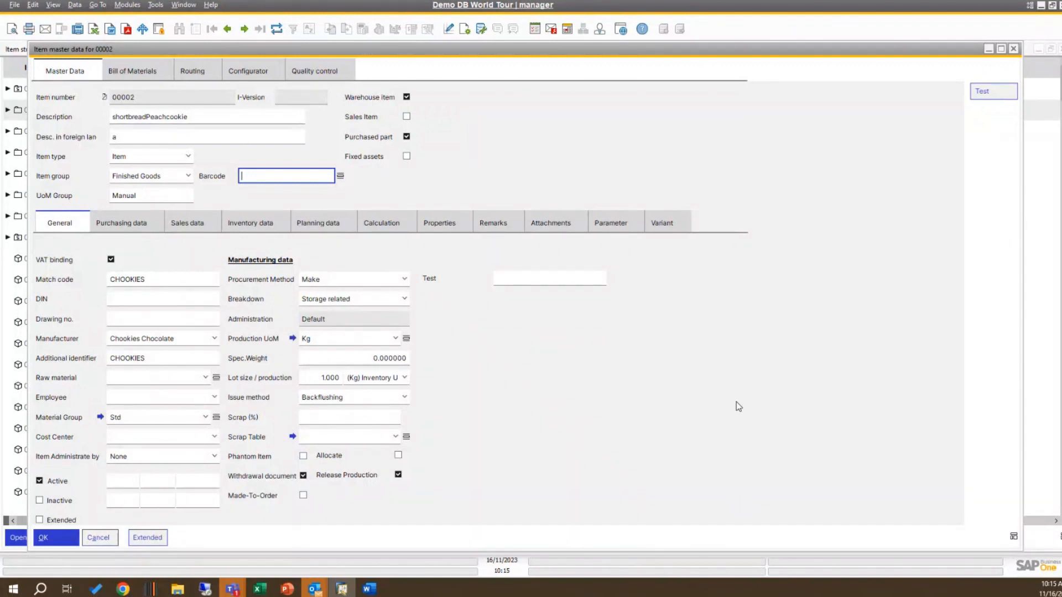
Step: Hide the Scrap (%) field of the item master data through the Item Placement Tool, accept the modification and refresh the window
click(381, 416)
right_click(381, 417)
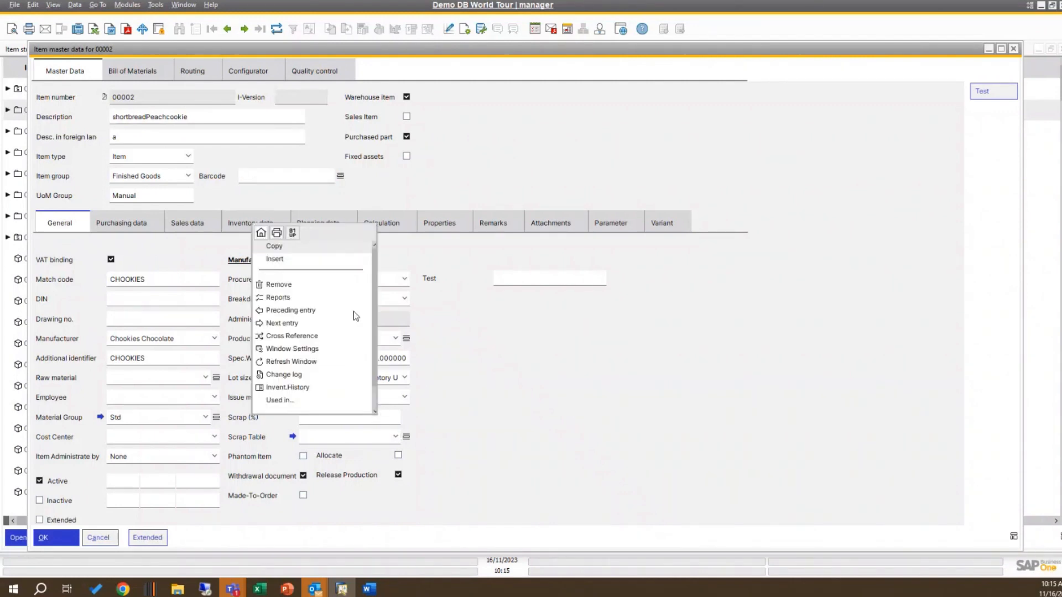
click(293, 234)
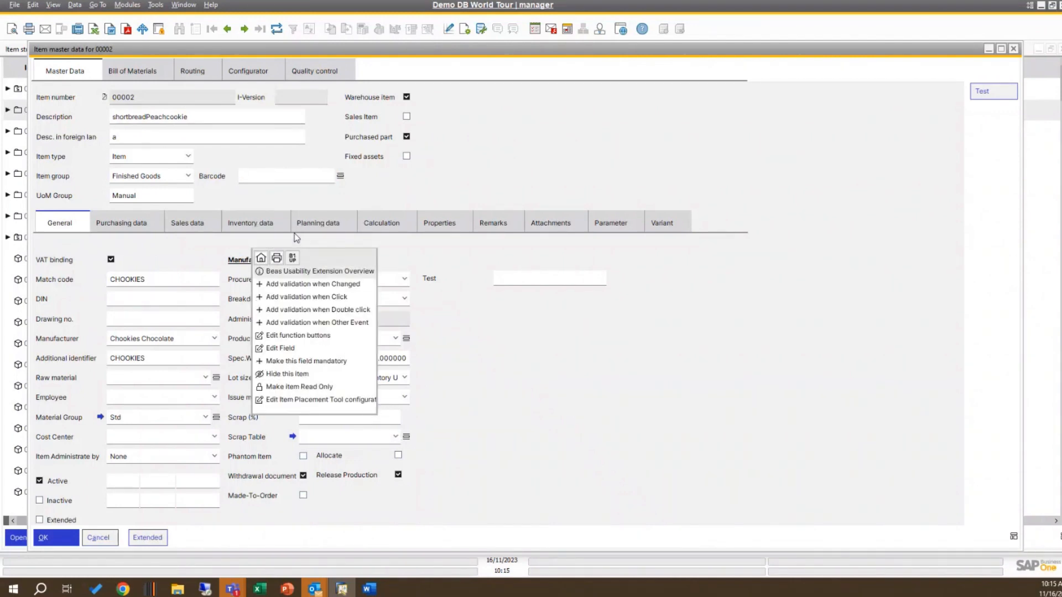
click(298, 374)
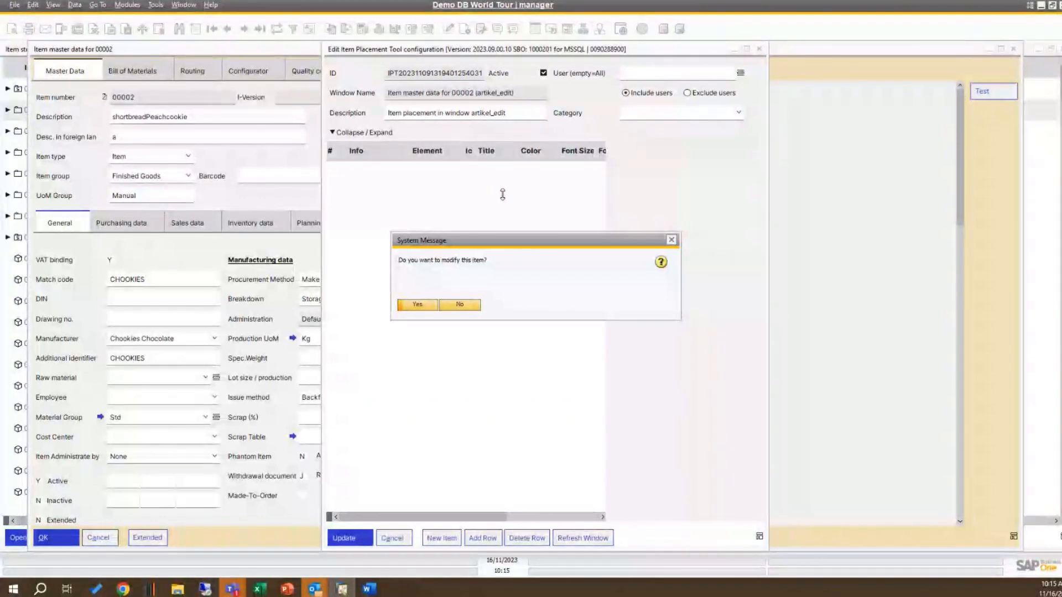
click(425, 306)
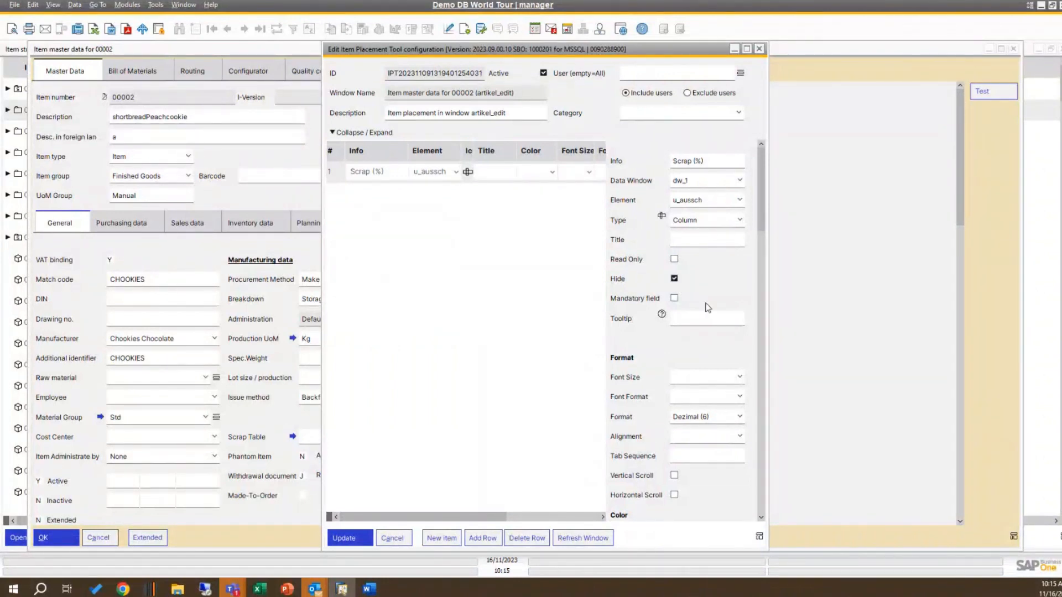
click(606, 539)
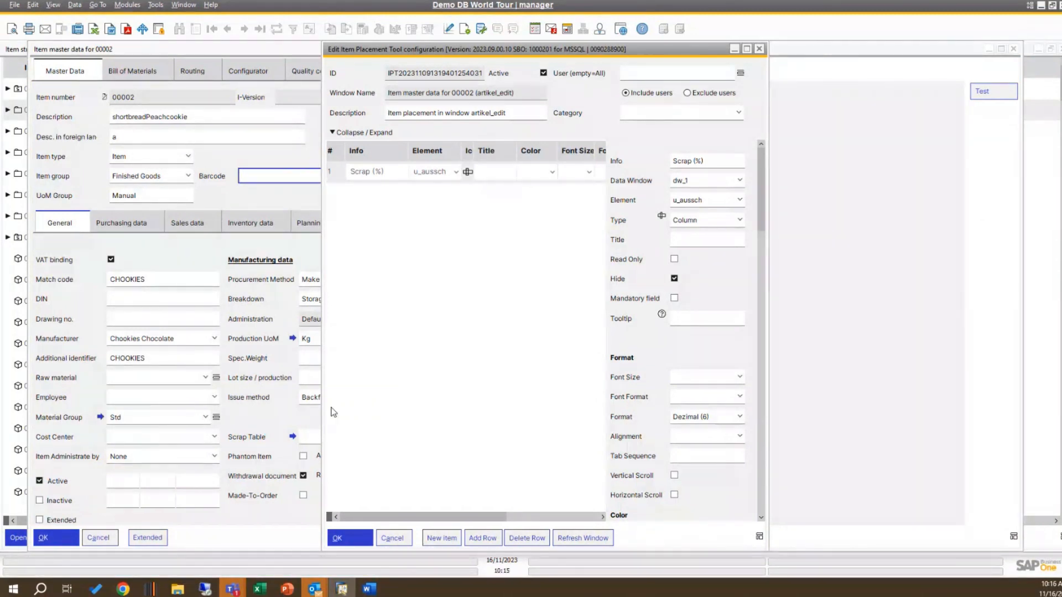
Step: Bring the item 00002 master data window forward and arrange it beside the Item Placement Tool configuration window
click(213, 200)
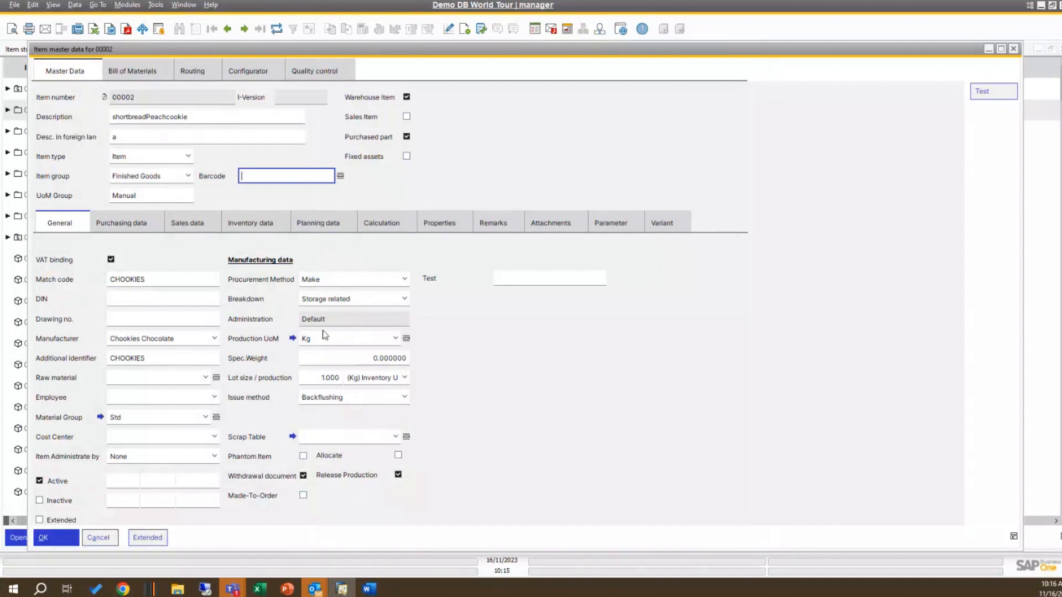
click(1000, 50)
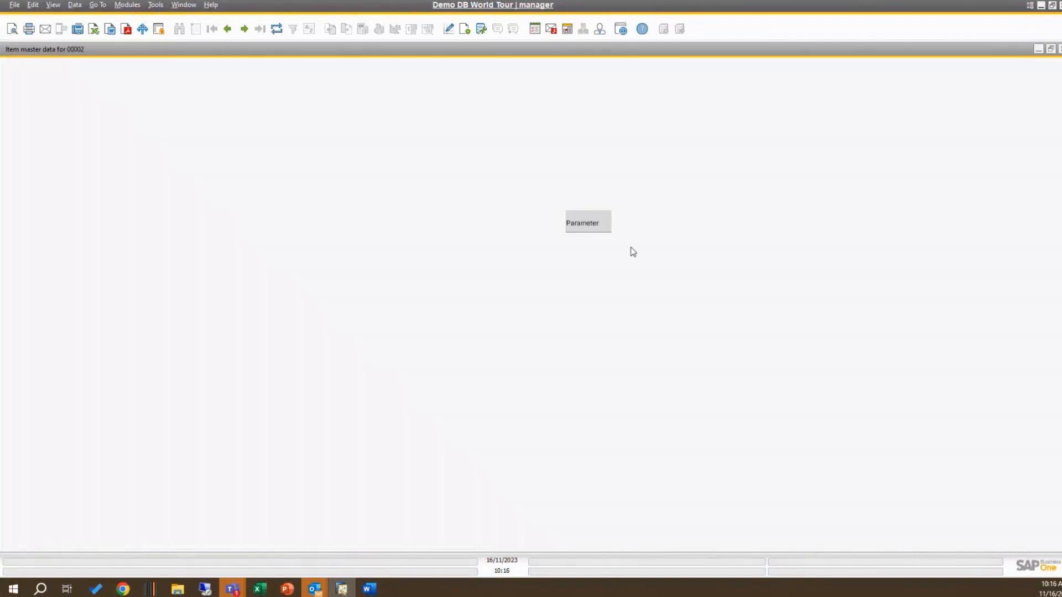
click(1053, 50)
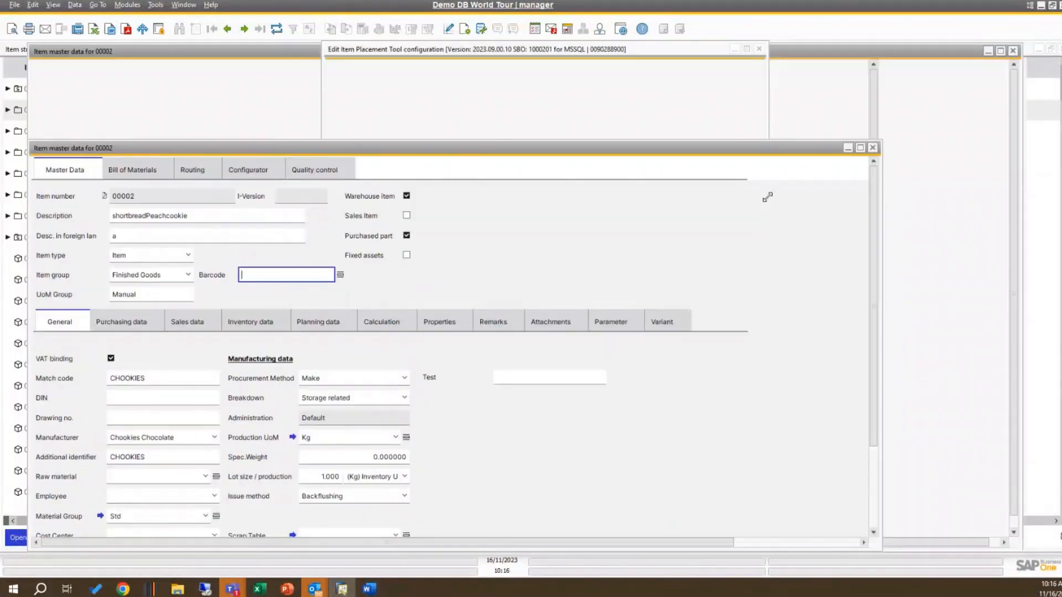
drag(767, 197, 739, 213)
click(730, 138)
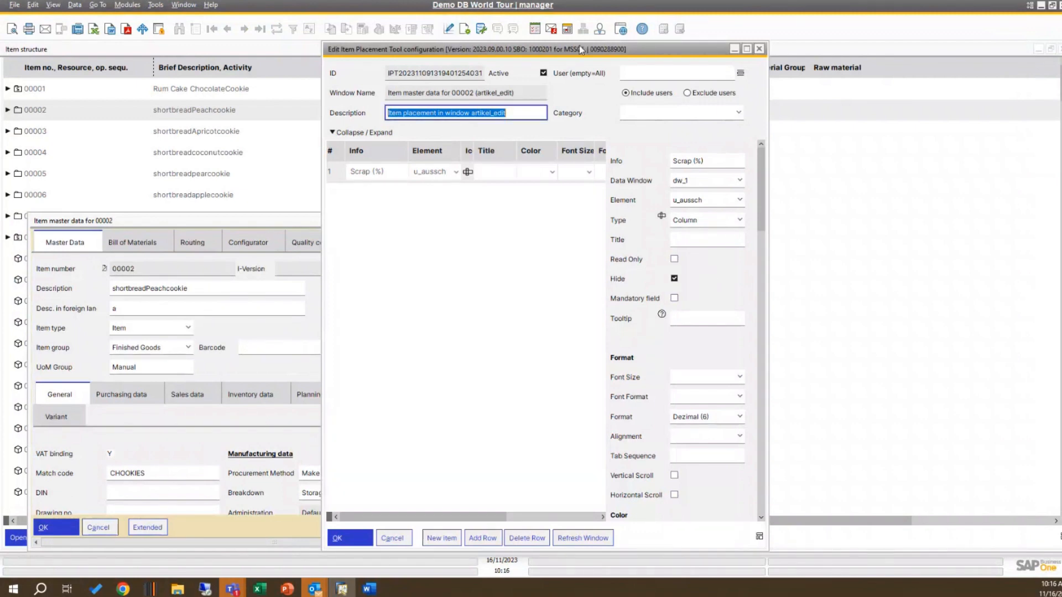
drag(581, 49, 789, 62)
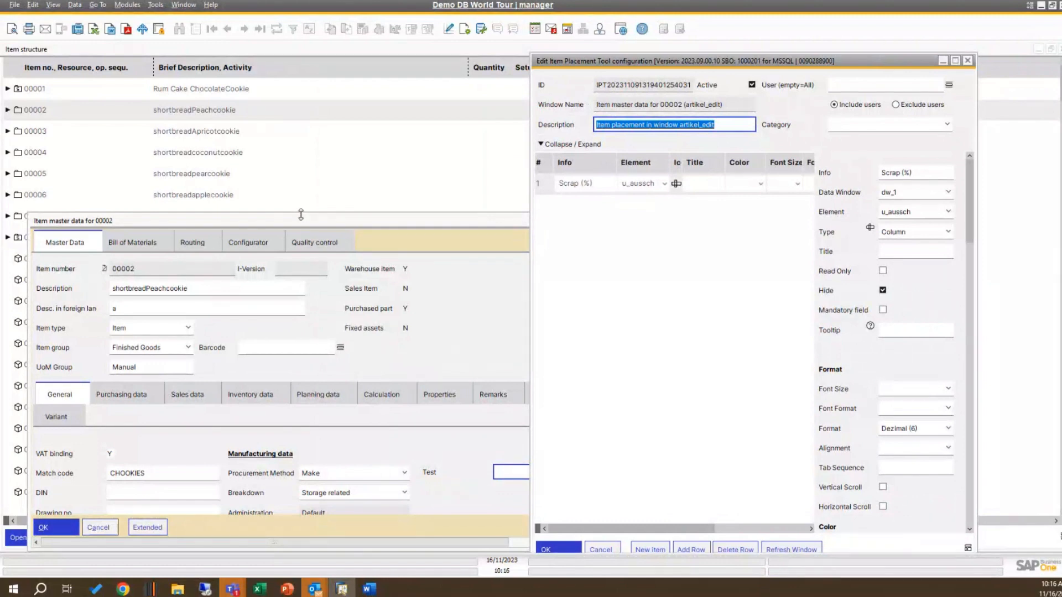
drag(301, 214, 261, 54)
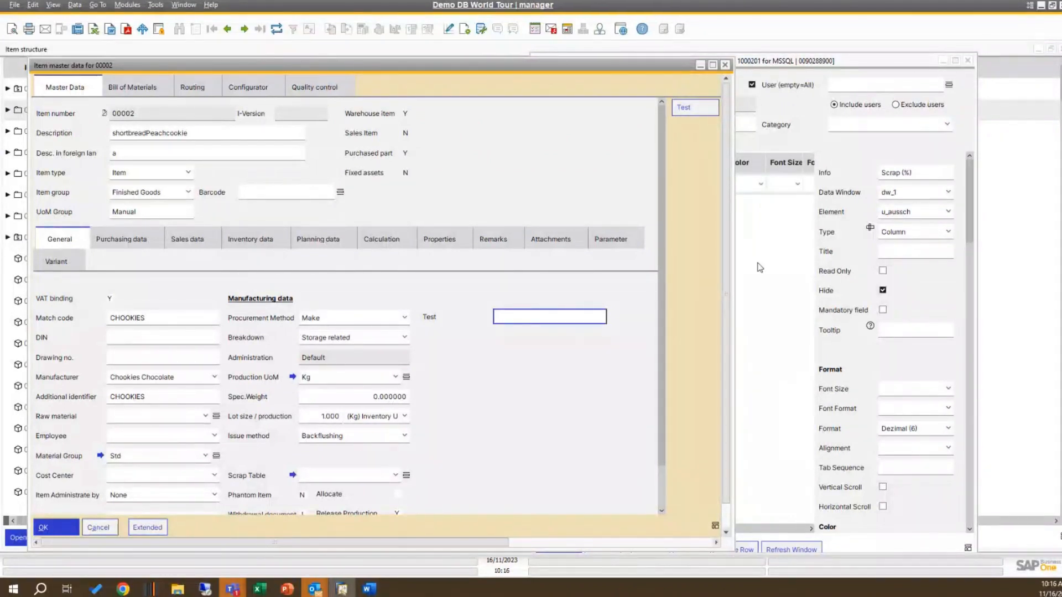
Step: Close the Item Placement Tool configuration, then reposition and enlarge the item 00002 master data window
click(969, 65)
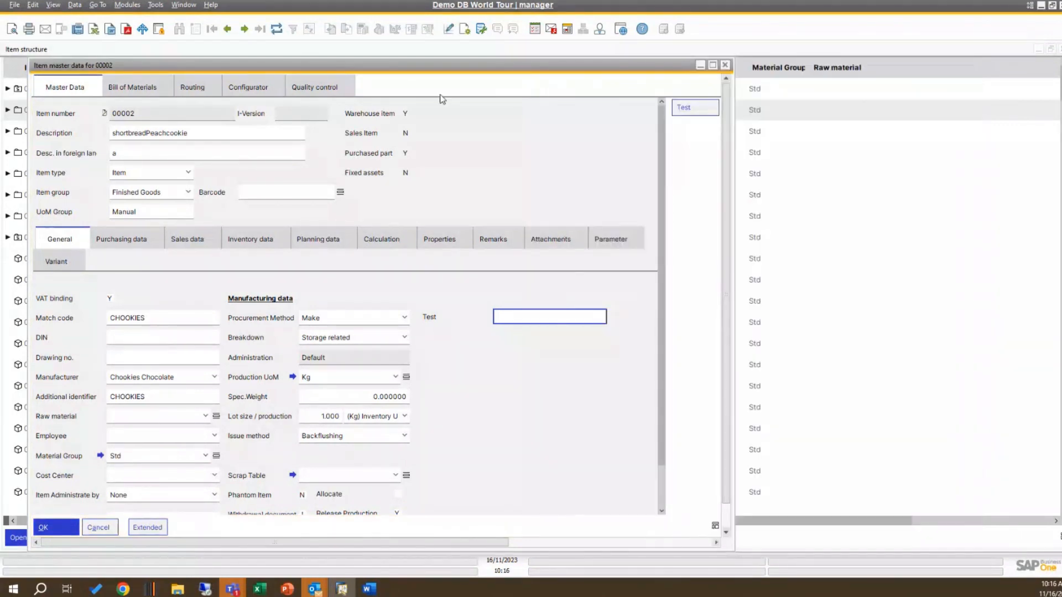
mouse_move(438, 67)
mouse_down()
mouse_move(478, 52)
mouse_move(453, 55)
mouse_up()
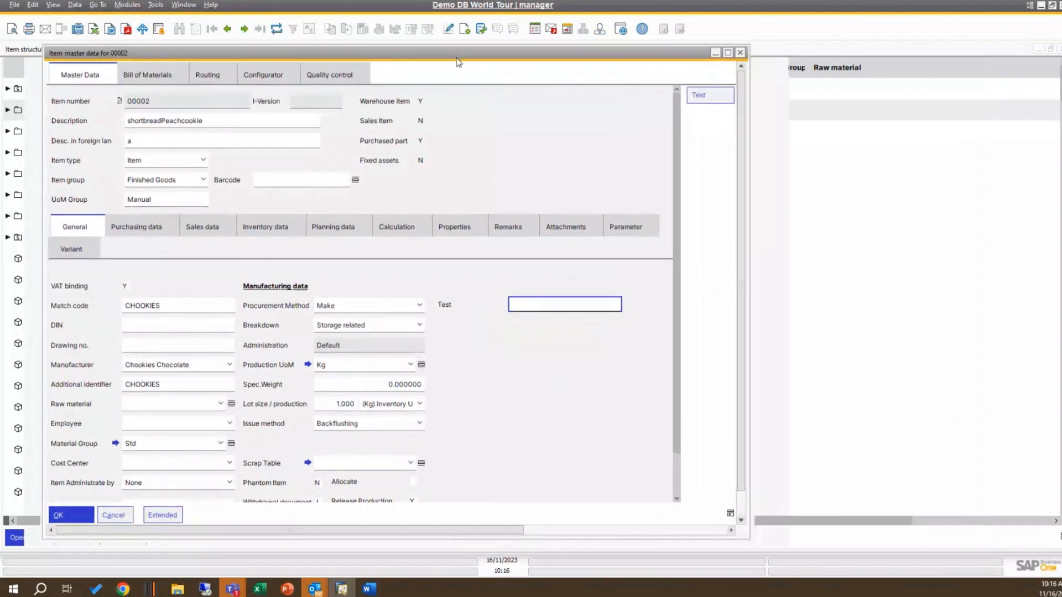
drag(768, 542, 929, 554)
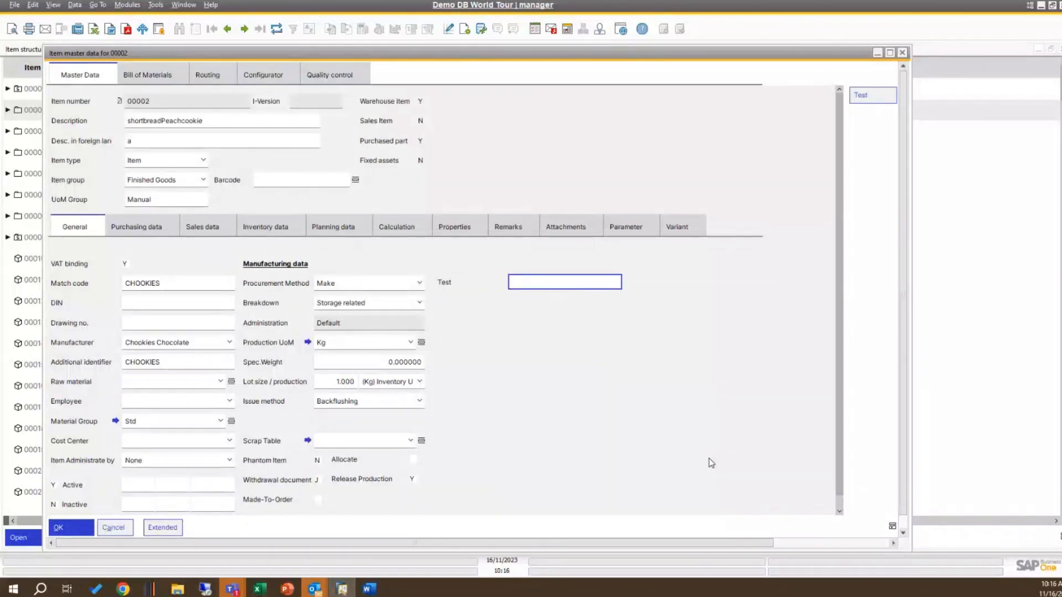
Step: Make the DIN field mandatory through the Usability Extension options, accept the modification and refresh the item master data window
right_click(167, 305)
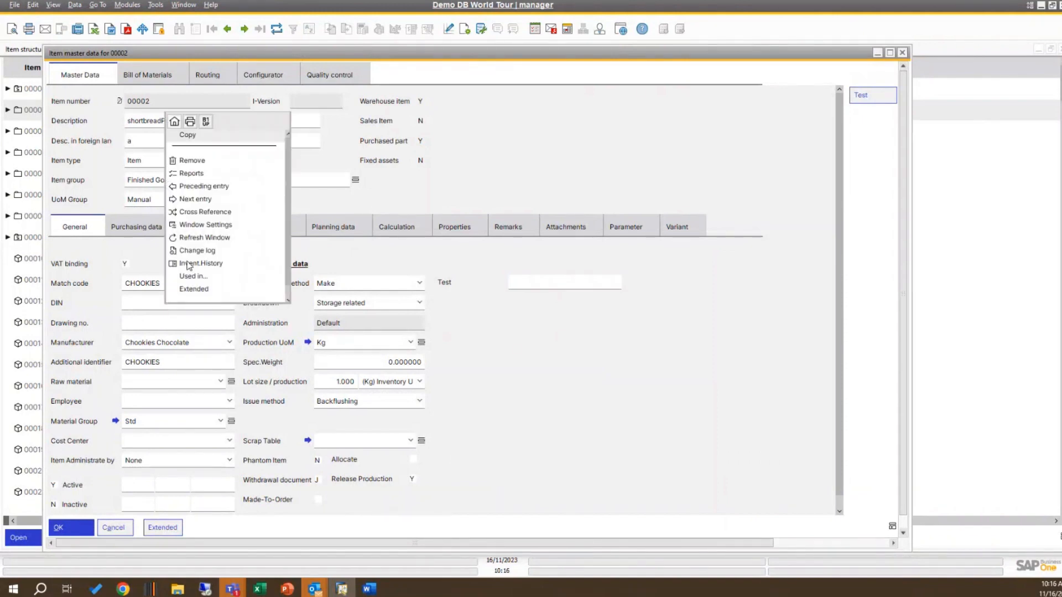
click(205, 121)
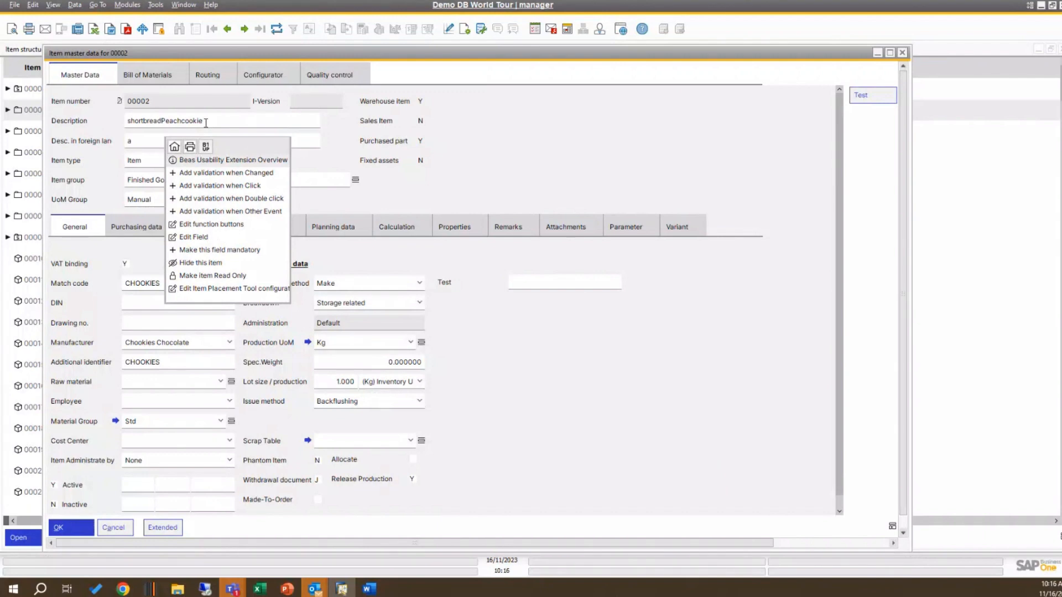
click(224, 250)
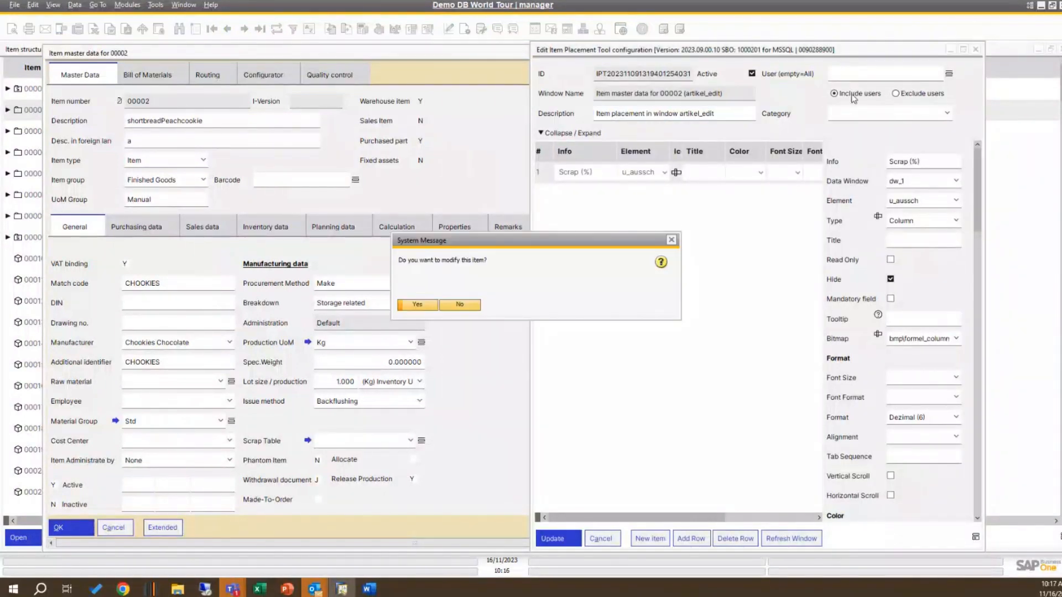
click(425, 305)
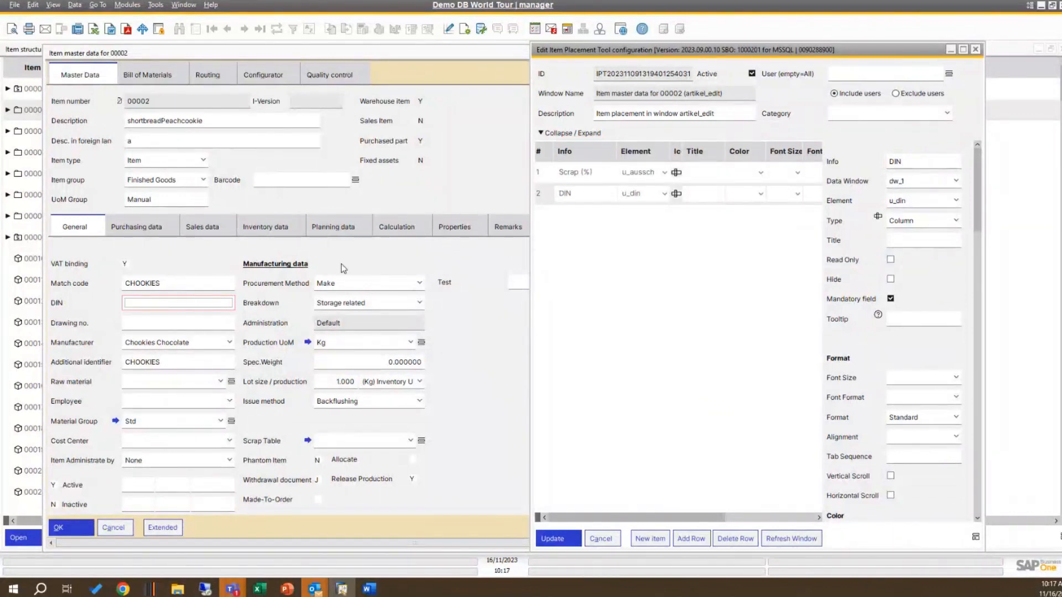
click(797, 541)
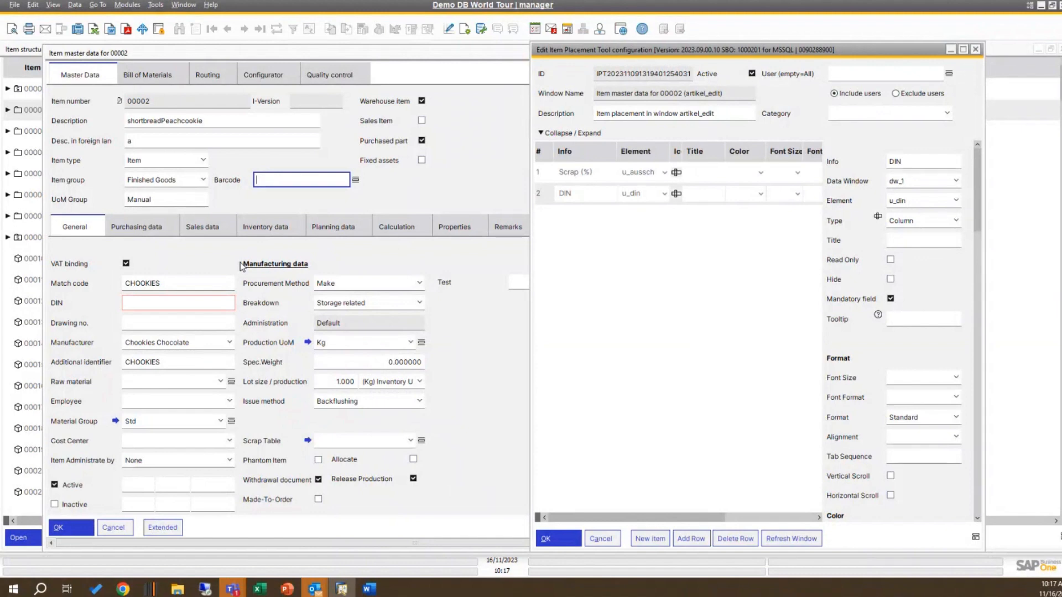
Step: Make the Match code field read-only, refresh the item master data window, and test leaving the mandatory DIN field empty
right_click(174, 283)
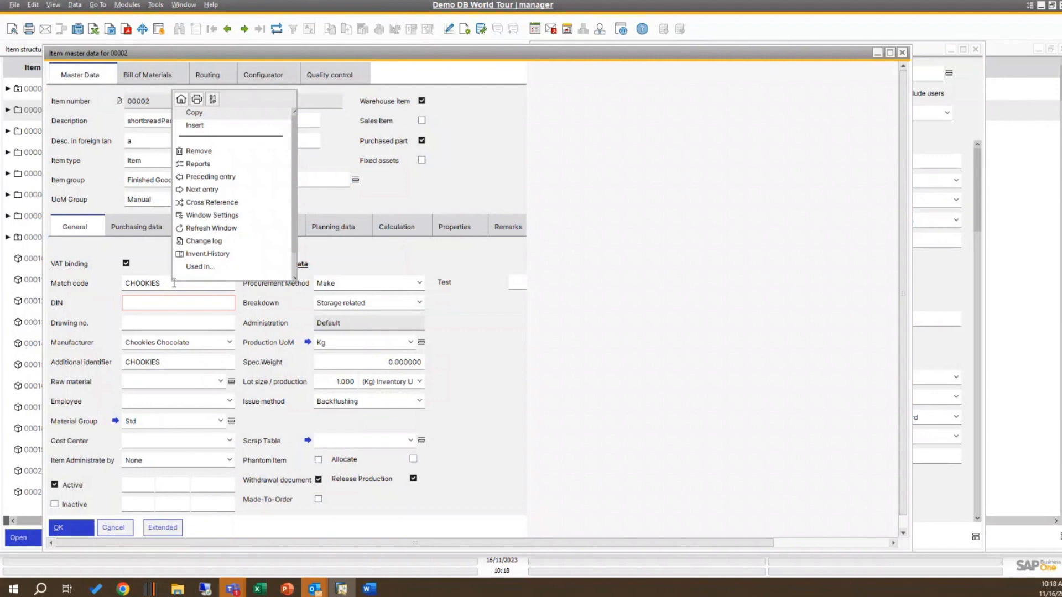
click(214, 102)
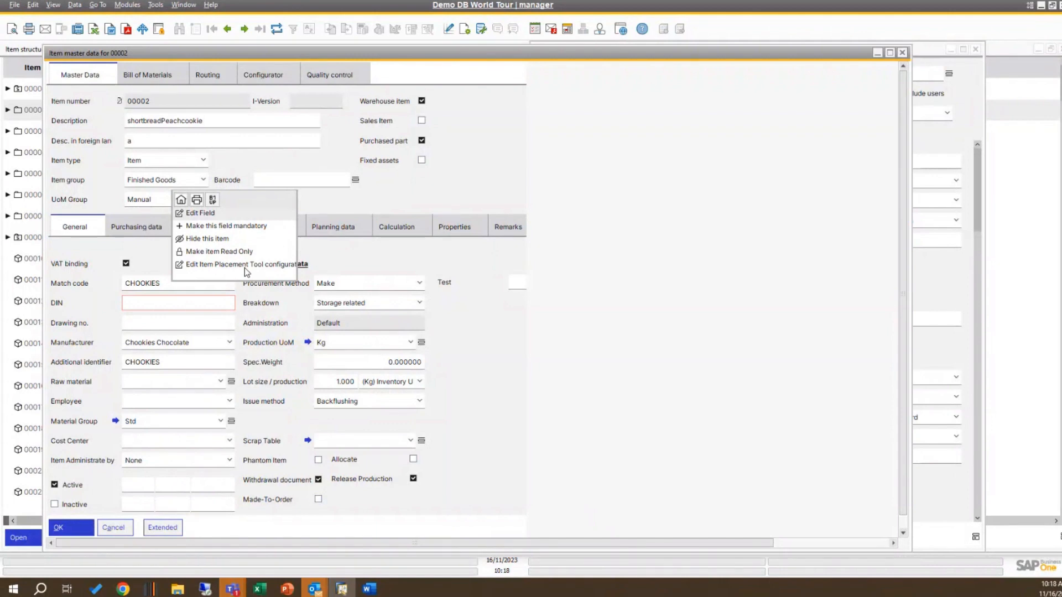
click(236, 251)
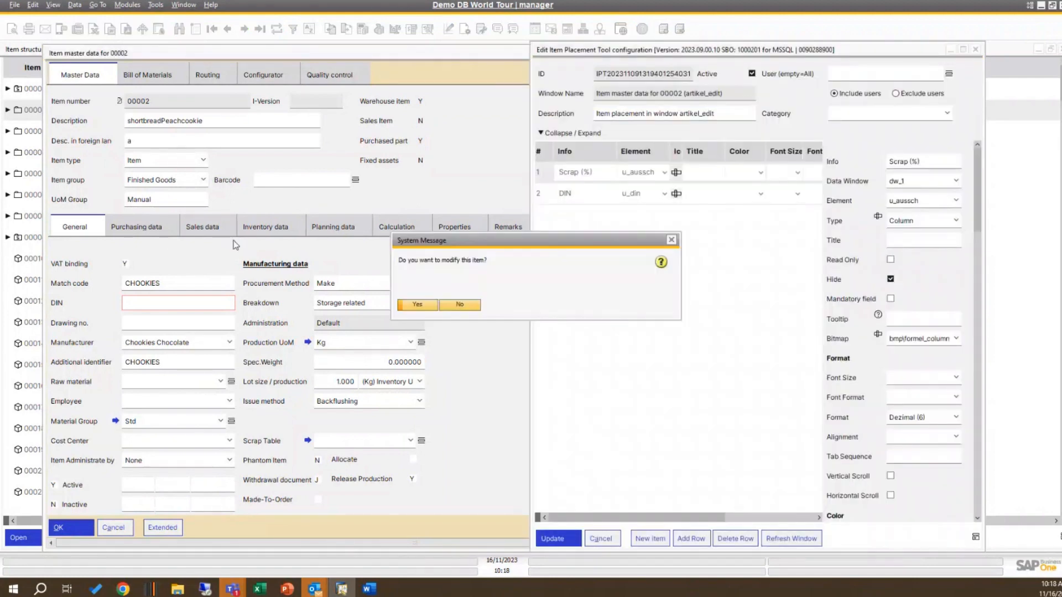
click(417, 304)
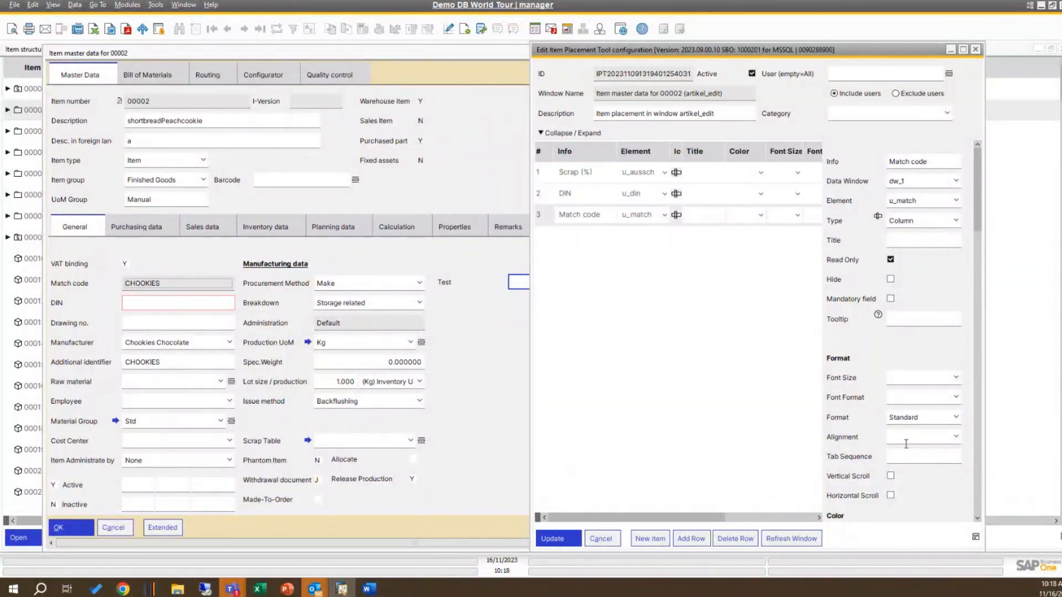
click(809, 543)
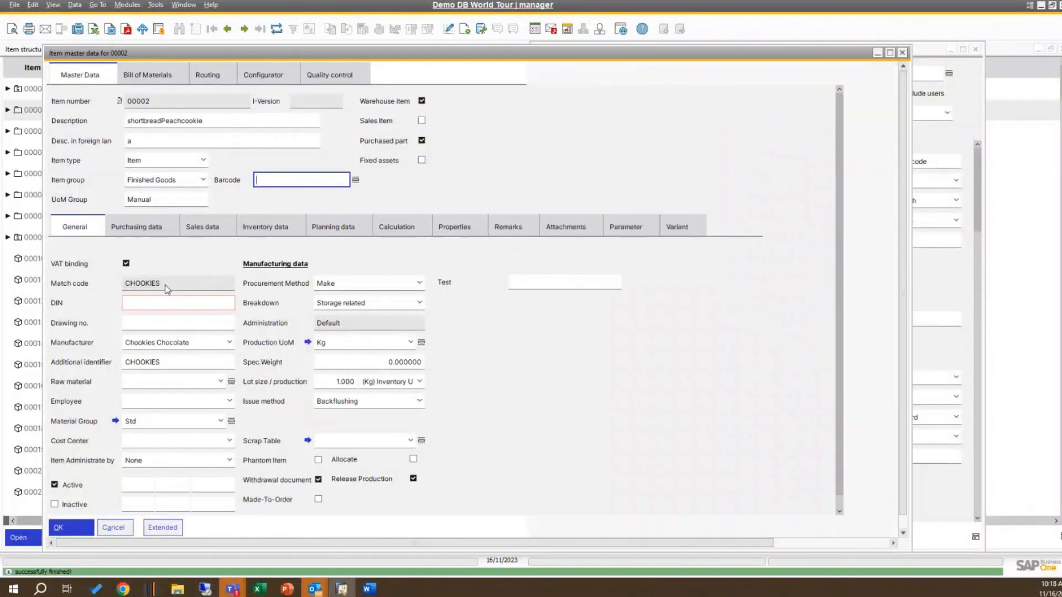
click(211, 304)
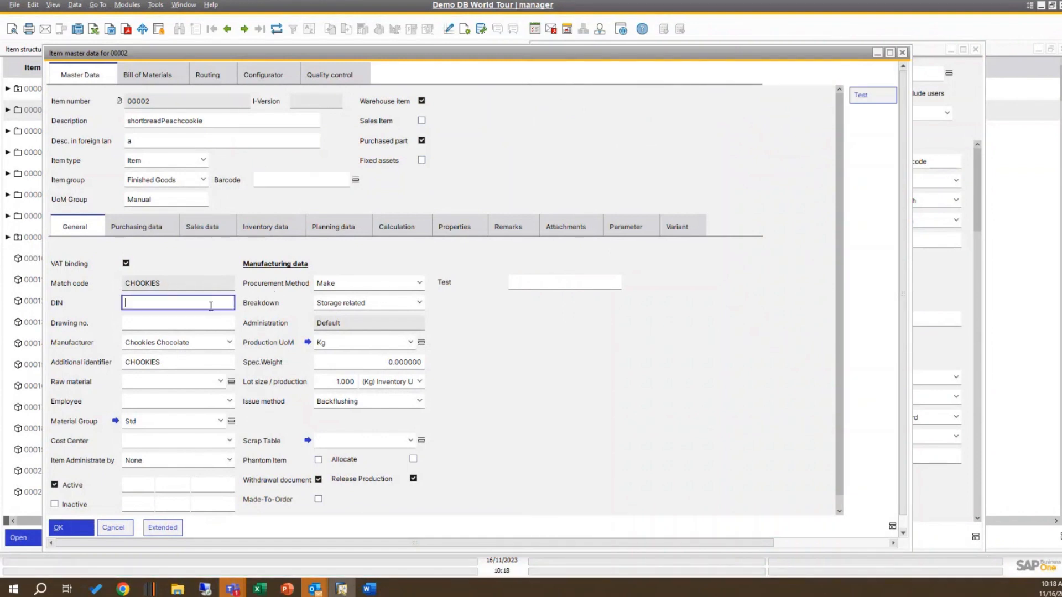
click(224, 141)
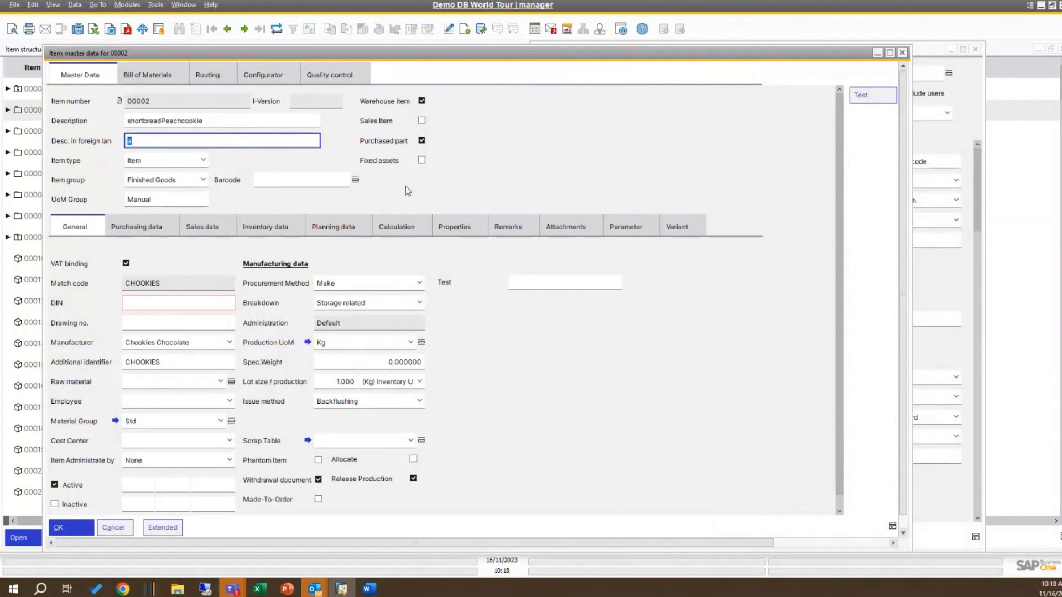
Step: Switch to the PowerPoint slide show and advance to the Additional UDF's slide
click(287, 589)
click(233, 551)
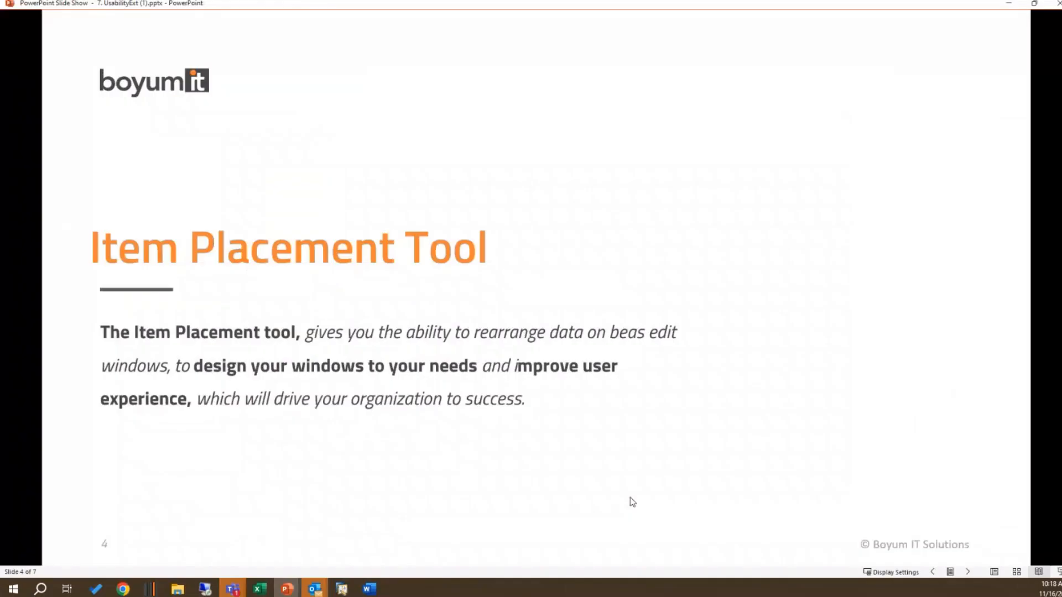
click(967, 572)
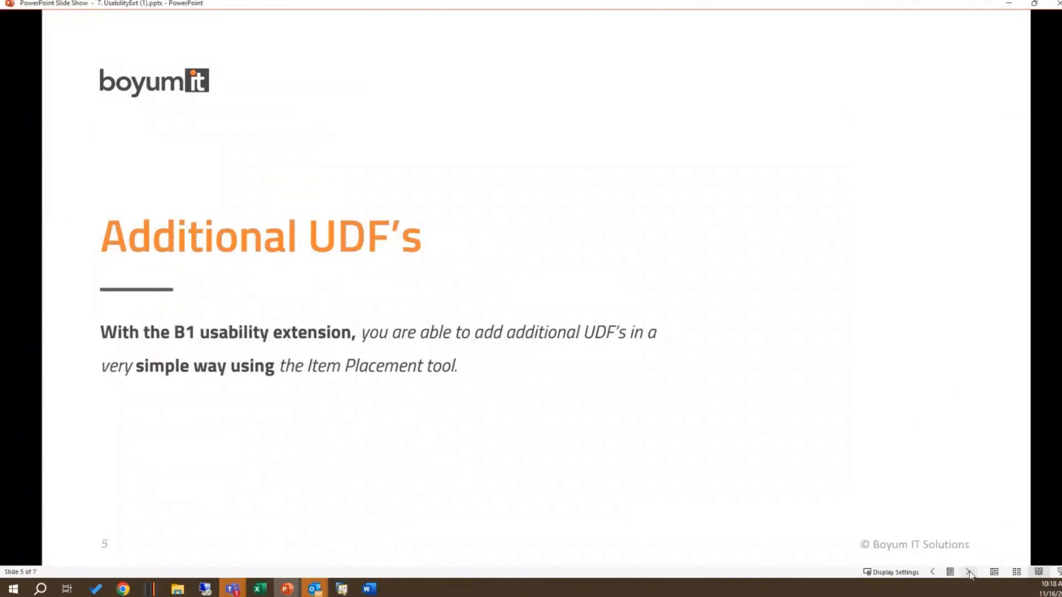
Step: Advance the slide show to the Validation system slide, then switch back to SAP Business One
click(969, 572)
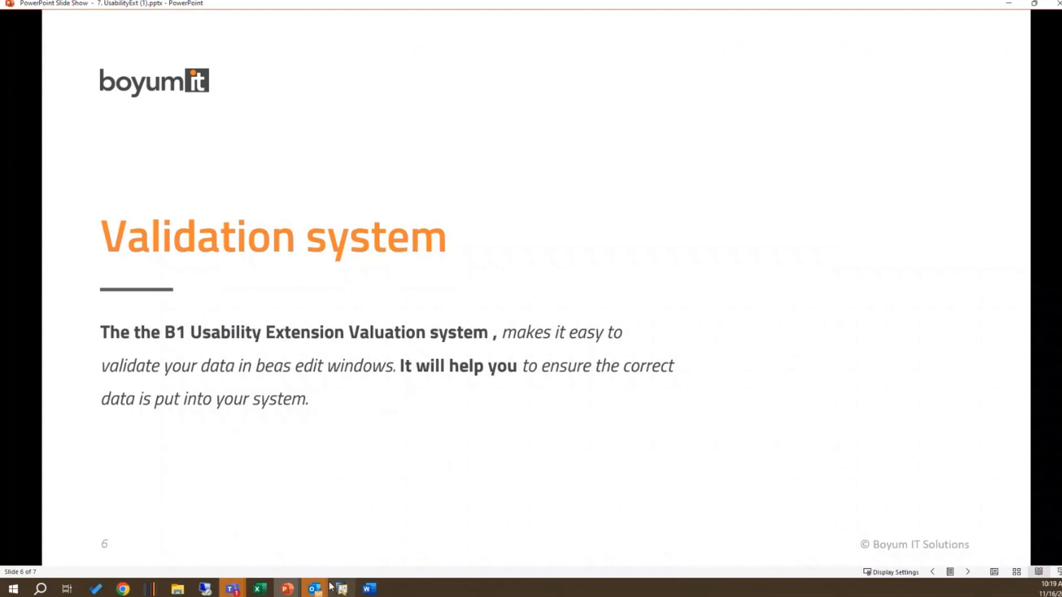
mouse_move(314, 587)
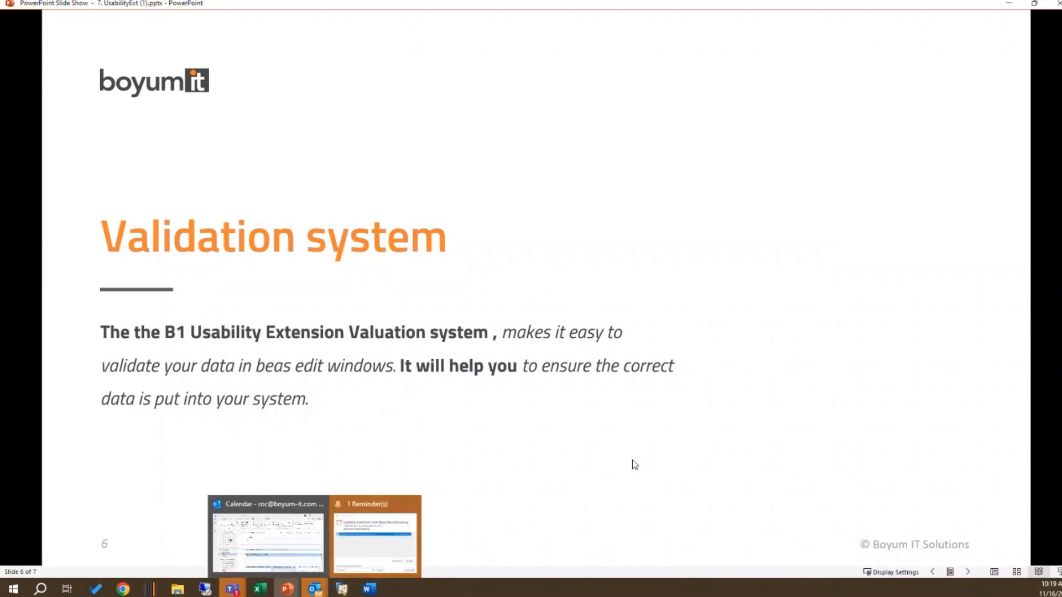
click(342, 589)
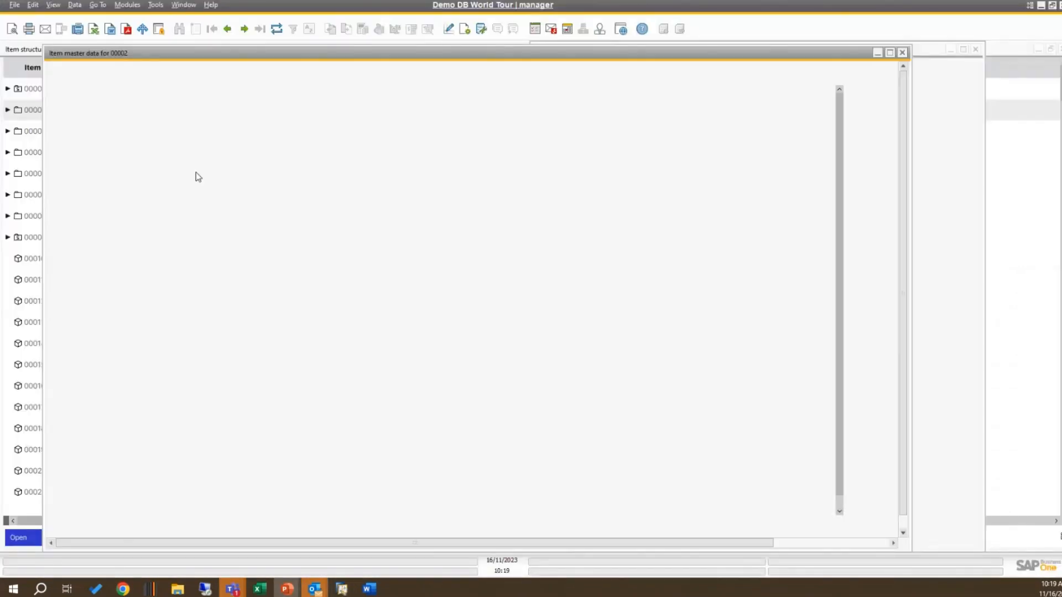
right_click(159, 141)
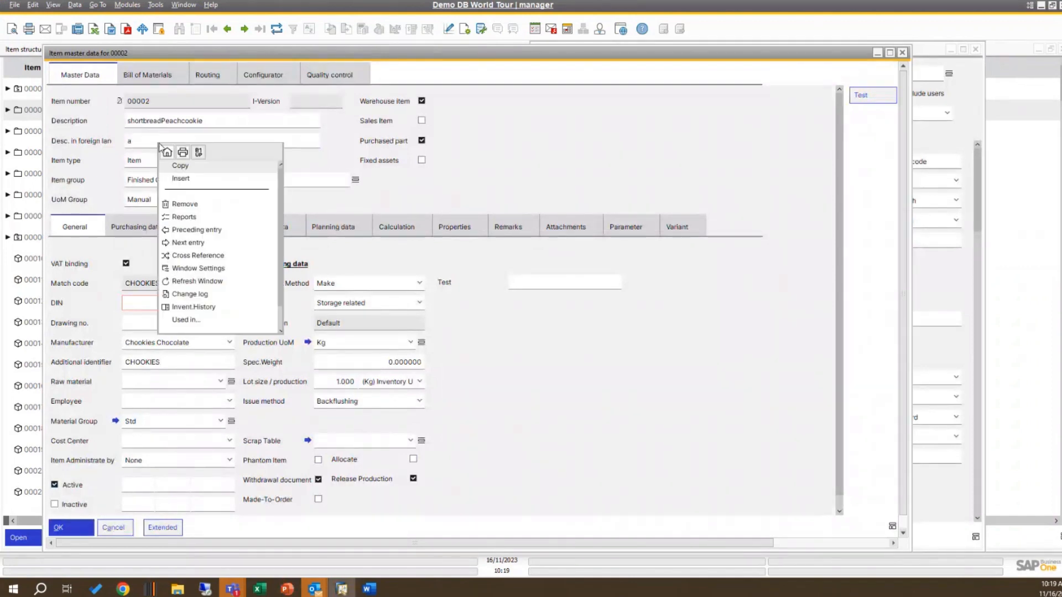
click(199, 153)
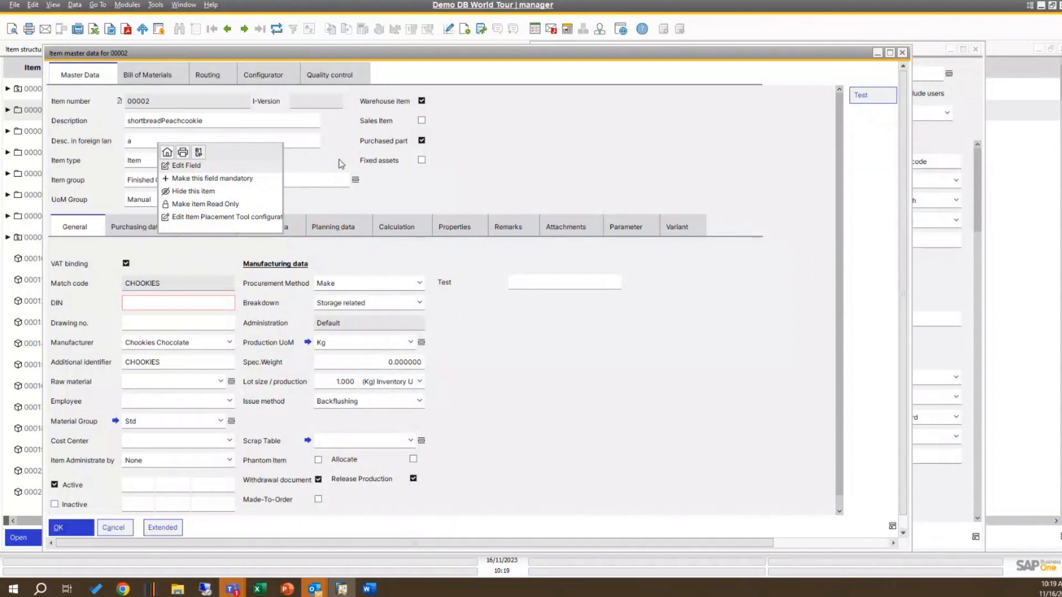
click(565, 152)
click(159, 145)
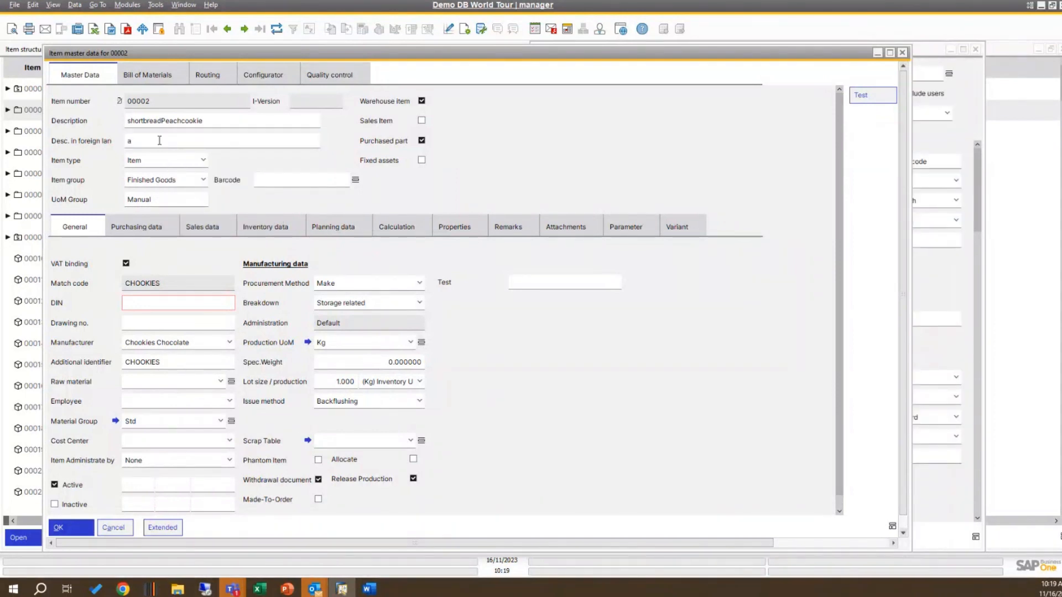
right_click(160, 144)
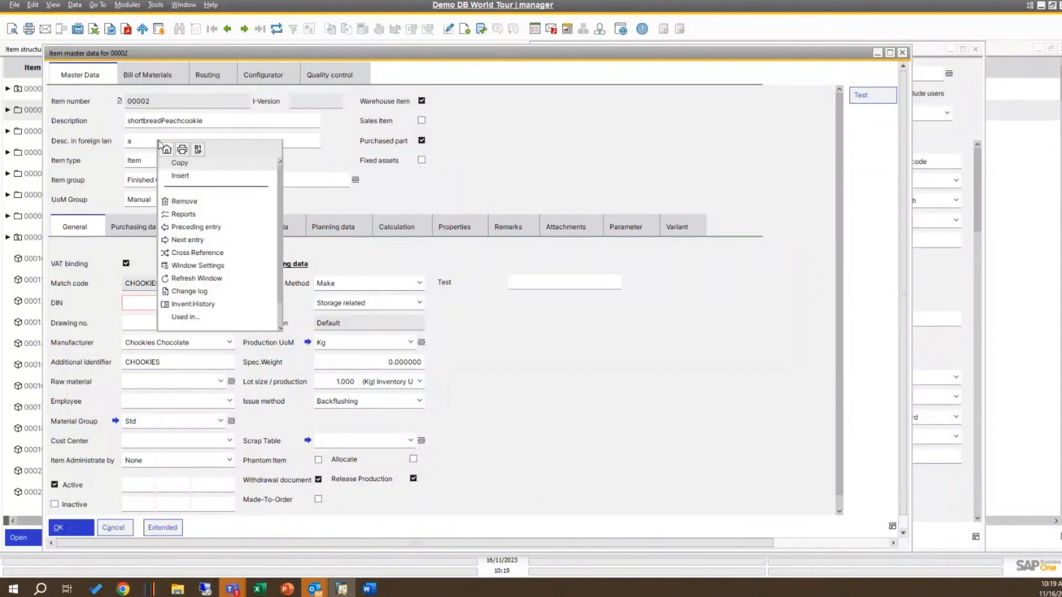
click(198, 149)
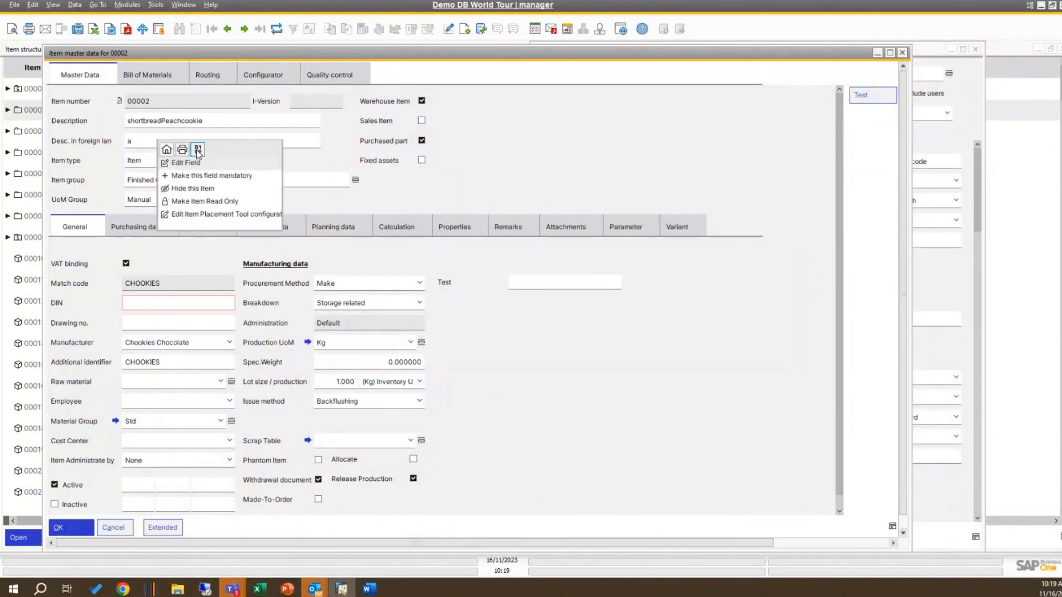
key(Escape)
right_click(186, 324)
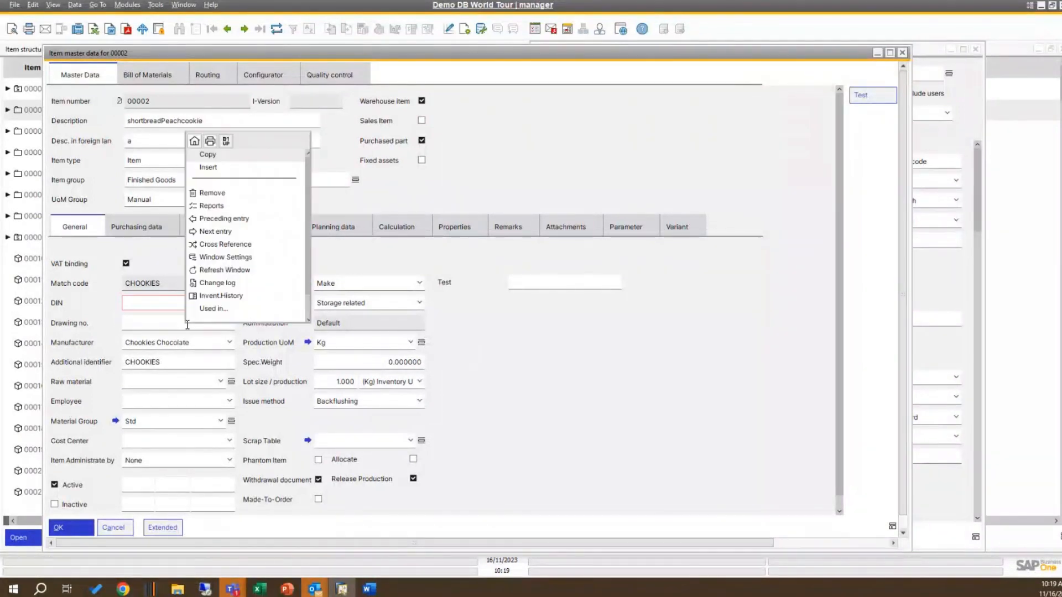
click(228, 143)
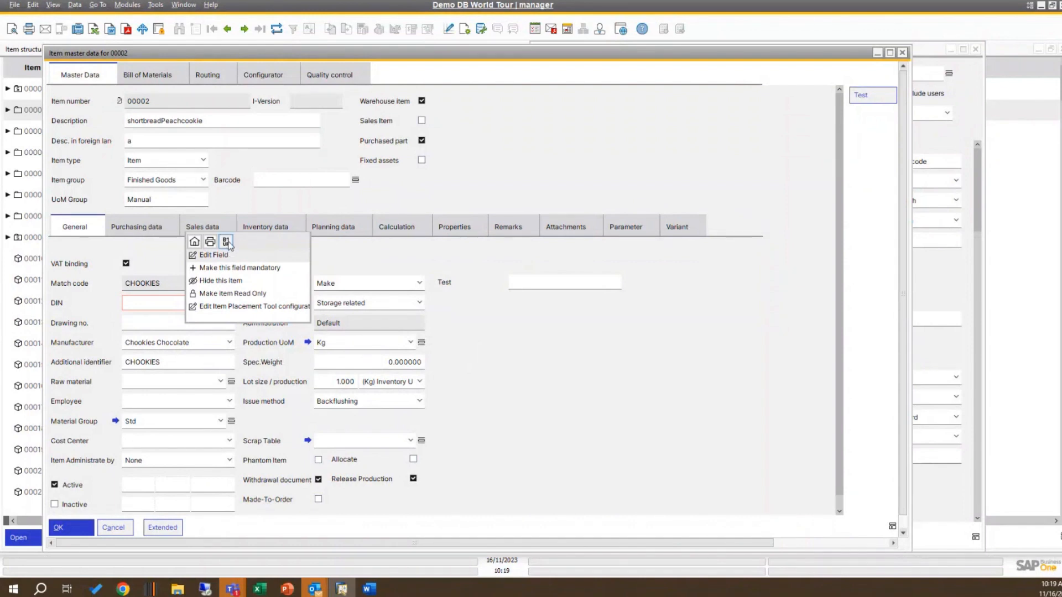
click(410, 302)
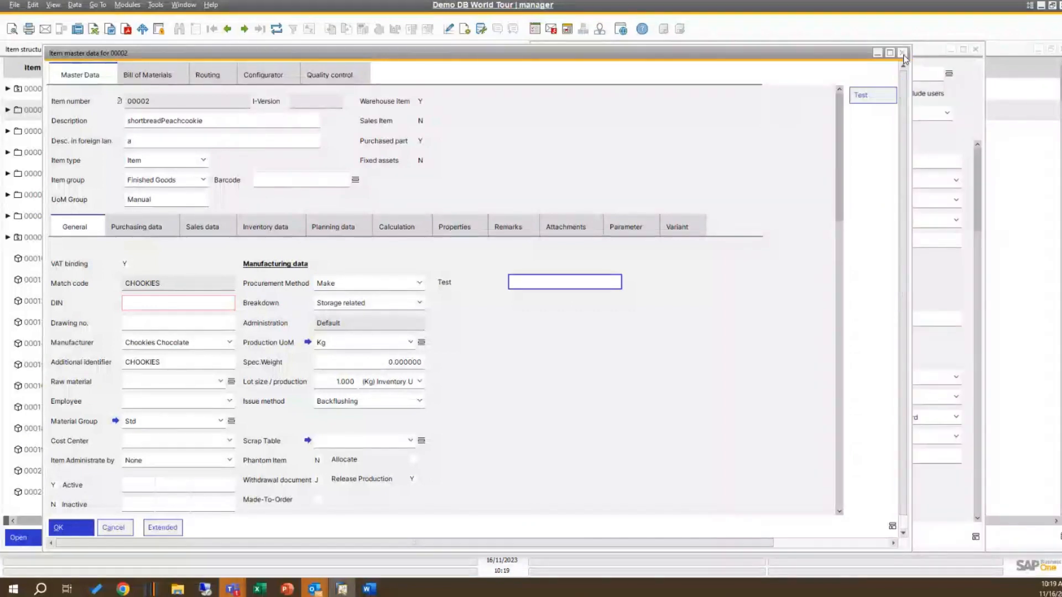
Step: Close the item 00002 master data and open item 00004 (shortbreadcoconutcookie) from the item structure
click(903, 54)
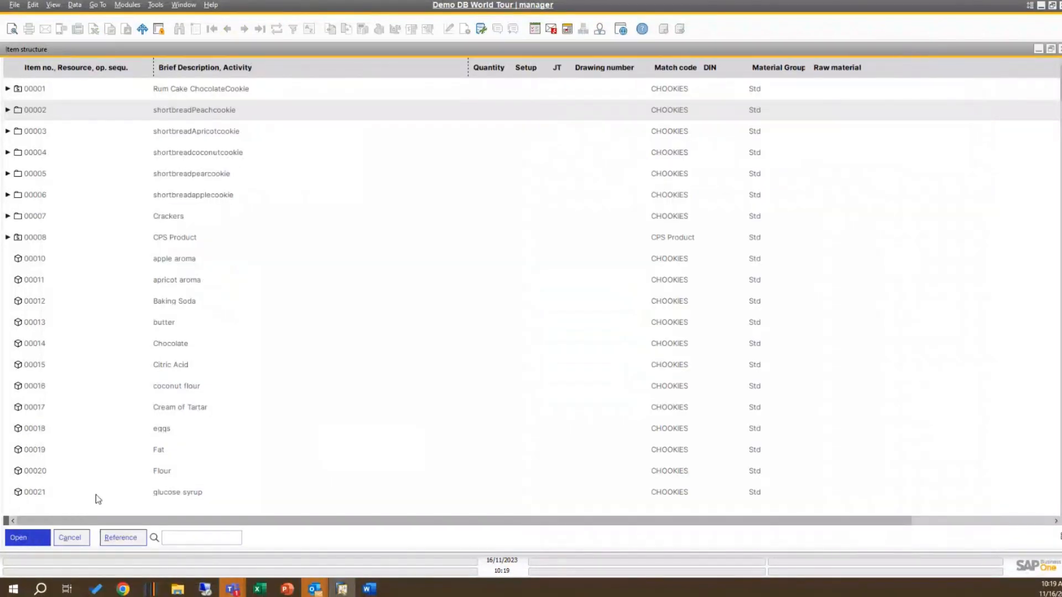
click(169, 157)
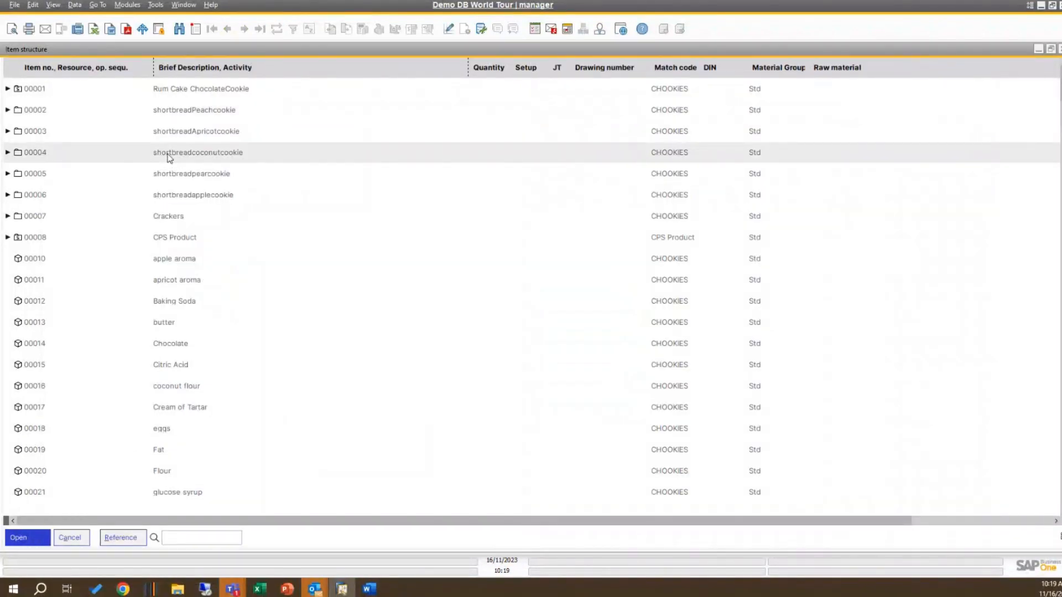
double_click(169, 157)
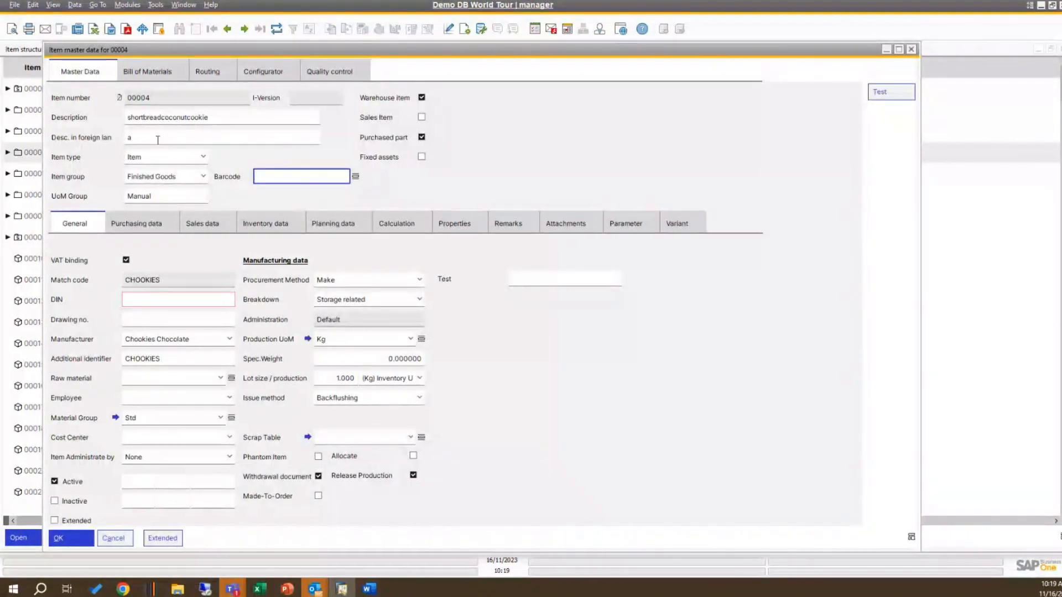
Step: Start a validation for when the foreign-language description changes, keeping FormMode All, and assign function beasUF-011 (Message for Validation) without a condition
right_click(157, 138)
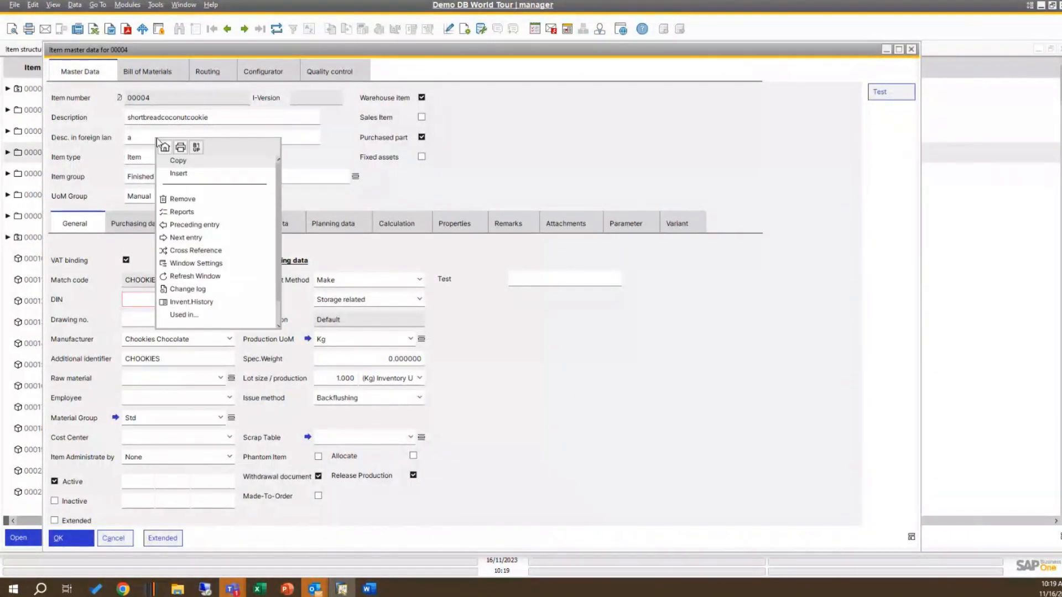
click(198, 147)
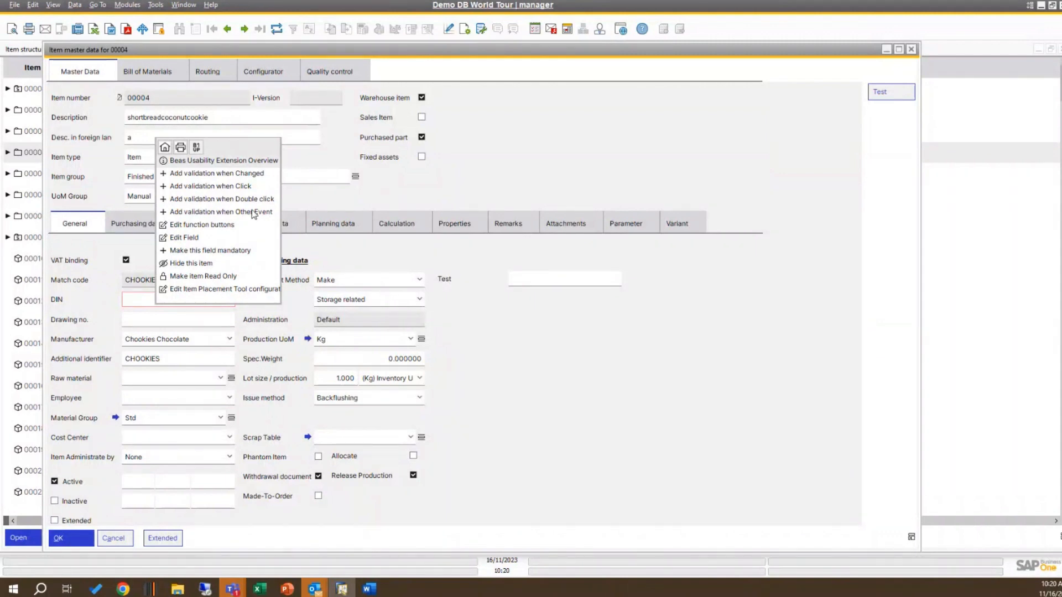
click(237, 174)
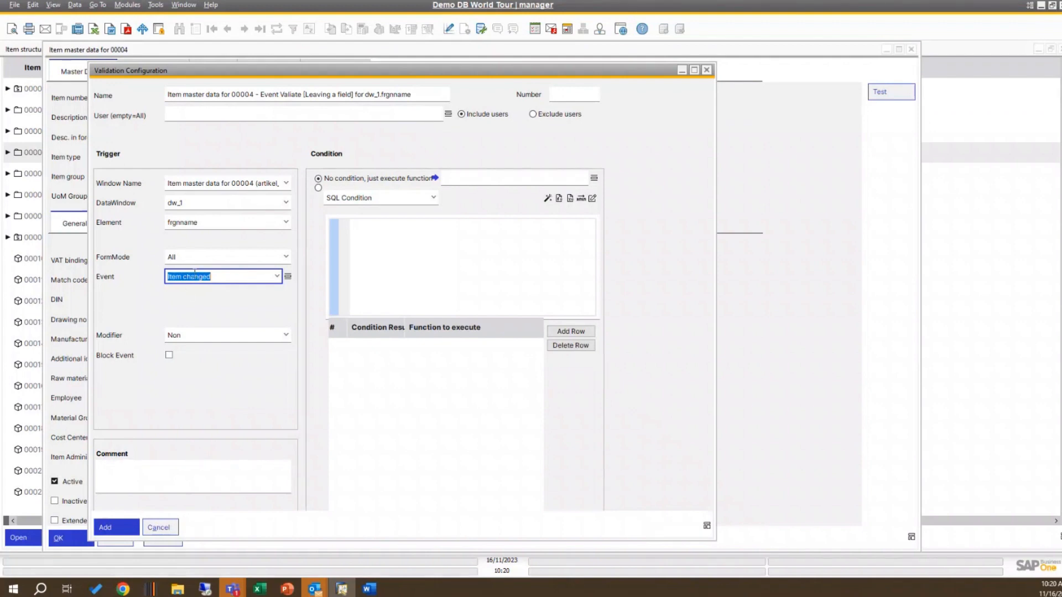
click(286, 258)
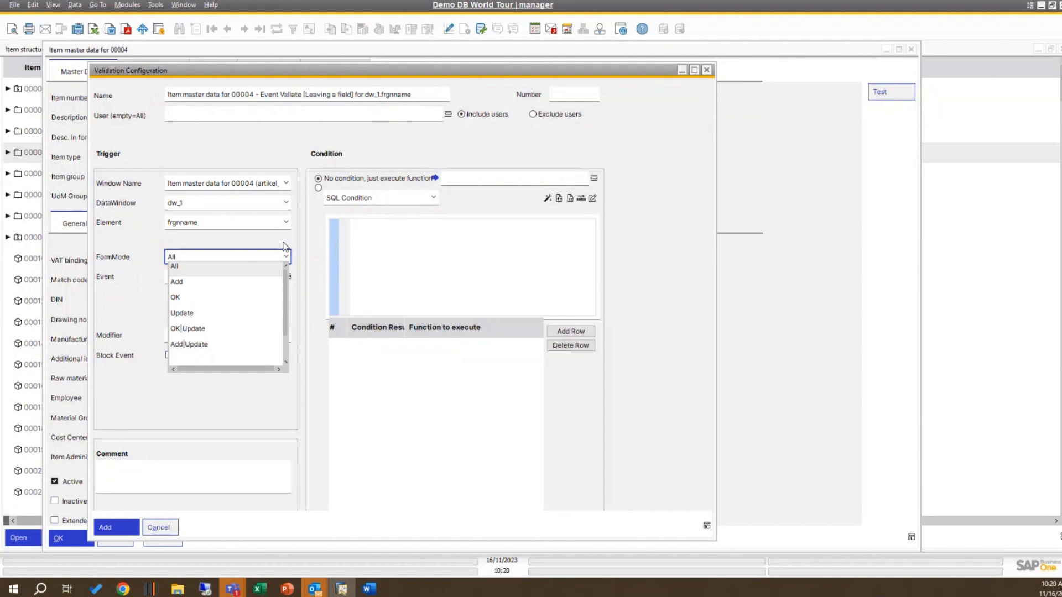
click(246, 241)
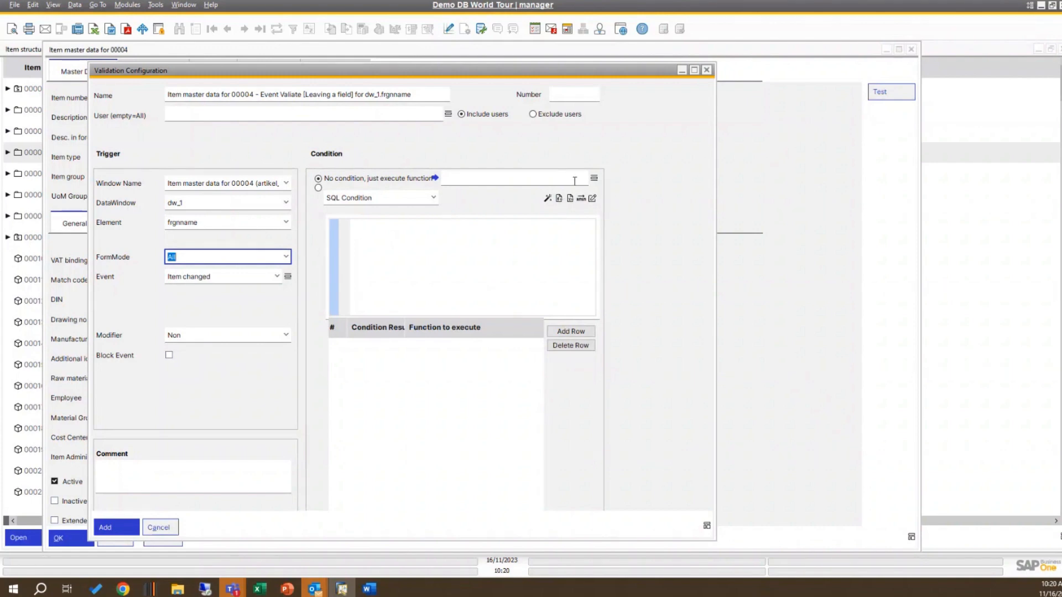
click(593, 178)
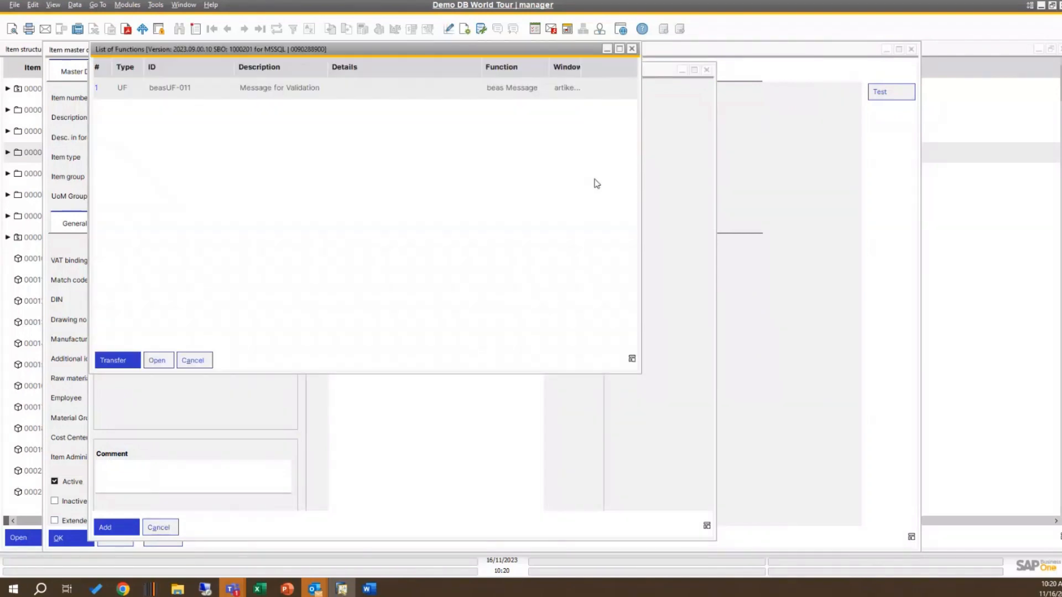
double_click(316, 91)
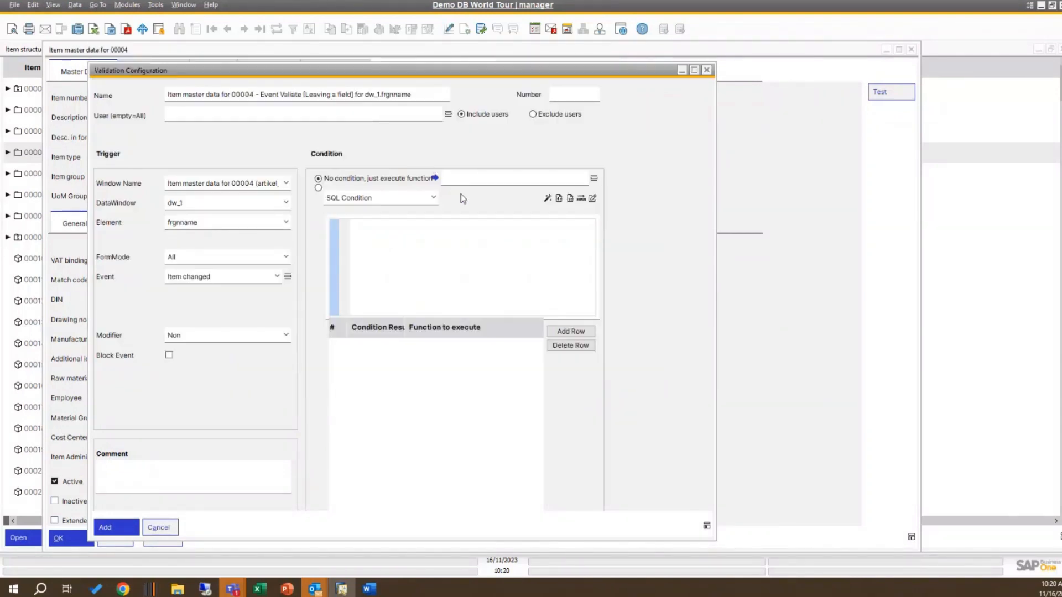
Step: Create a new universal function from the list of functions, named "Webinar Message", keeping the function type Message
click(593, 179)
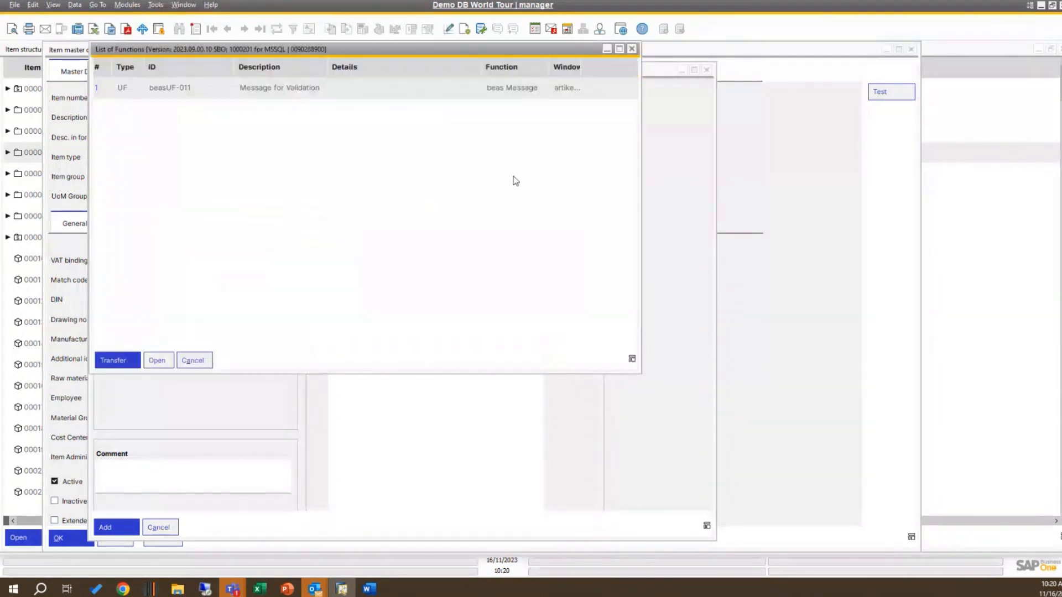
right_click(204, 274)
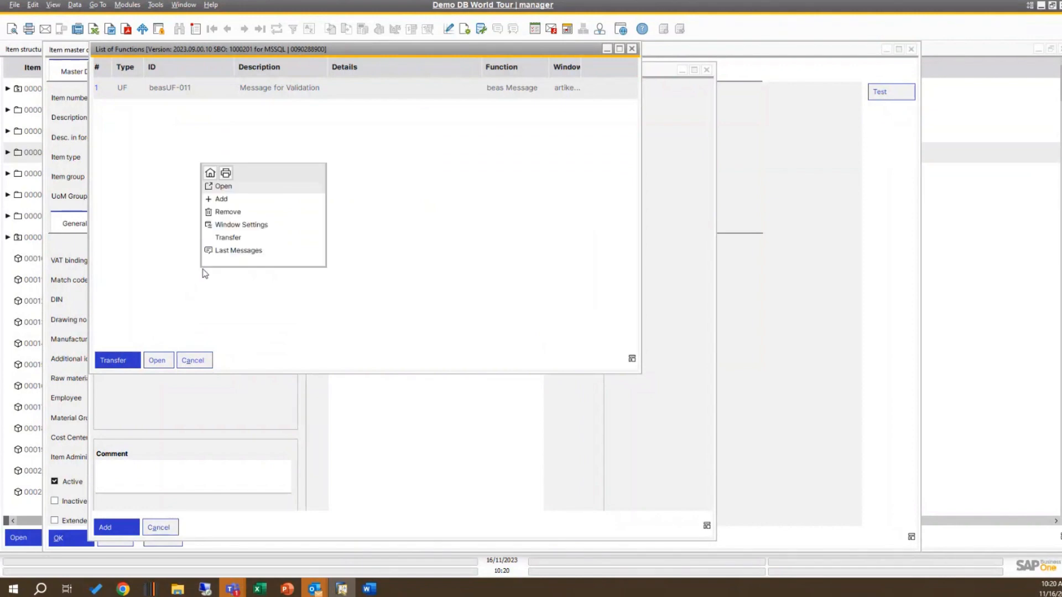
click(233, 201)
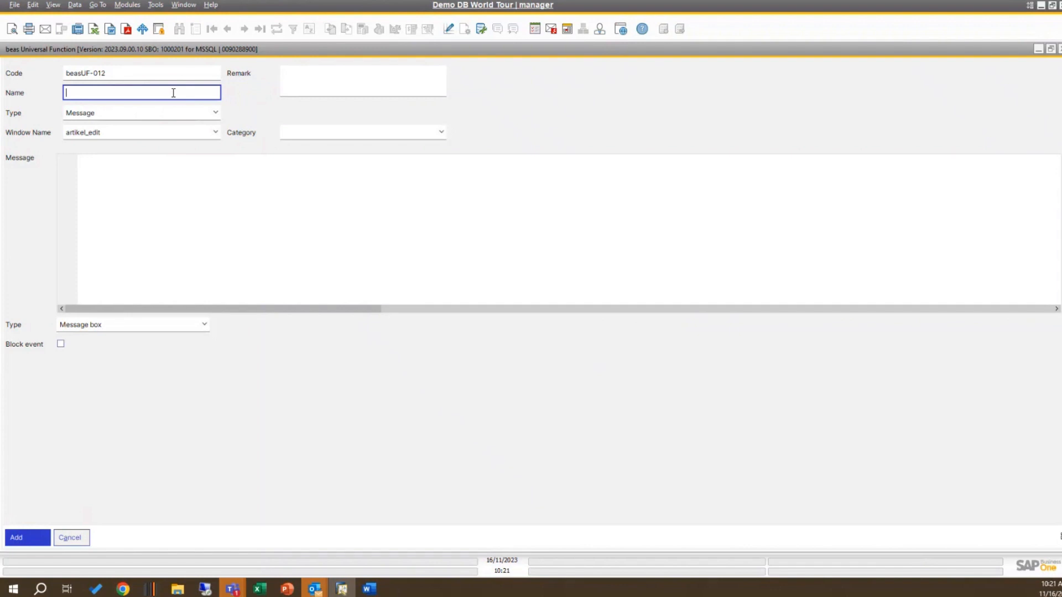
text(Webinar Message)
click(215, 113)
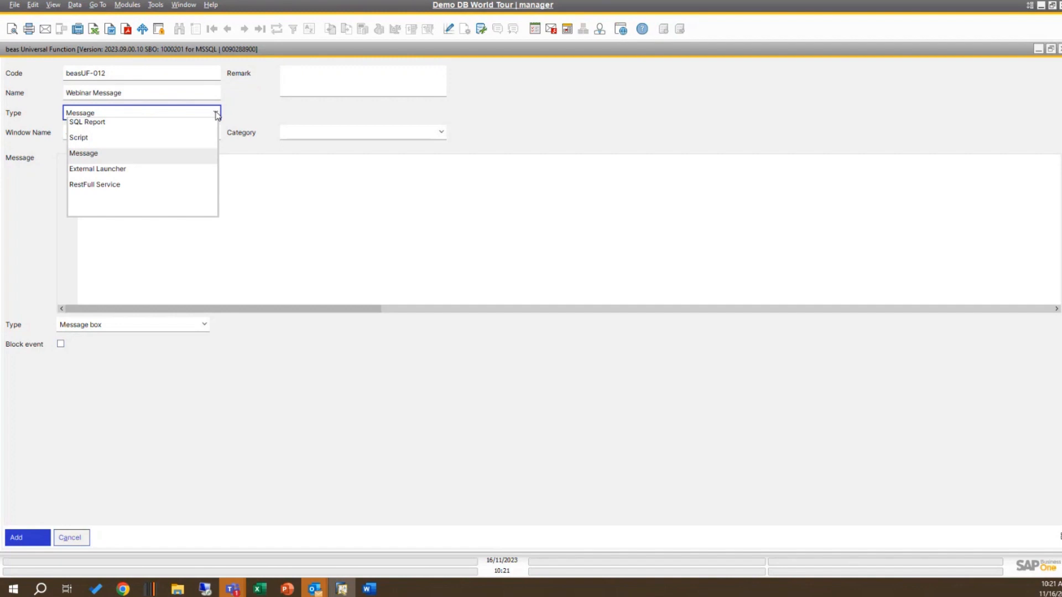
click(277, 174)
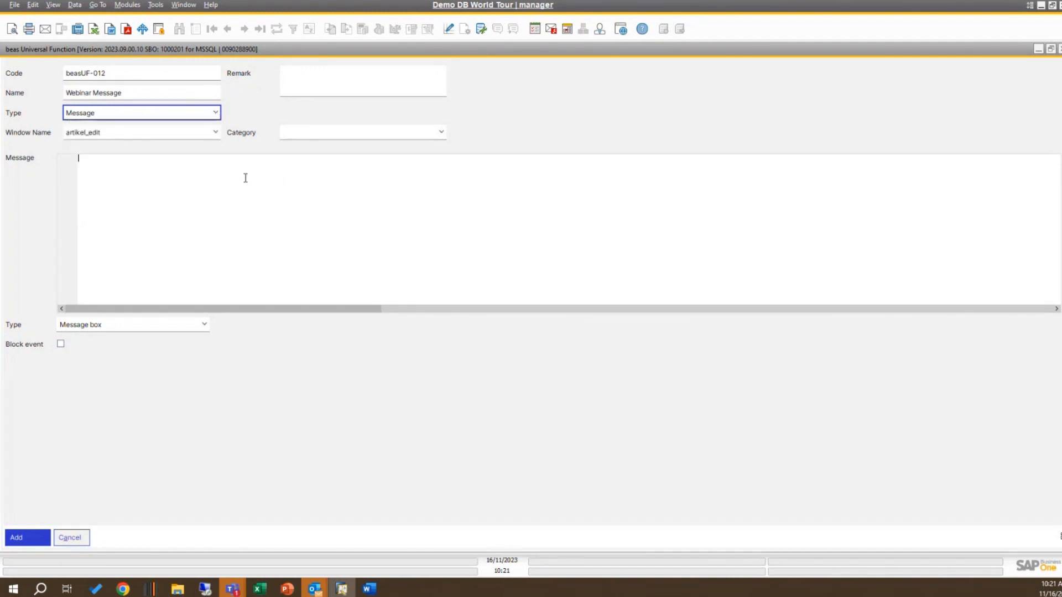
Step: Enter "Hello World B1UP usability package rocks" as the function's message text
text(Hello Team)
key(BackSpace)
key(BackSpace)
key(BackSpace)
key(BackSpace)
key(BackSpace)
text(World)
text( bea)
key(BackSpace)
key(BackSpace)
key(BackSpace)
text(B1UP usability package r)
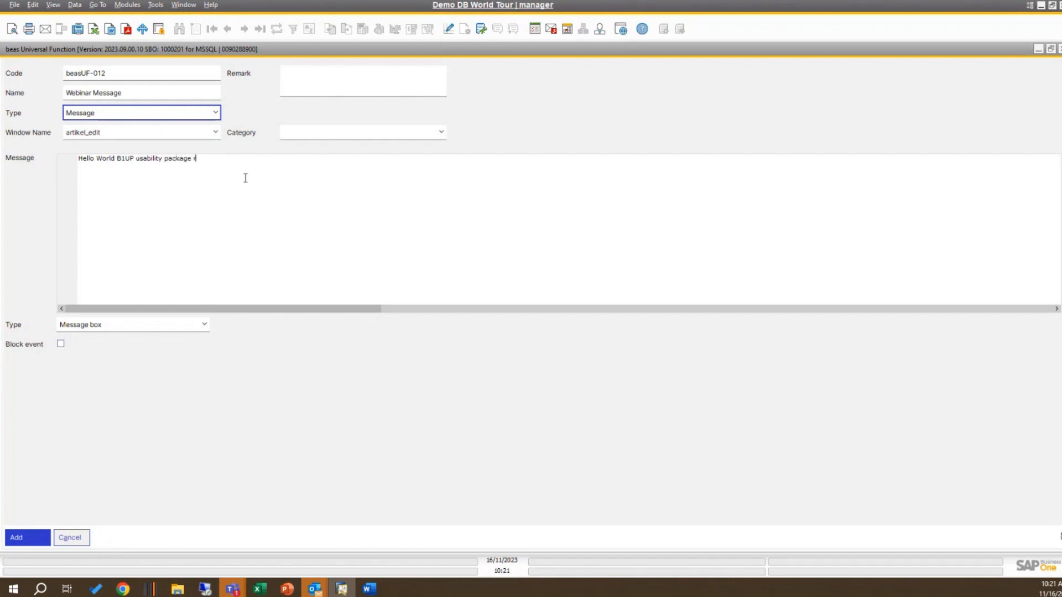
text(ocks)
Step: Review the message display types, keep Message box, then add the Webinar Message function and close its window
click(206, 324)
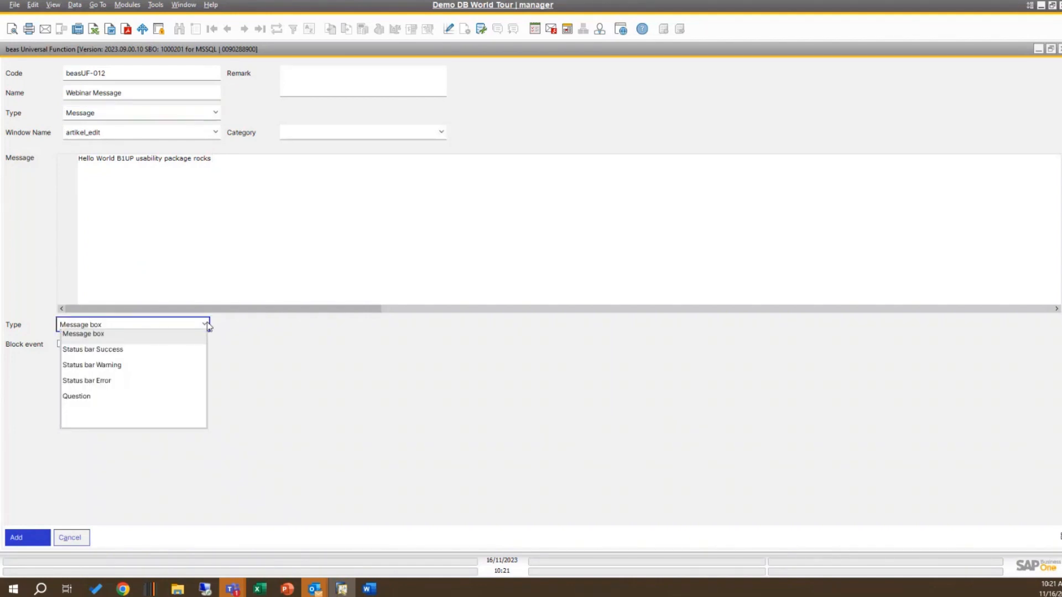
click(262, 347)
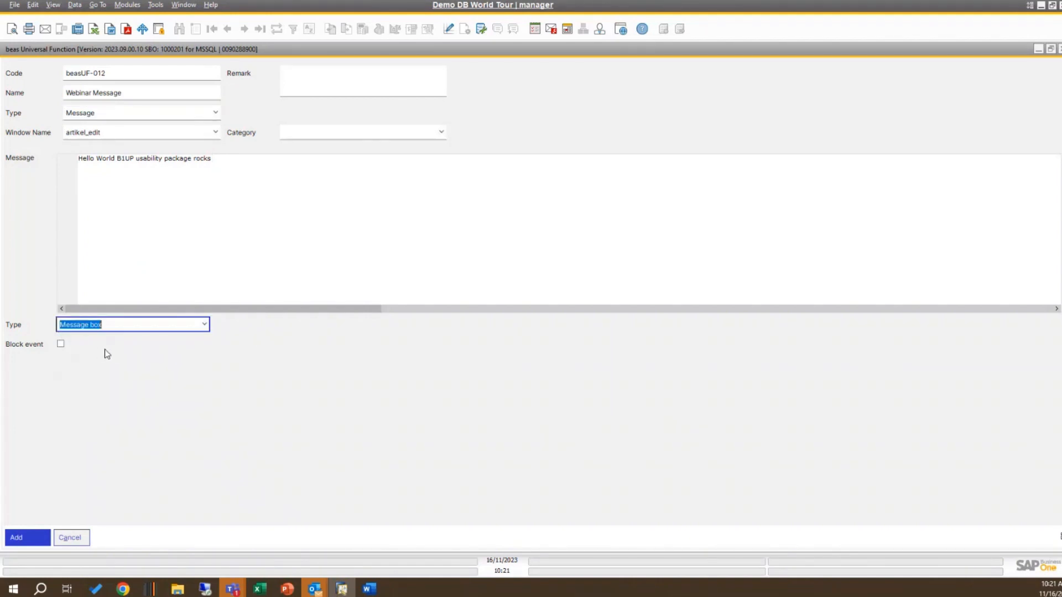
click(206, 326)
click(327, 387)
key(BackSpace)
click(206, 325)
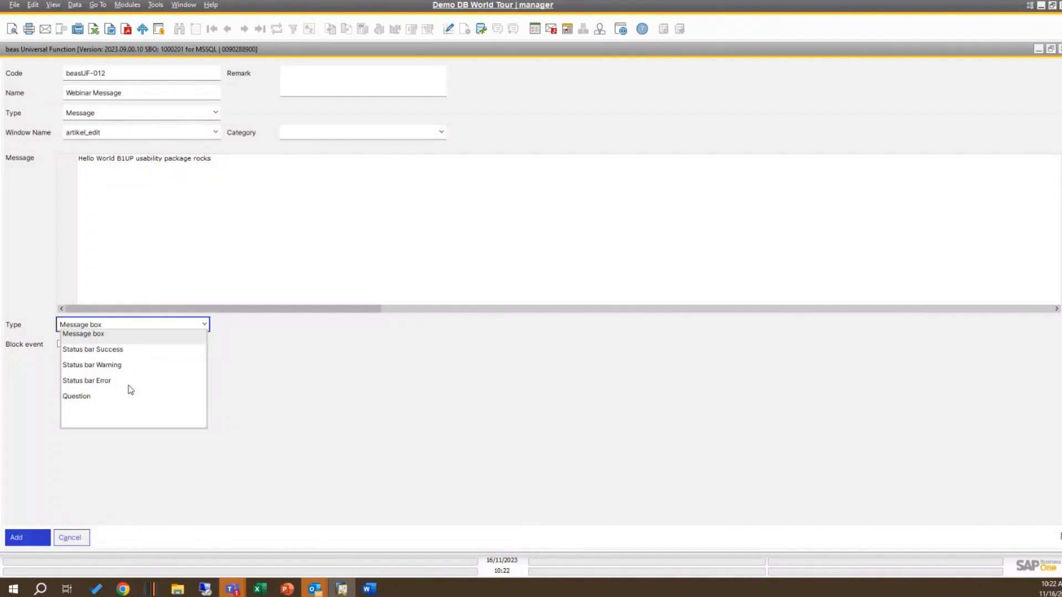
click(403, 377)
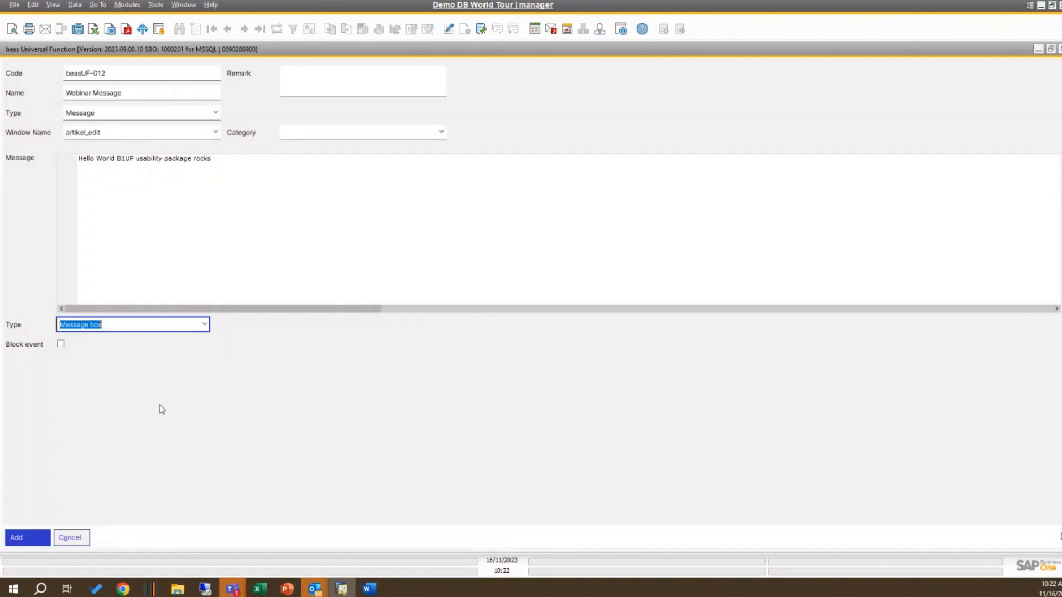
click(36, 537)
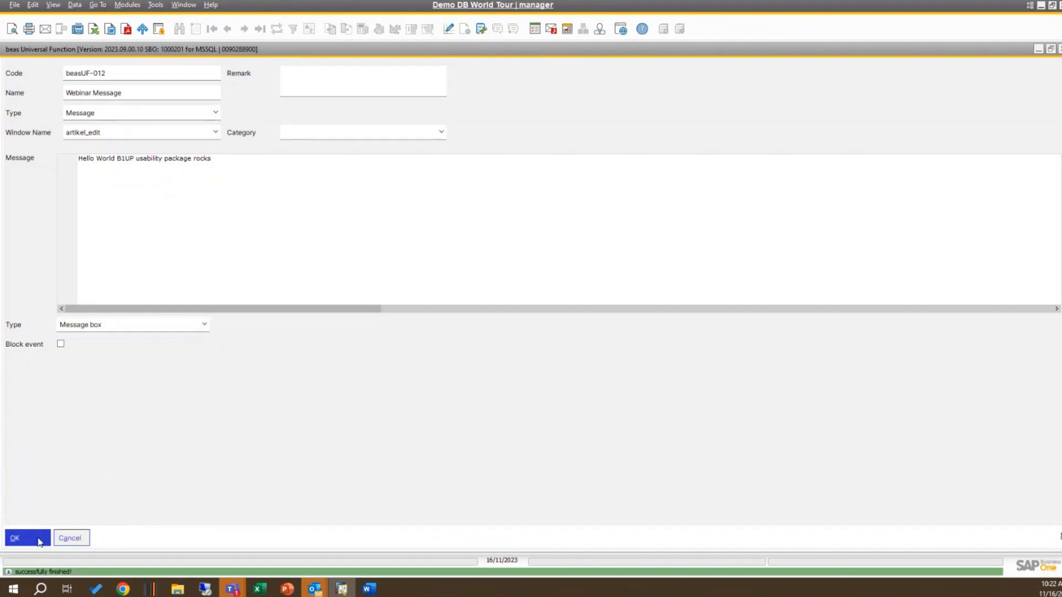
click(39, 539)
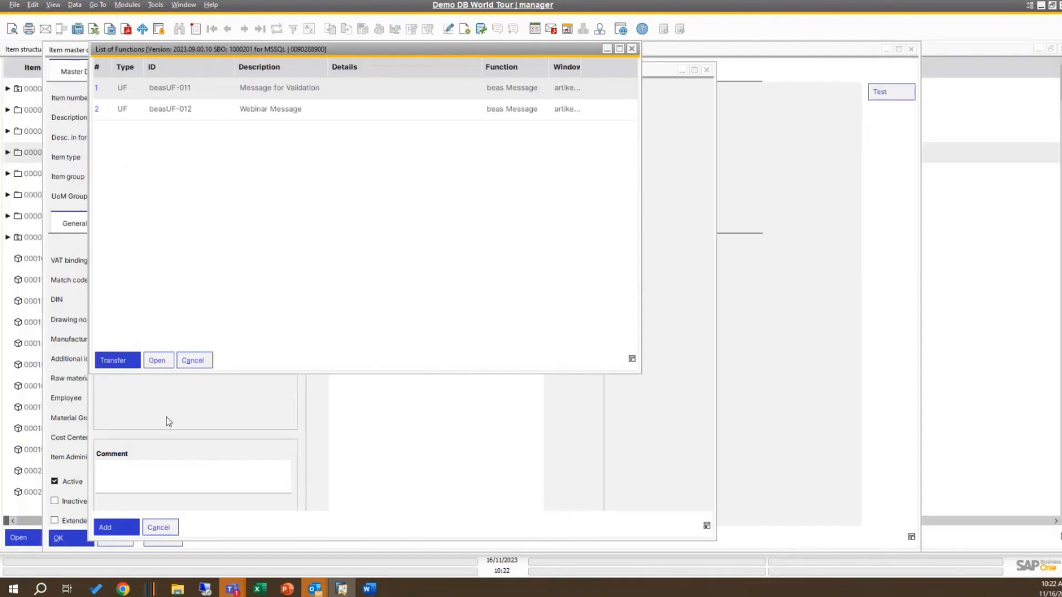
Step: Leave the list of functions without transferring another function and add the validation with beasUF-011
click(201, 364)
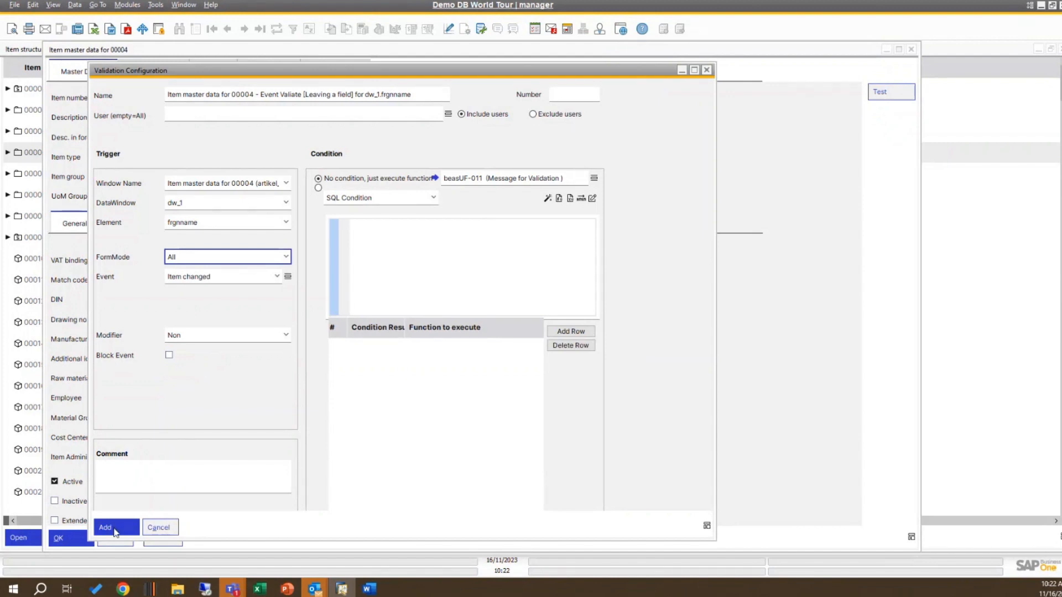
click(115, 531)
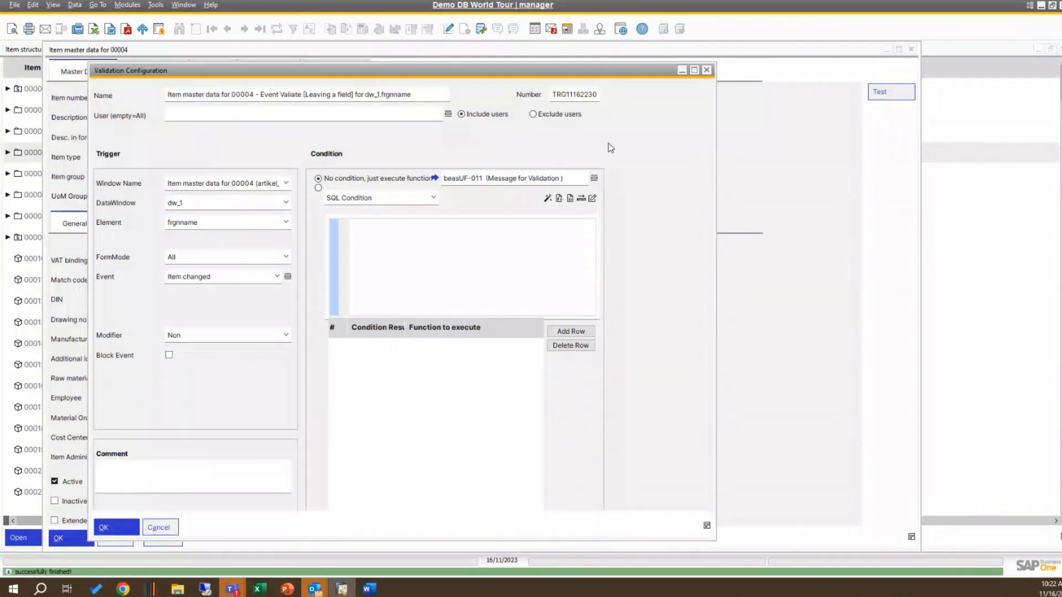
Step: Confirm the validation configuration and test it by setting the item's foreign-language description to 2345, acknowledging each message
click(127, 529)
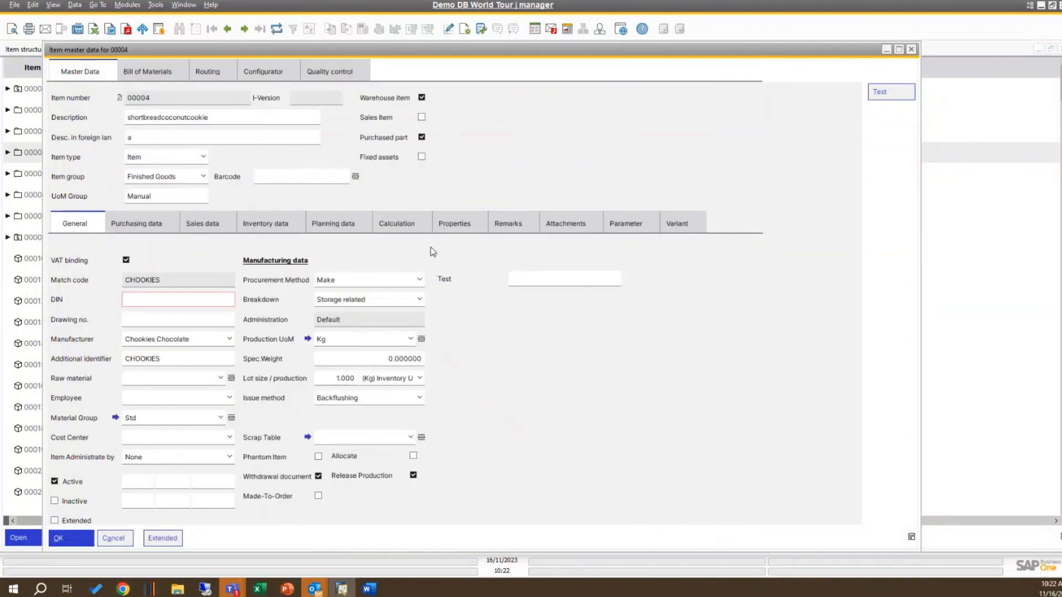
click(147, 139)
text(2345)
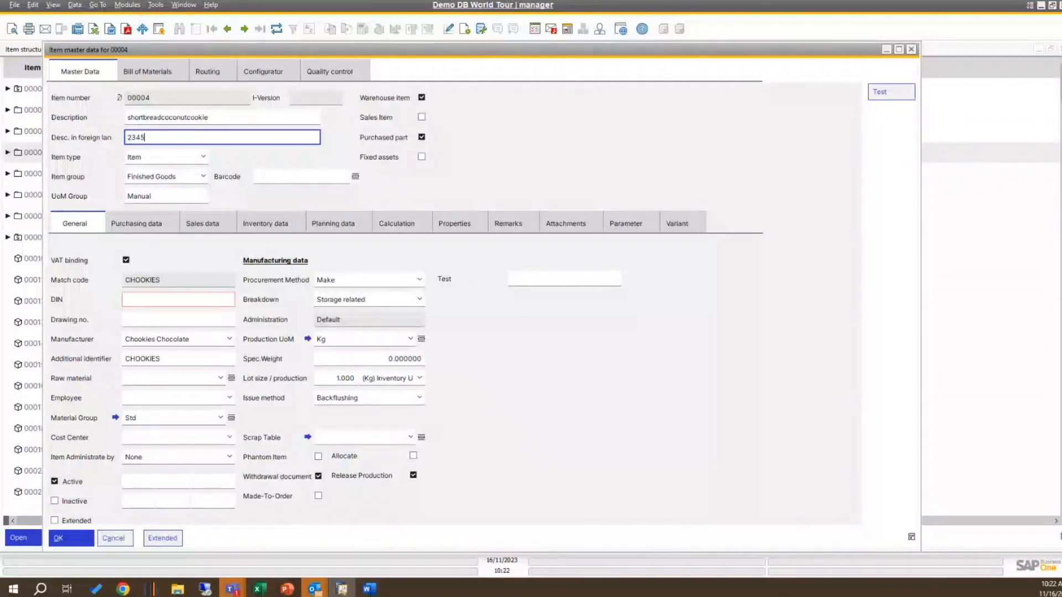
key(Tab)
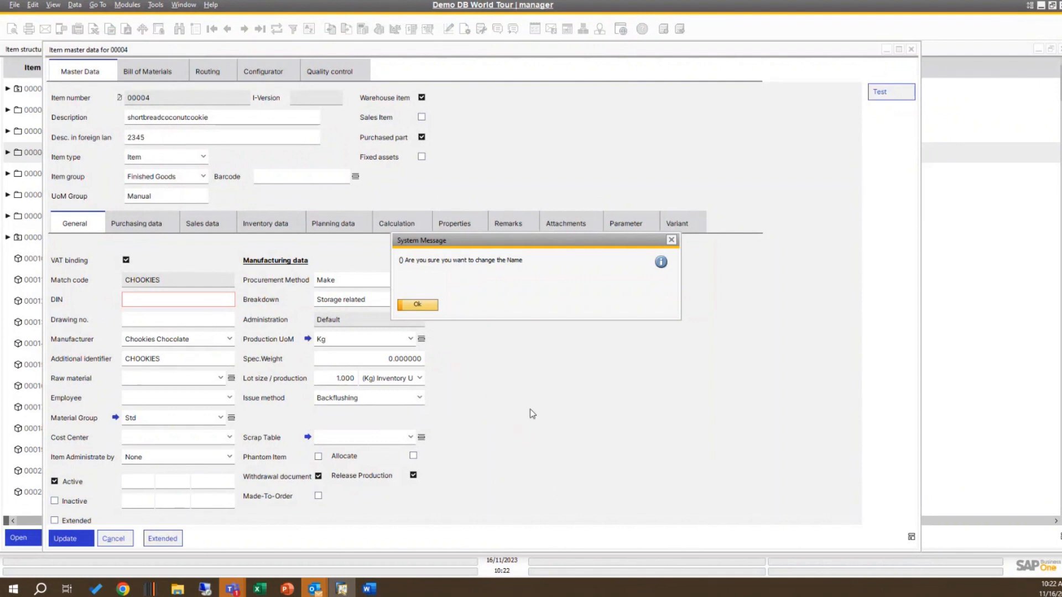
click(418, 305)
click(418, 306)
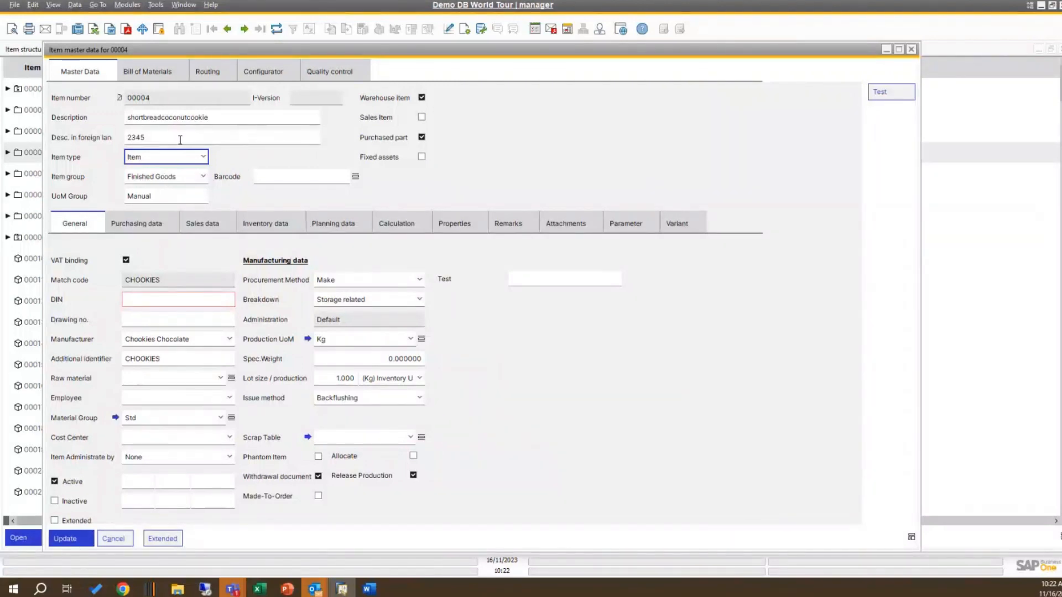
Step: Set the foreign-language description to 5 to trigger the validation again, and acknowledge each message
double_click(181, 140)
text(5)
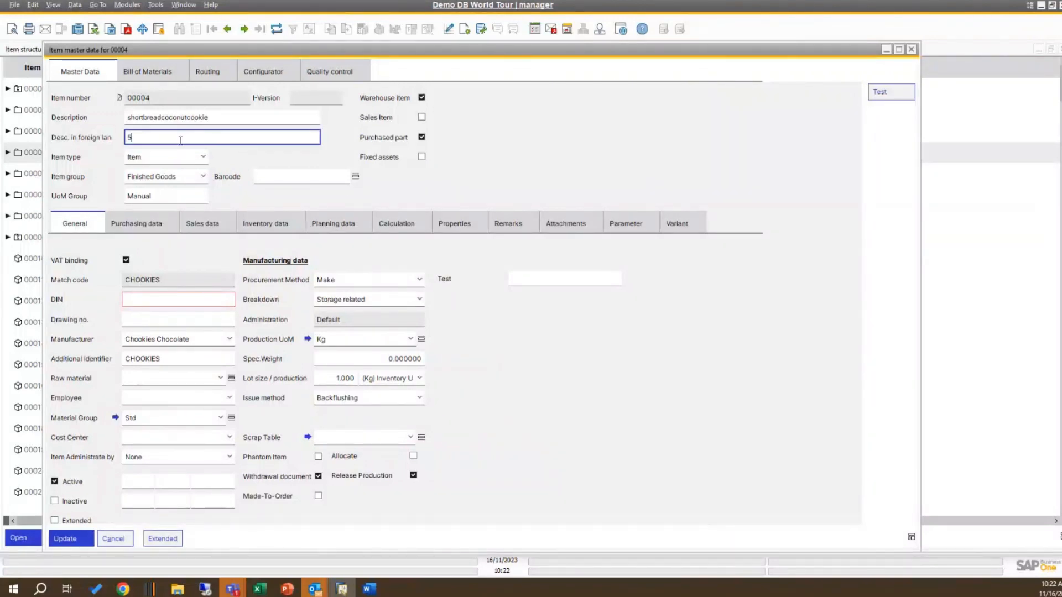
key(Tab)
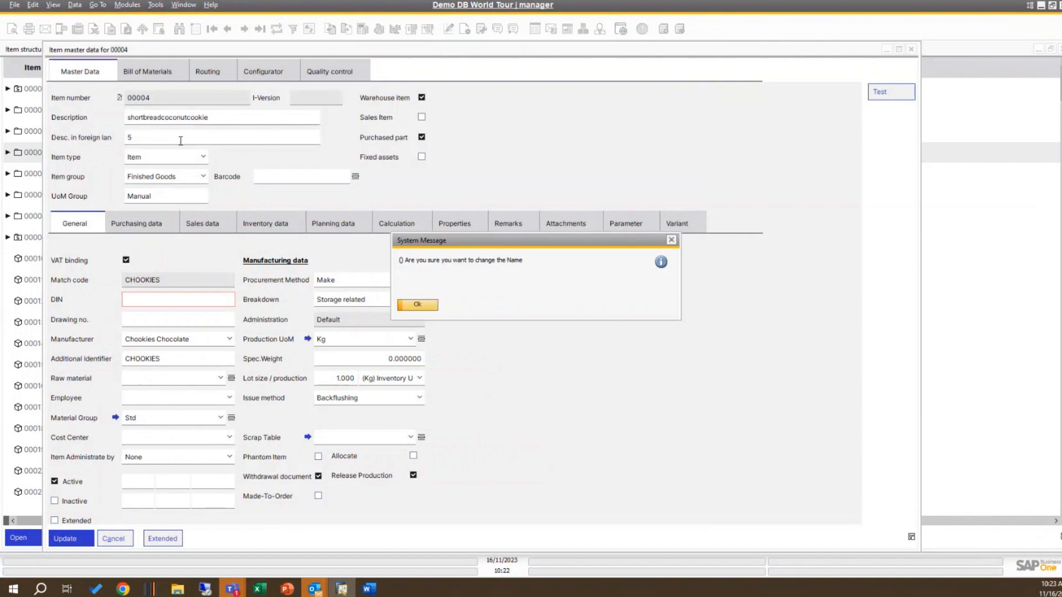
click(423, 306)
click(423, 307)
click(421, 305)
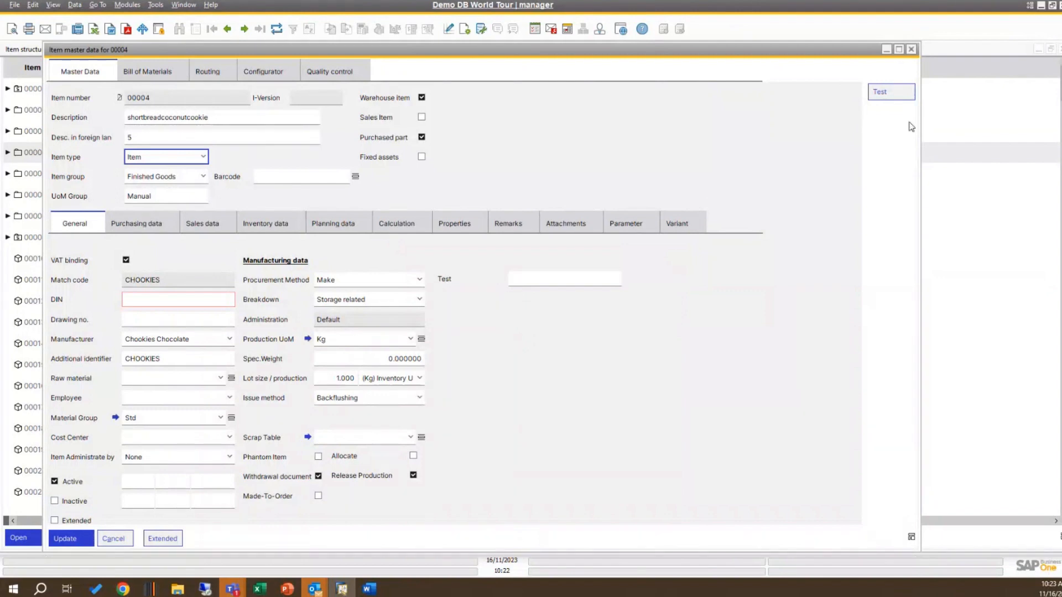
Step: From the Beas Usability Extension Overview, open the row 5 validation, transfer the Webinar Message function (beasUF-012) to it and close its configuration
right_click(647, 73)
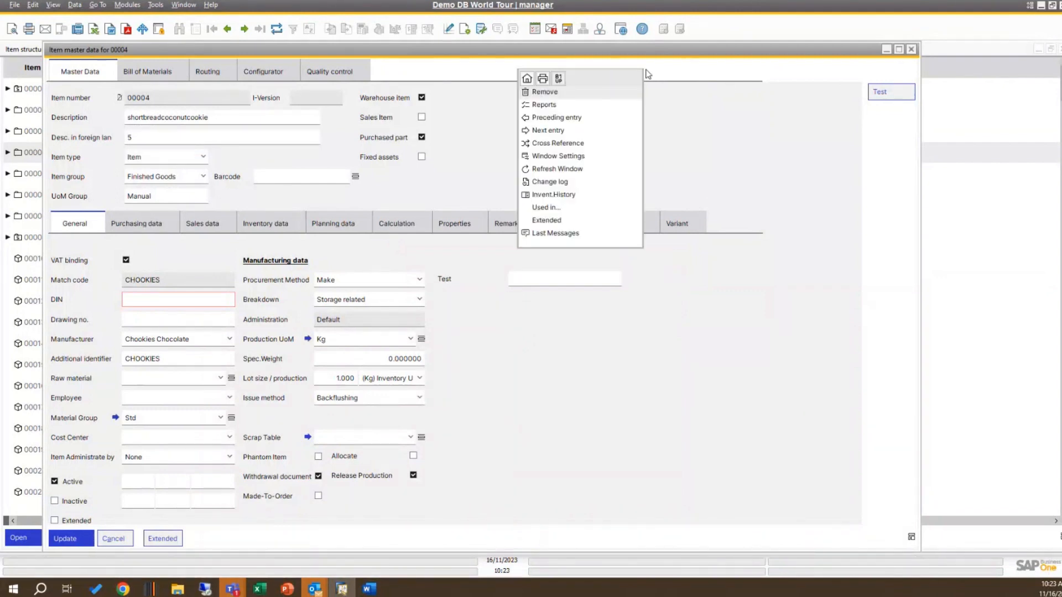
click(559, 79)
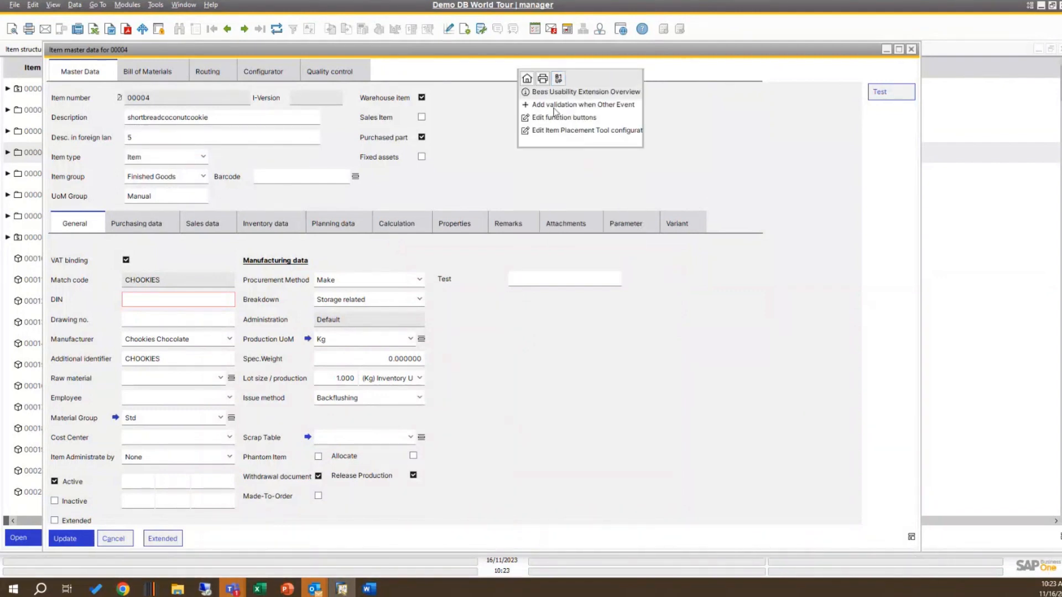
click(583, 93)
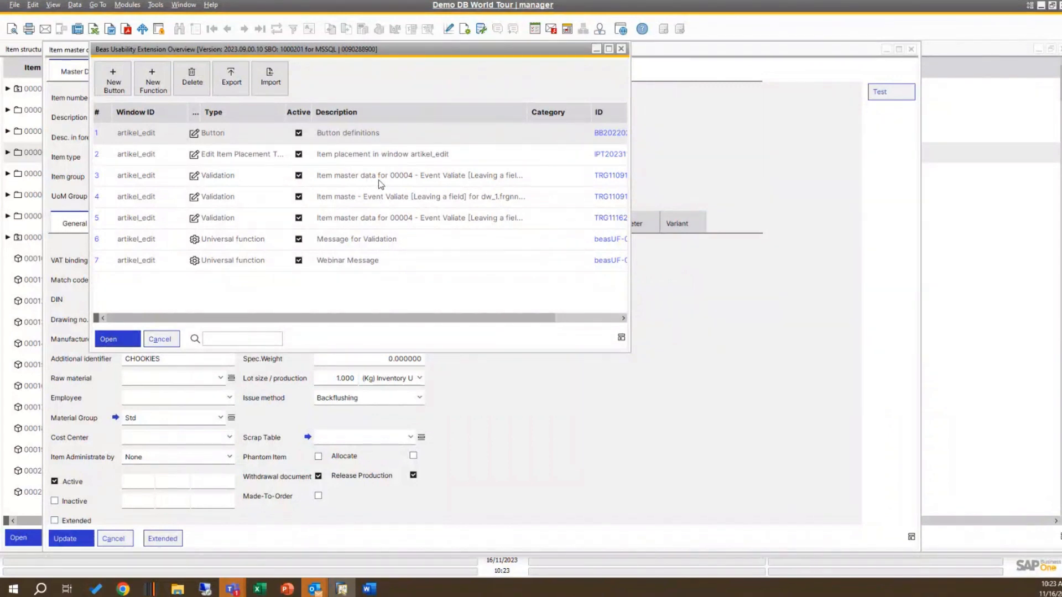
click(394, 223)
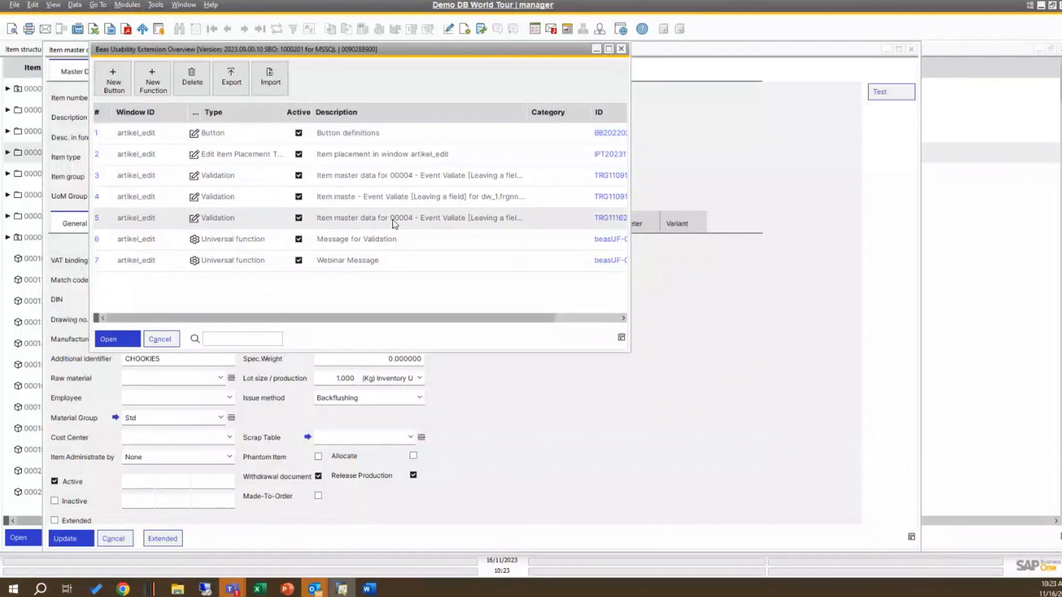
double_click(395, 218)
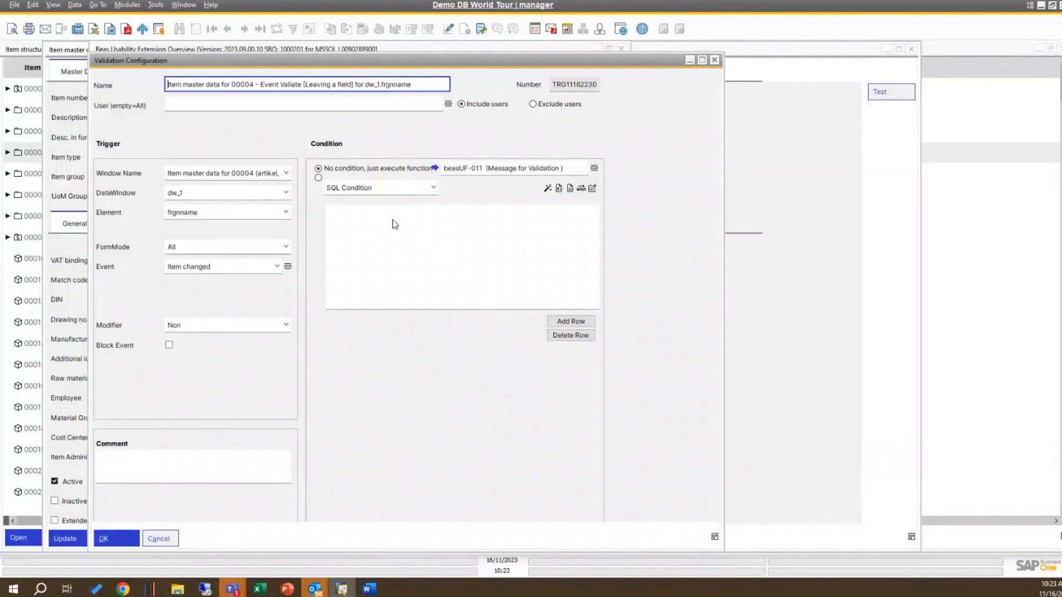
click(594, 167)
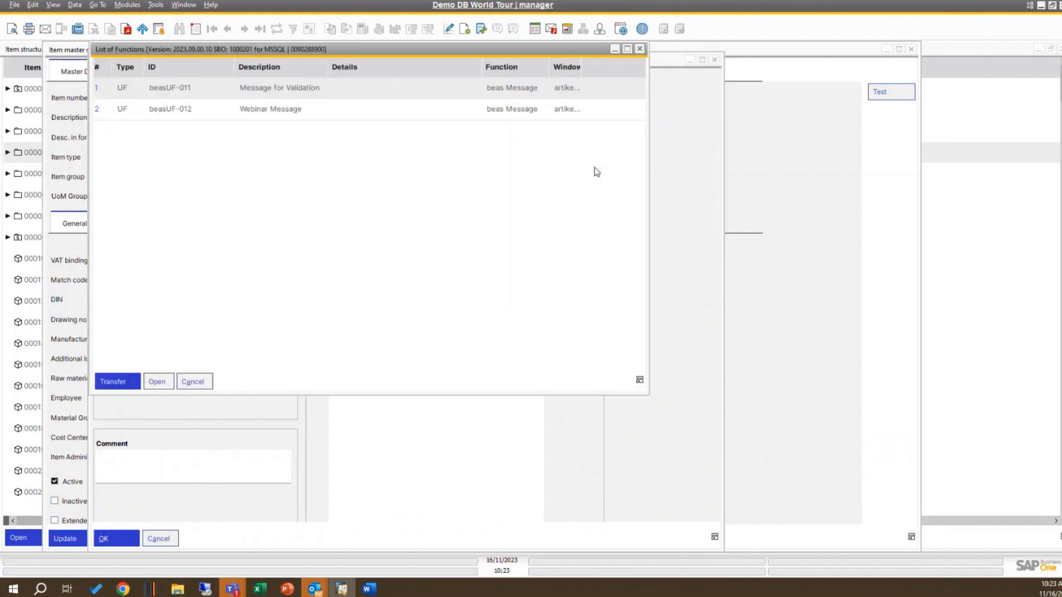
click(266, 110)
key(Return)
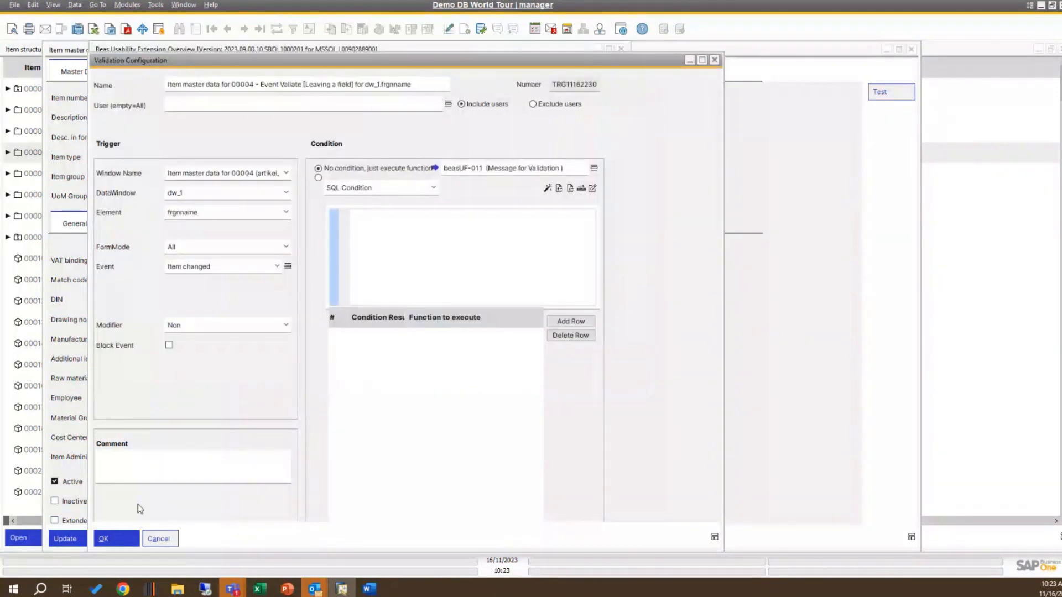
click(115, 540)
click(714, 60)
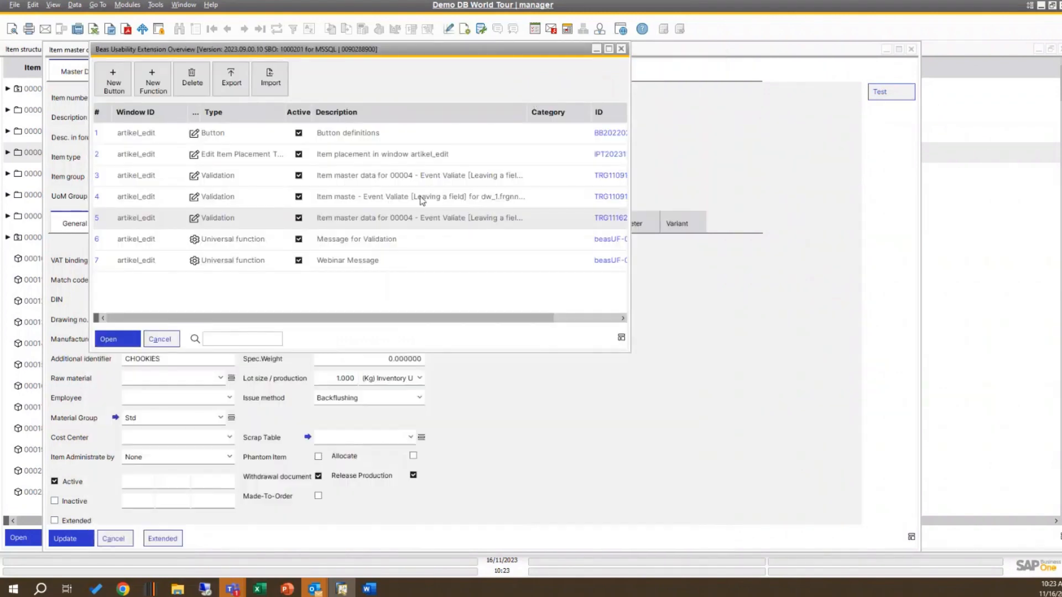
Step: Test the validation by setting the foreign-language description to "ert", acknowledge the messages, try to update the item and cancel its changes
click(169, 341)
double_click(154, 140)
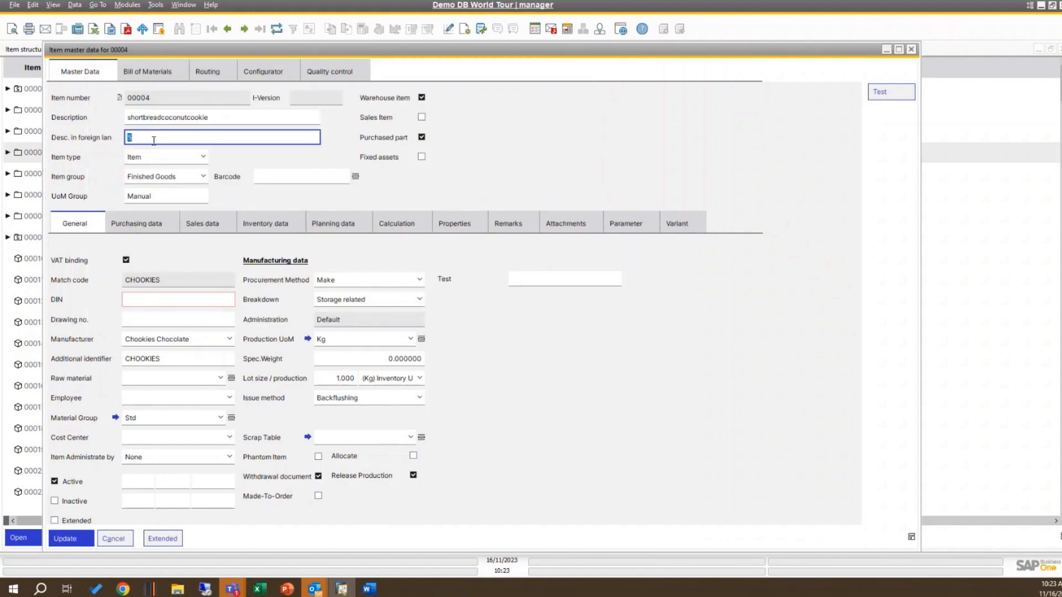
text(ert)
key(Tab)
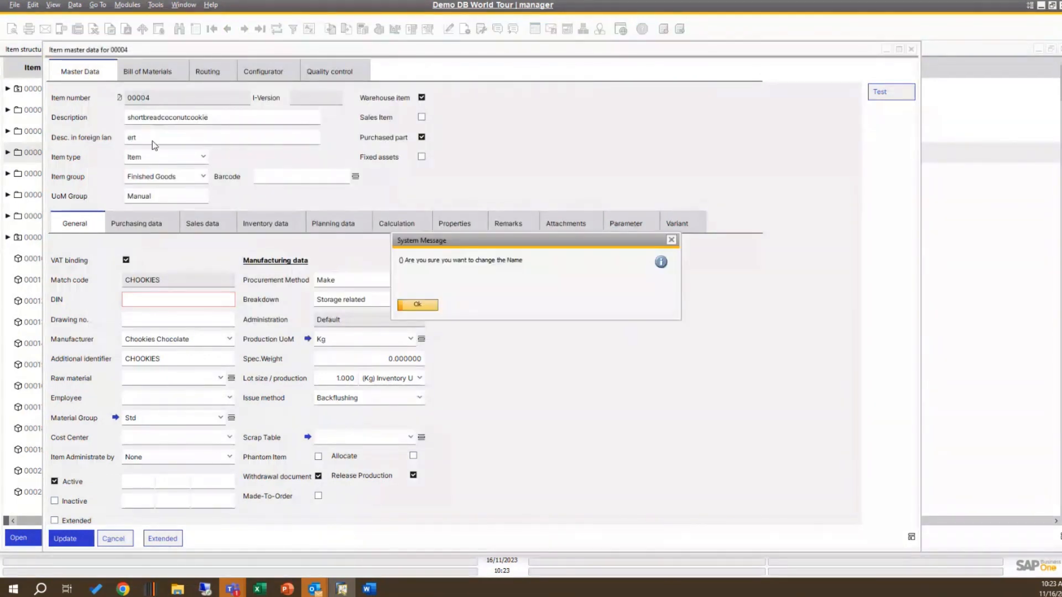
click(418, 304)
click(673, 241)
click(673, 242)
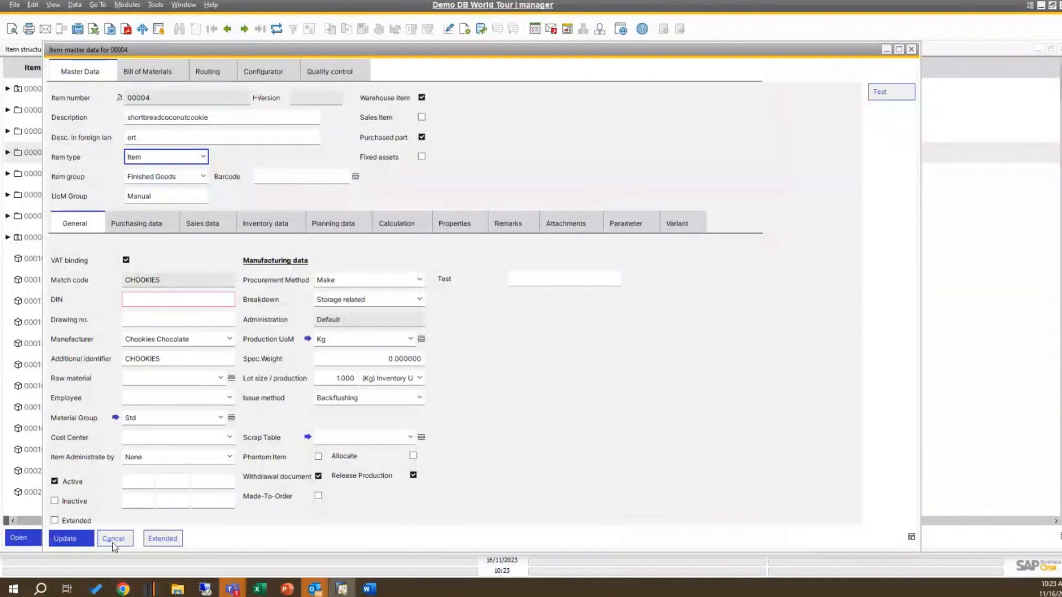
click(79, 542)
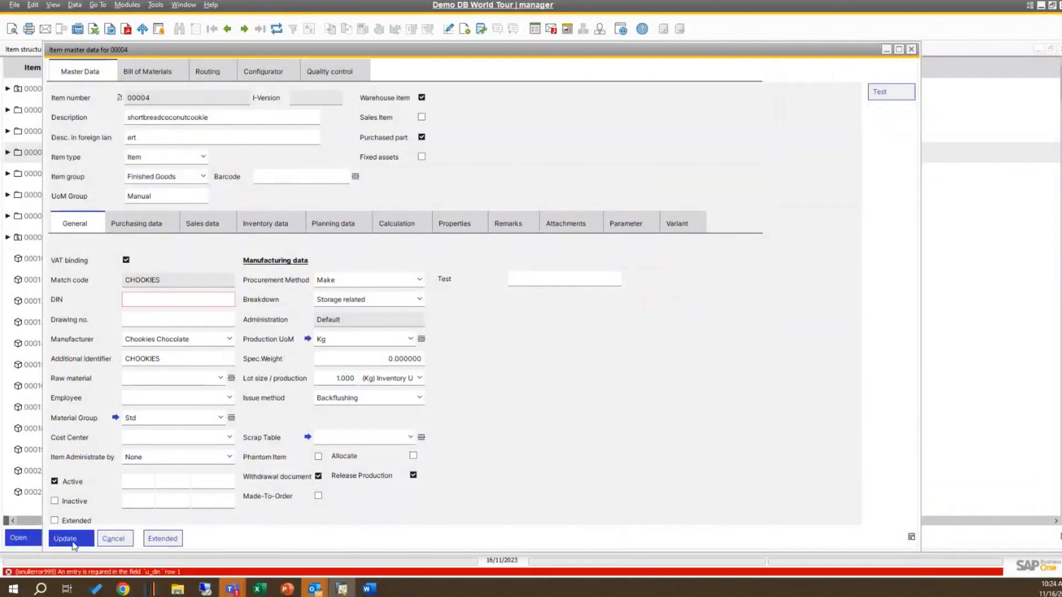
click(115, 543)
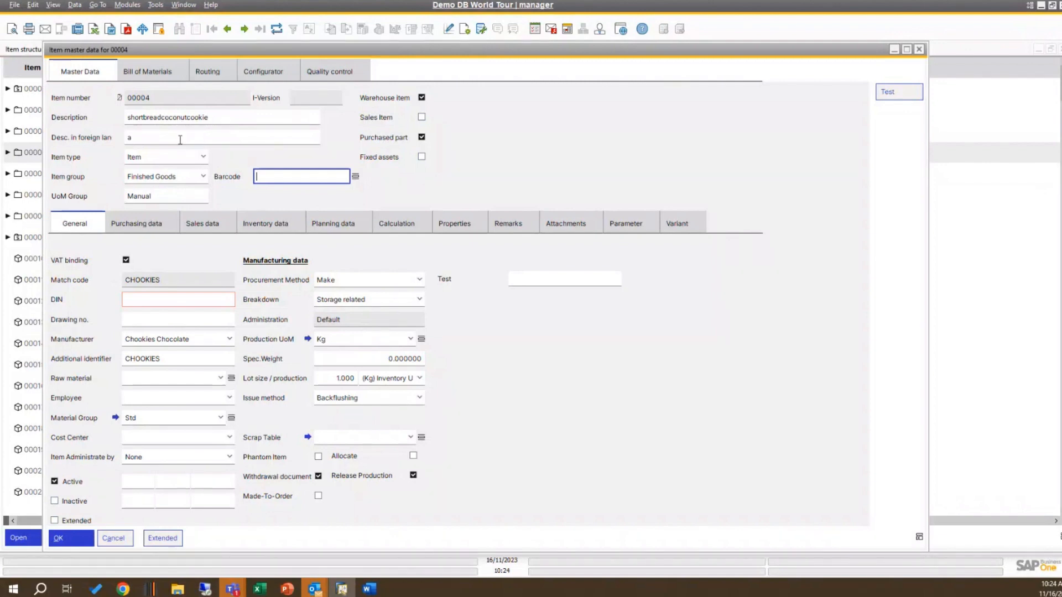
Step: Set the foreign-language description in the reopened item to "rty" and acknowledge each validation message
click(179, 139)
text(rty)
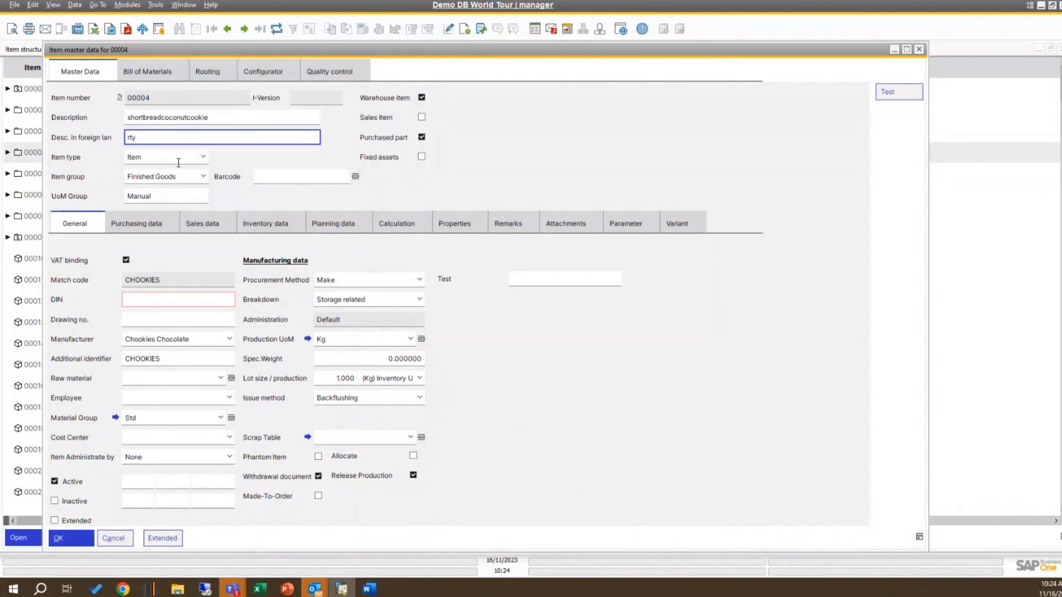
click(178, 163)
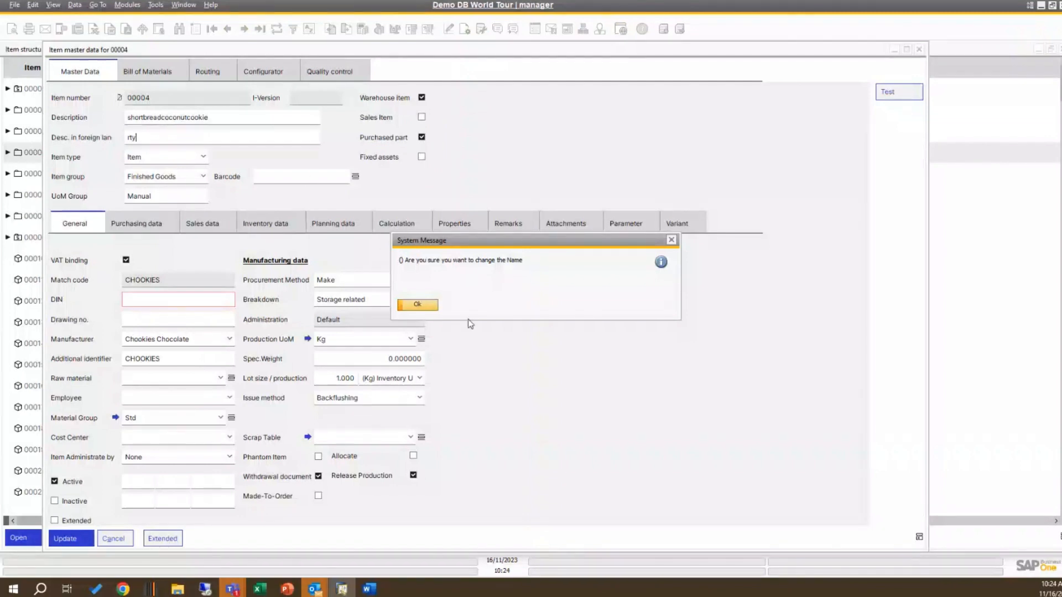
click(430, 306)
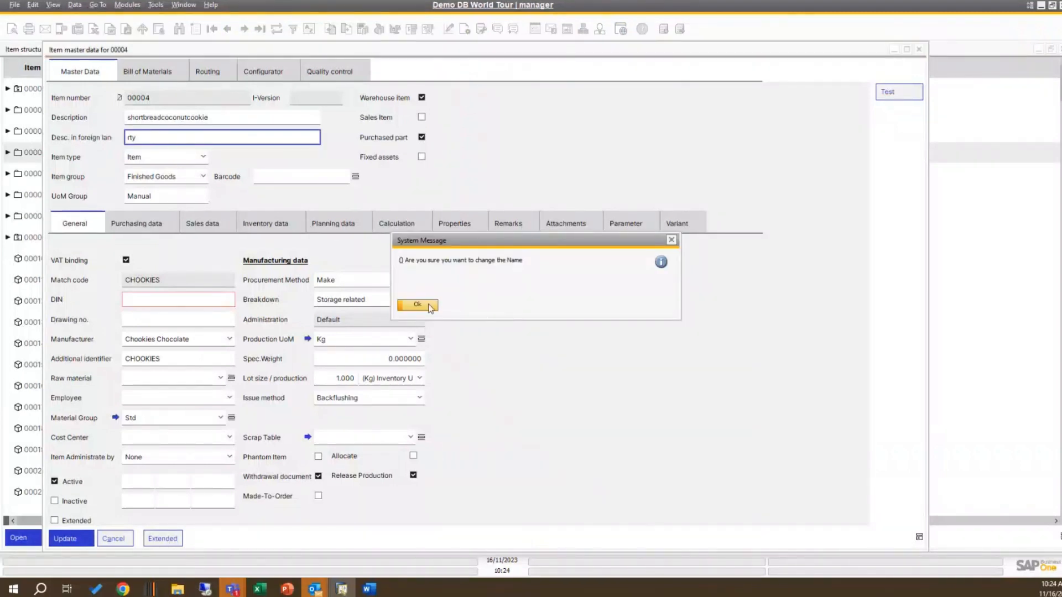
click(432, 308)
click(422, 308)
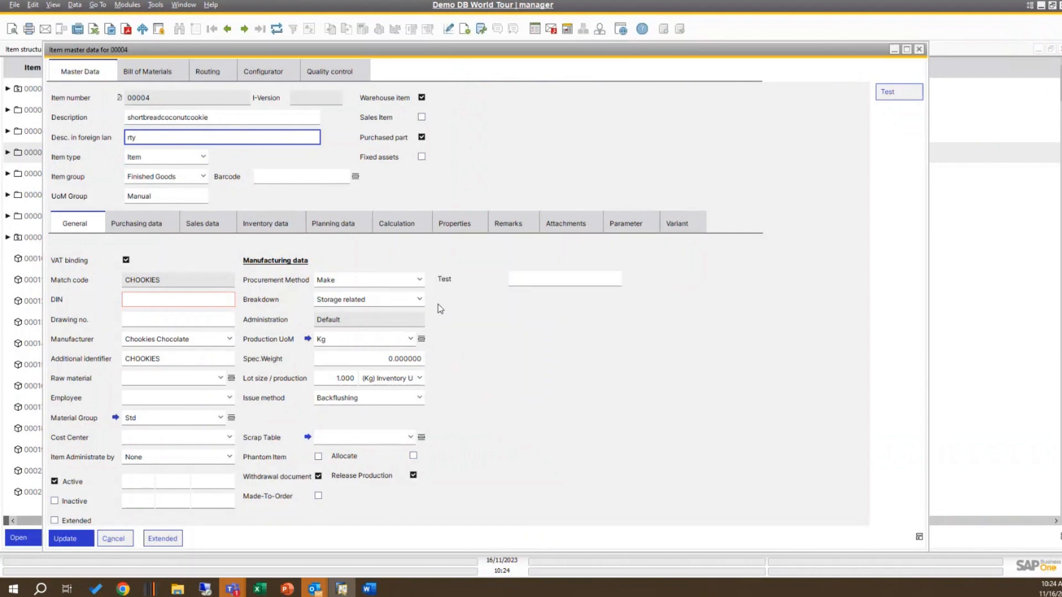
key(Tab)
click(149, 138)
right_click(542, 73)
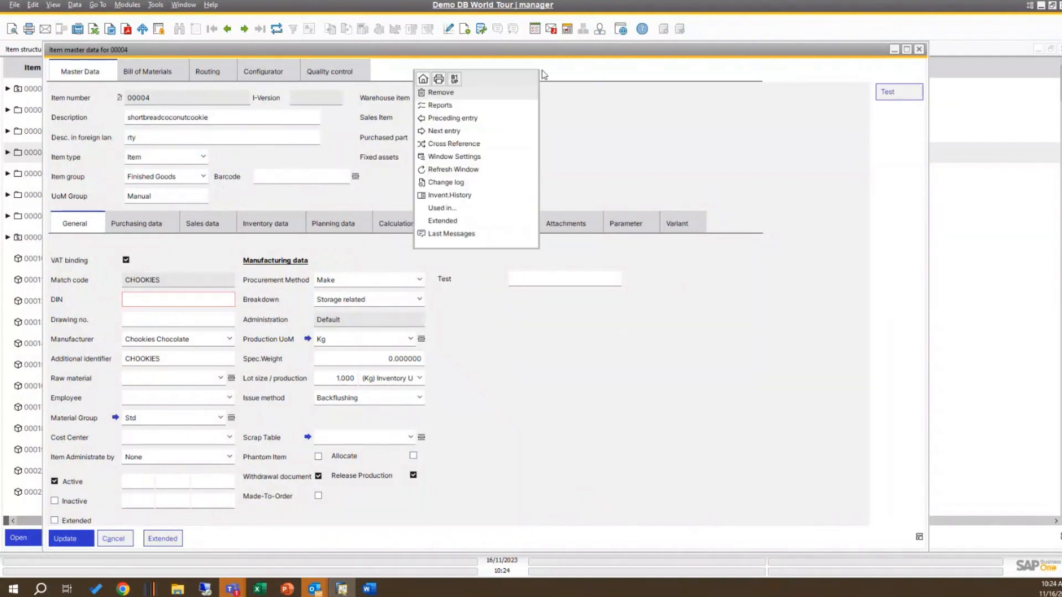
click(454, 79)
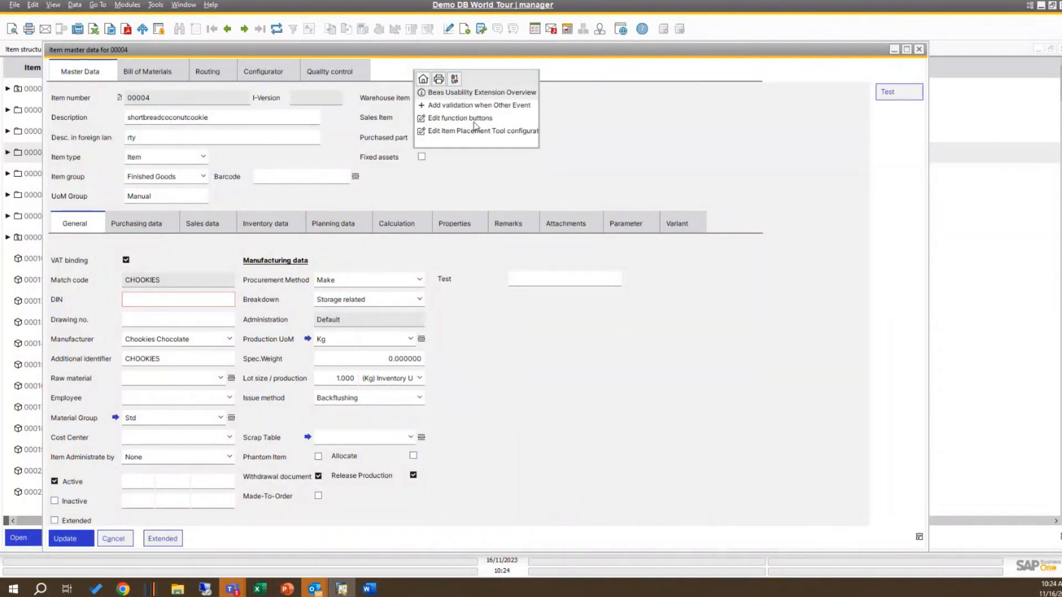
click(479, 105)
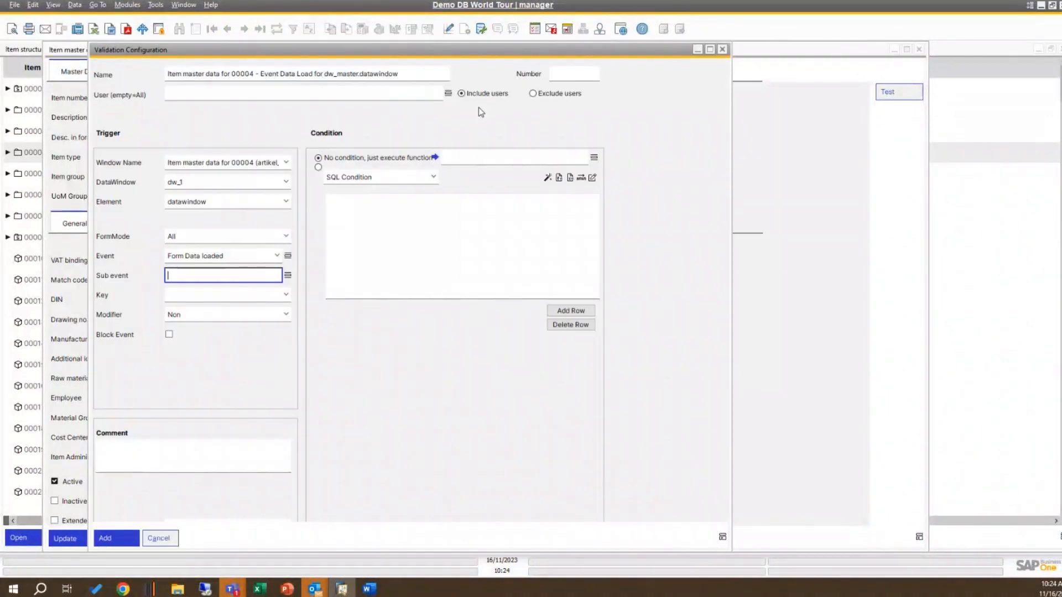
click(722, 49)
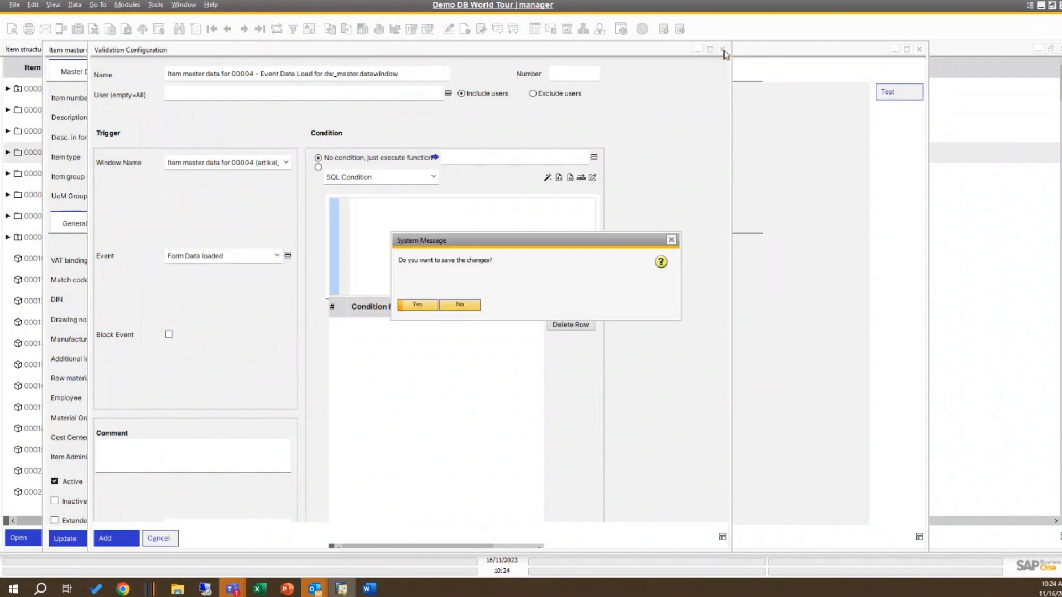
click(459, 307)
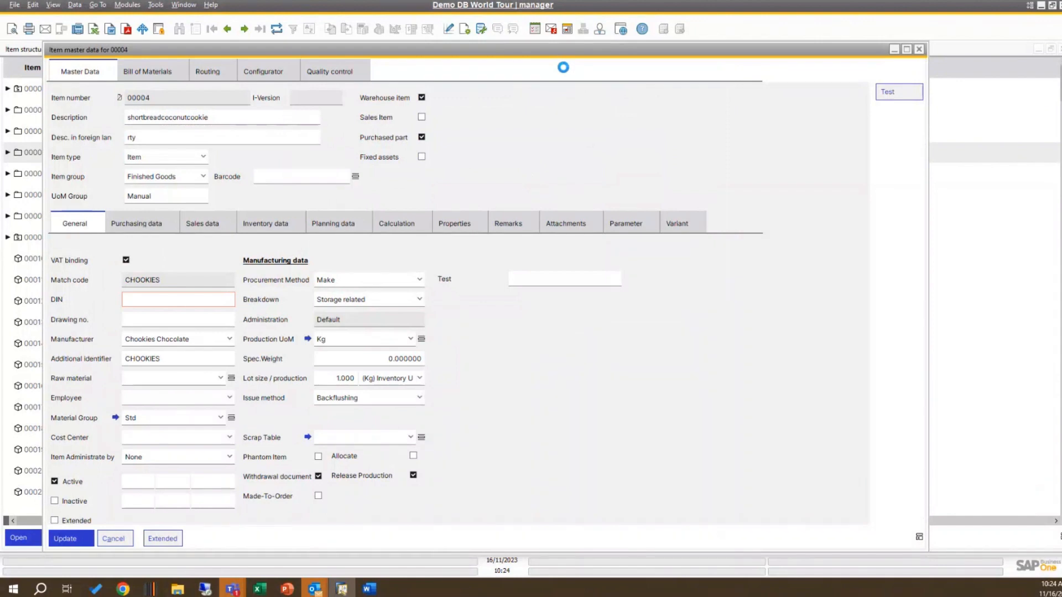
Step: Delete the row 3 validation from the Beas Usability Extension Overview and confirm the deletion
right_click(549, 79)
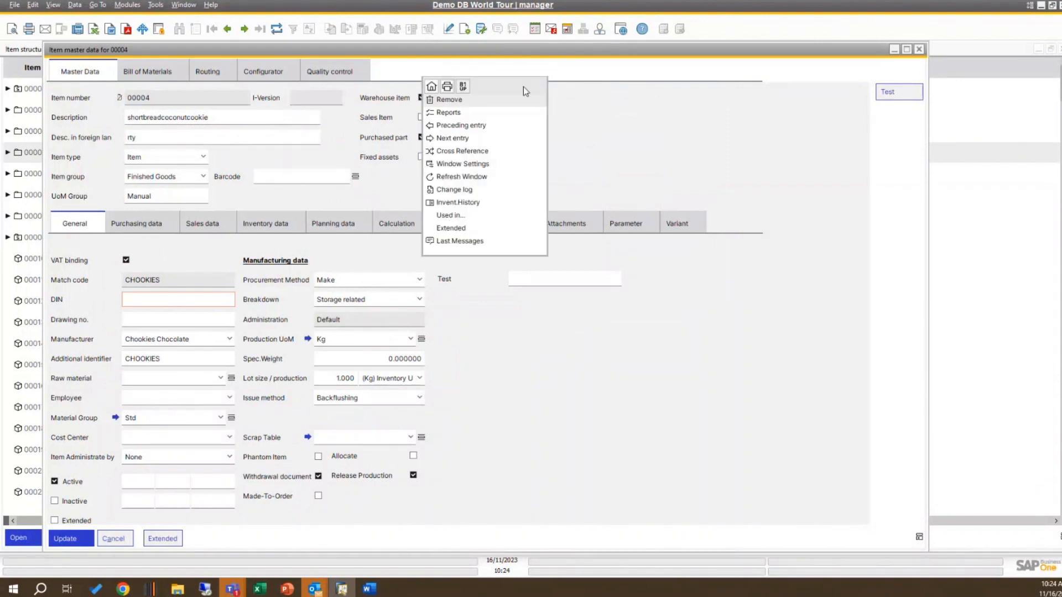
click(467, 87)
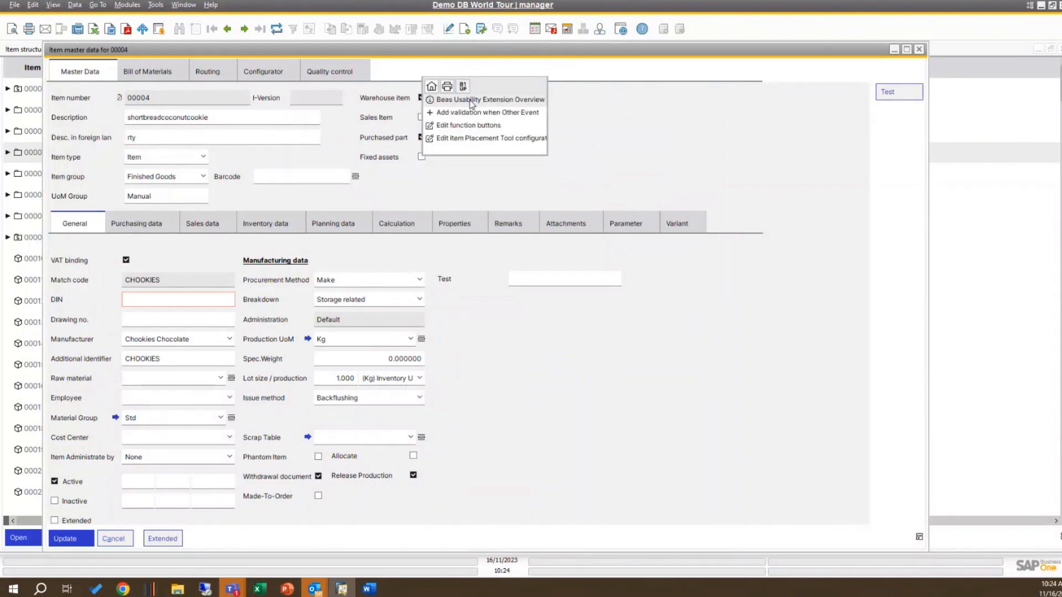
click(471, 100)
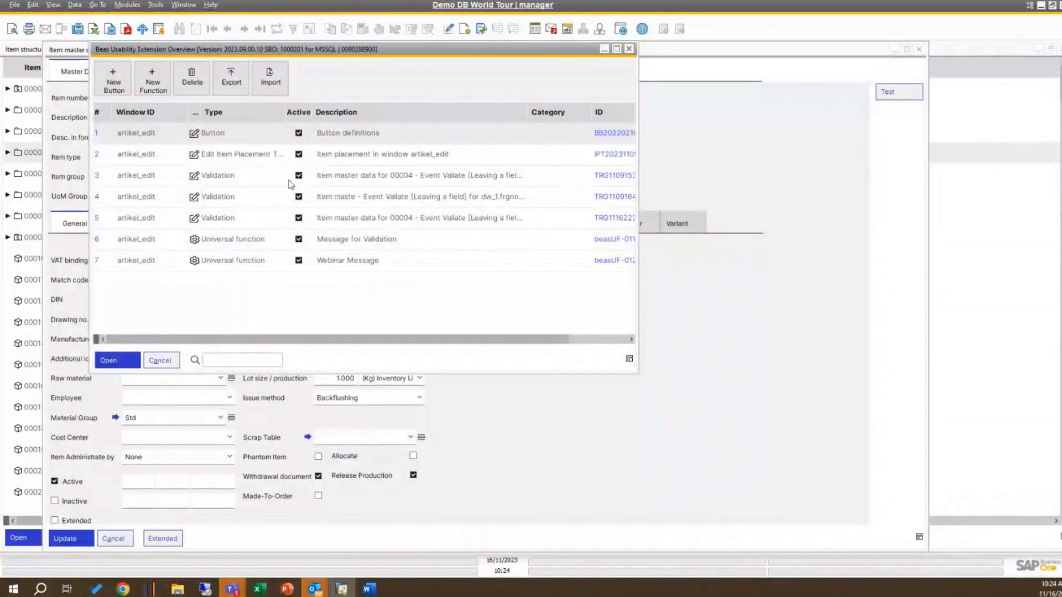
click(169, 183)
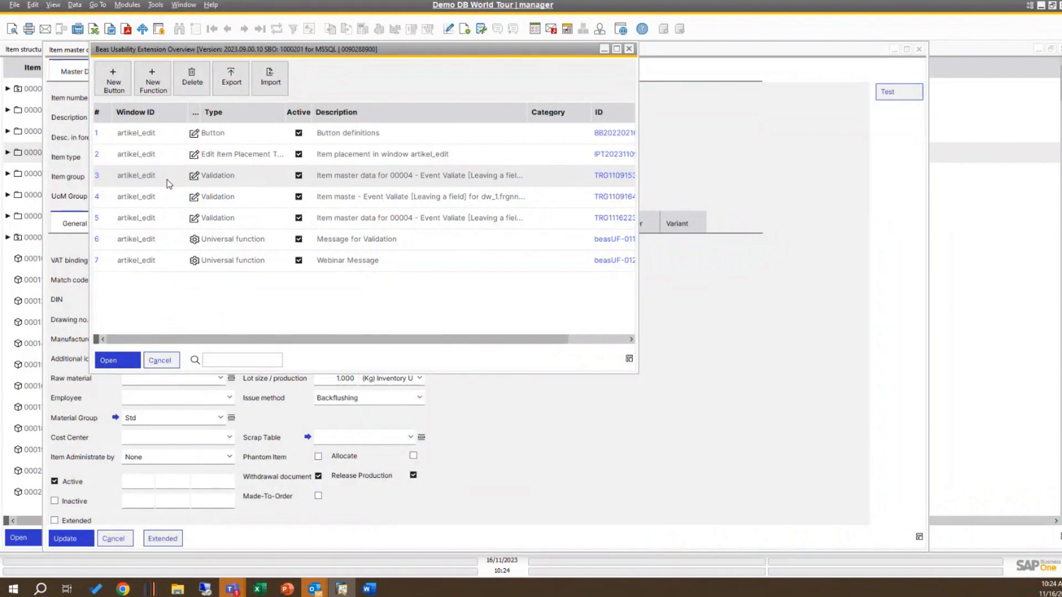
click(197, 78)
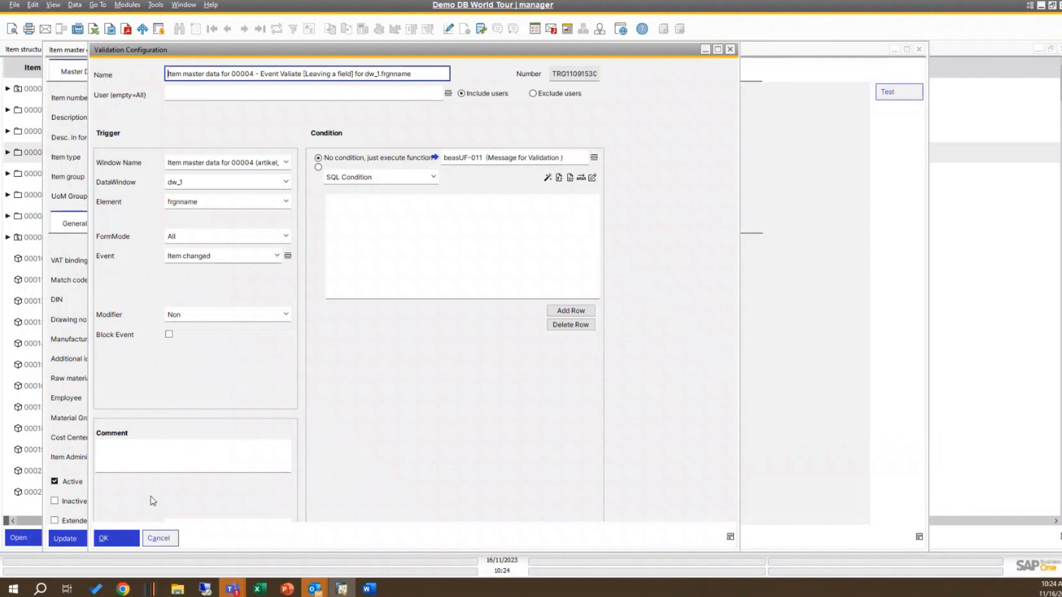
click(423, 307)
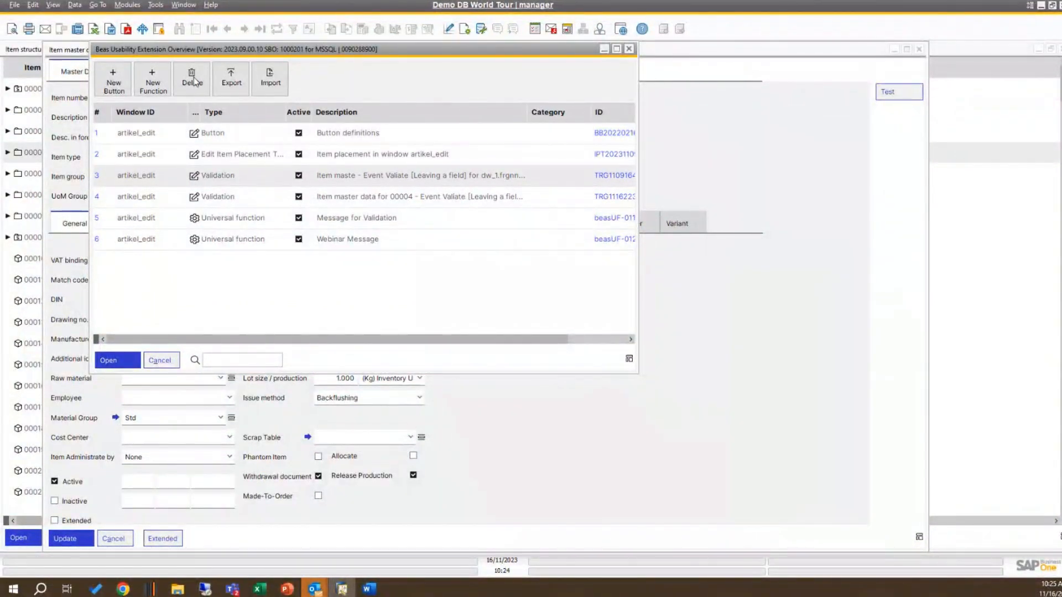
Step: Open the row 3 validation that uses beasUF-011, confirm its deletion and close the Beas Usability Extension Overview
double_click(275, 182)
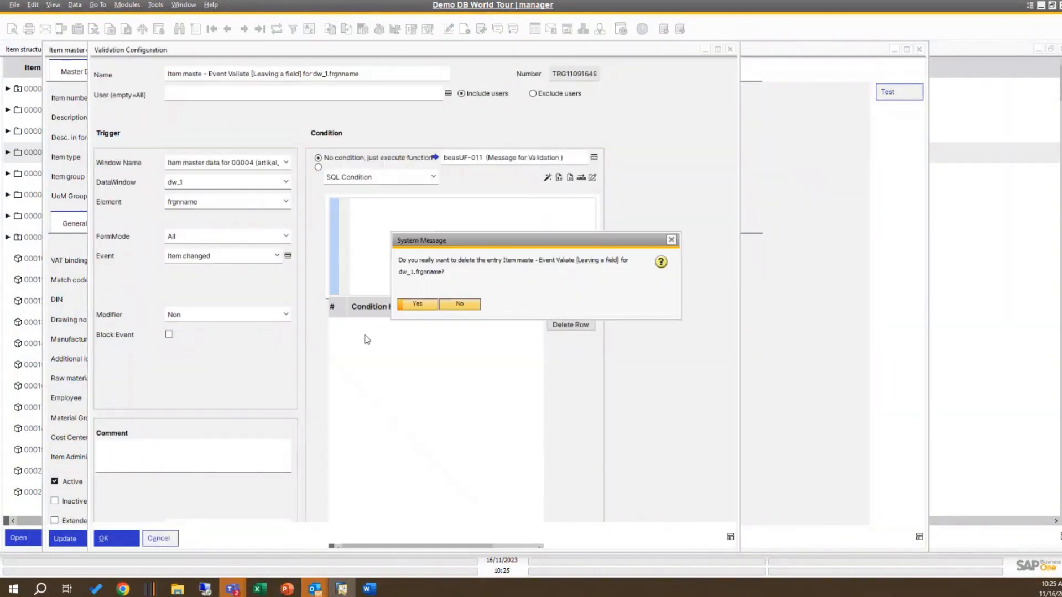
click(417, 304)
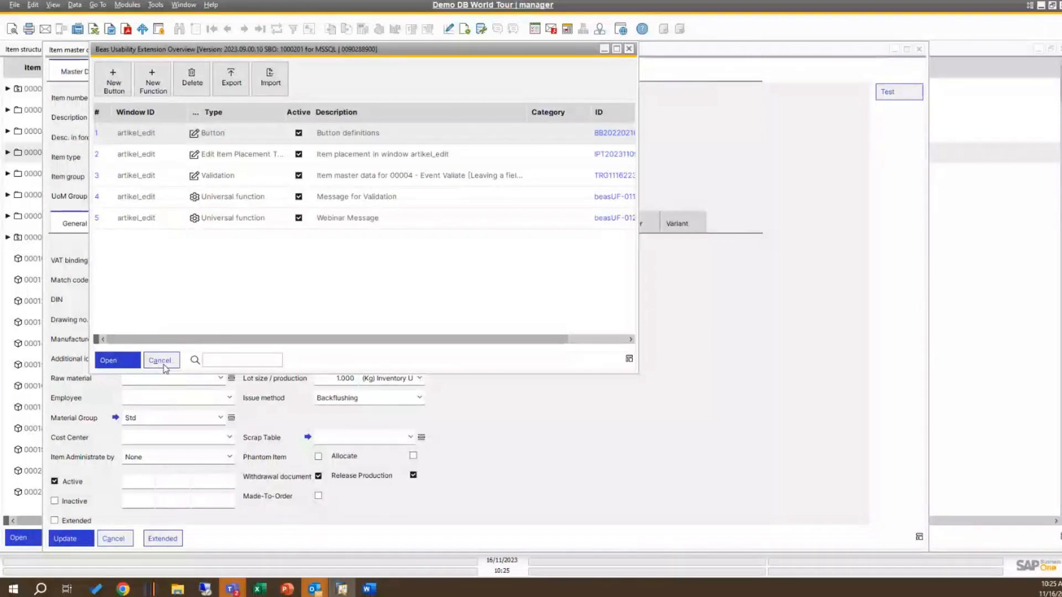
click(163, 365)
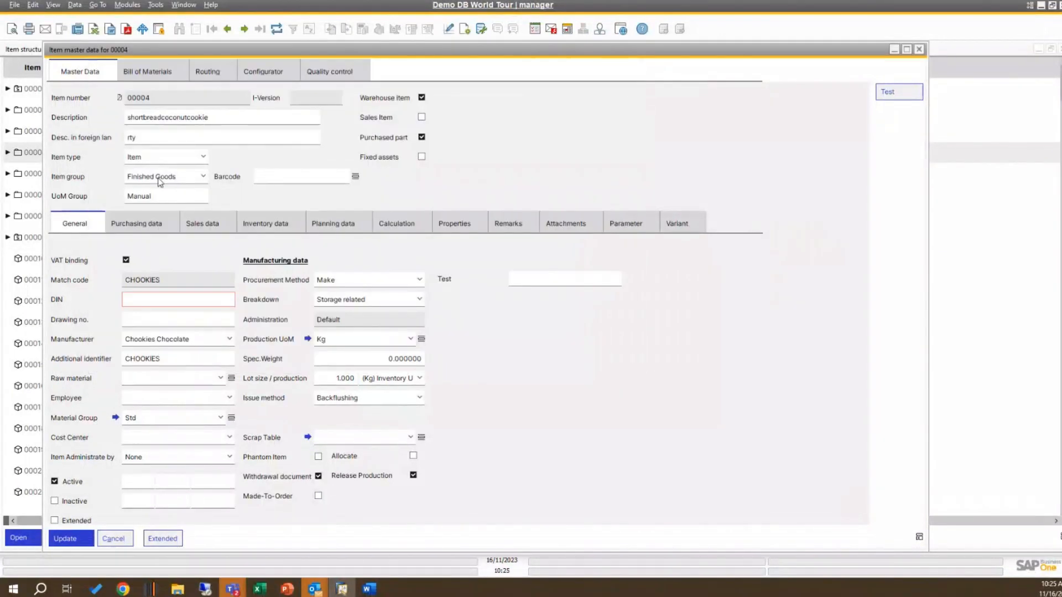
Step: Test the remaining validation by setting the item's foreign-language description to "rty44" and acknowledge the message
double_click(139, 138)
click(141, 139)
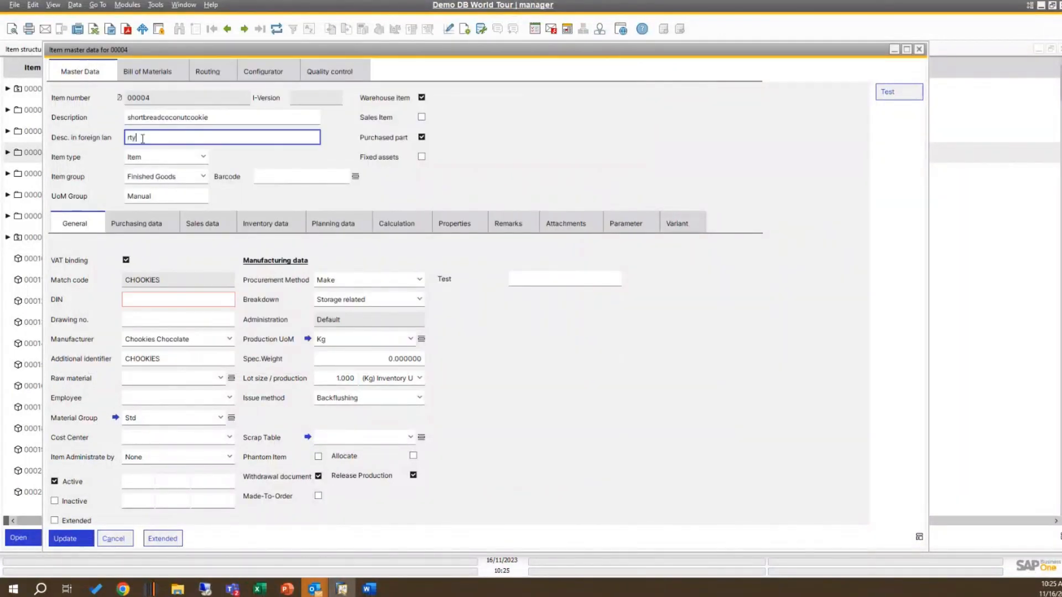
text(44)
key(Tab)
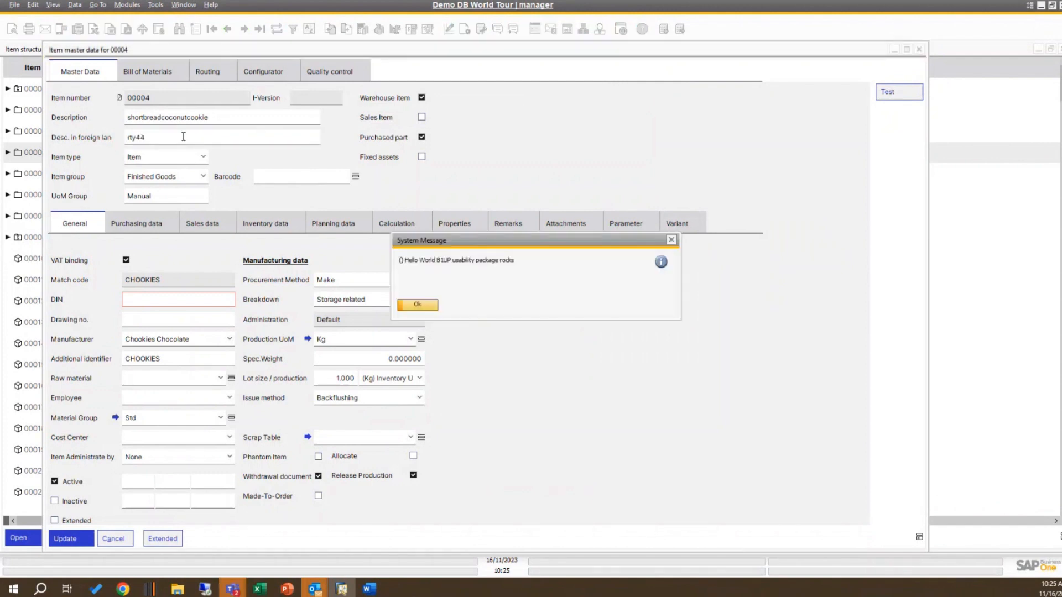
key(Return)
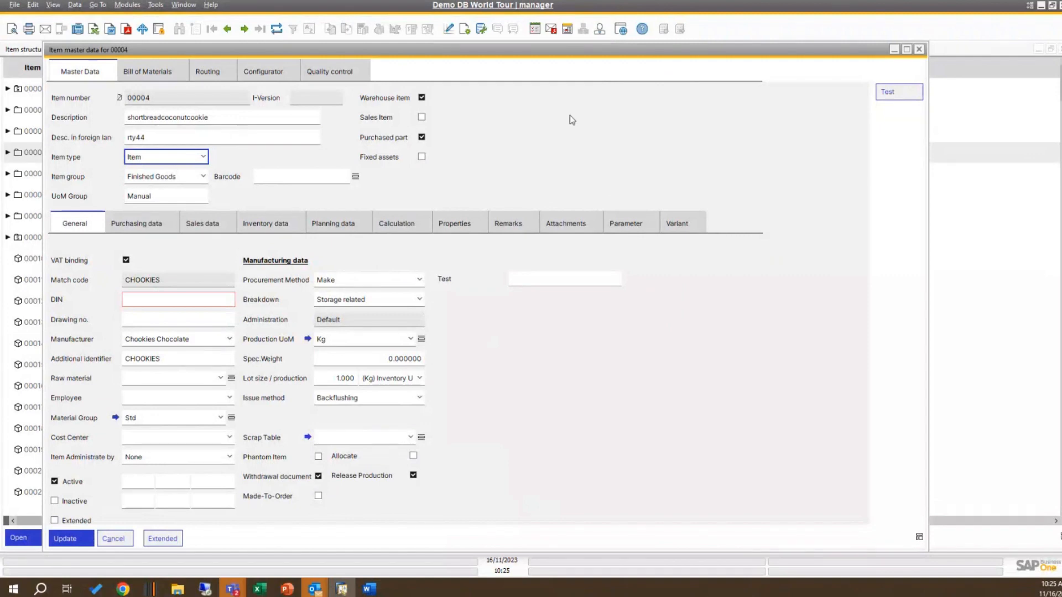
Step: Reopen the Beas Usability Extension Overview, open the row 3 validation and open its linked Webinar Message function (beasUF-012)
right_click(491, 74)
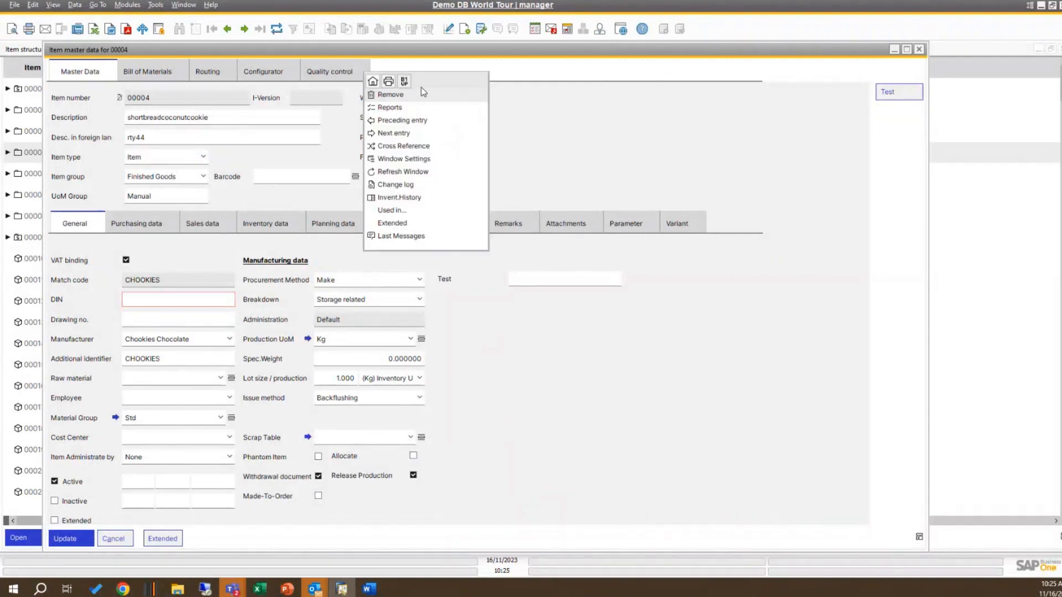
click(404, 81)
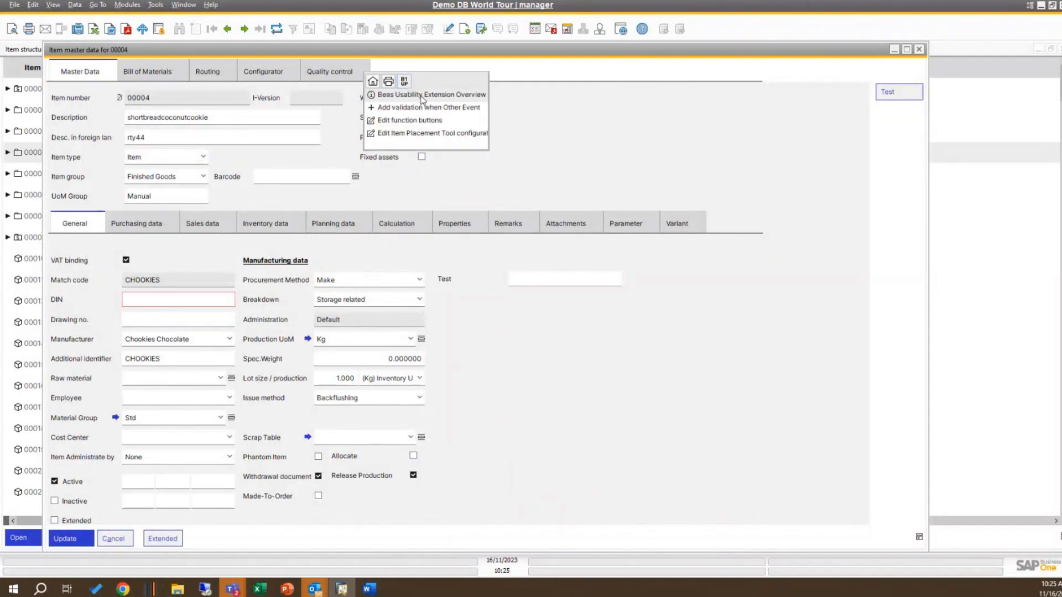
click(421, 96)
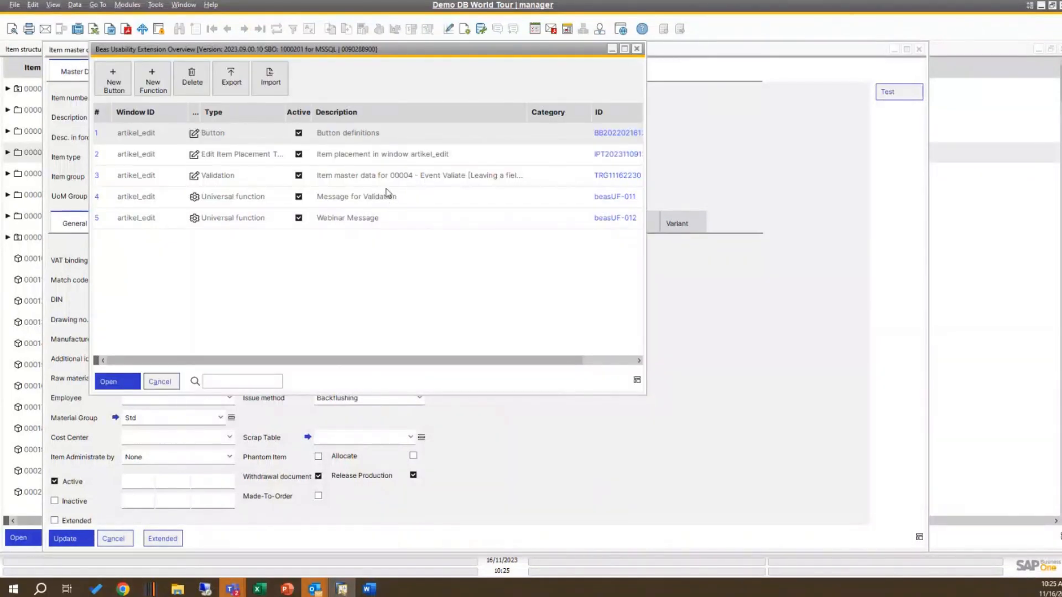
click(387, 182)
double_click(387, 179)
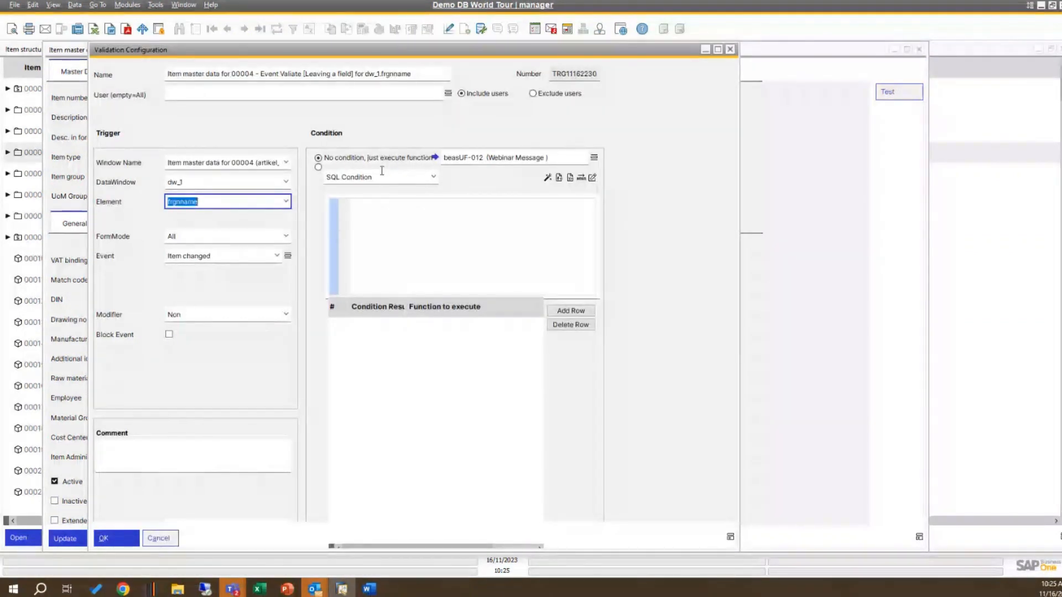
click(435, 158)
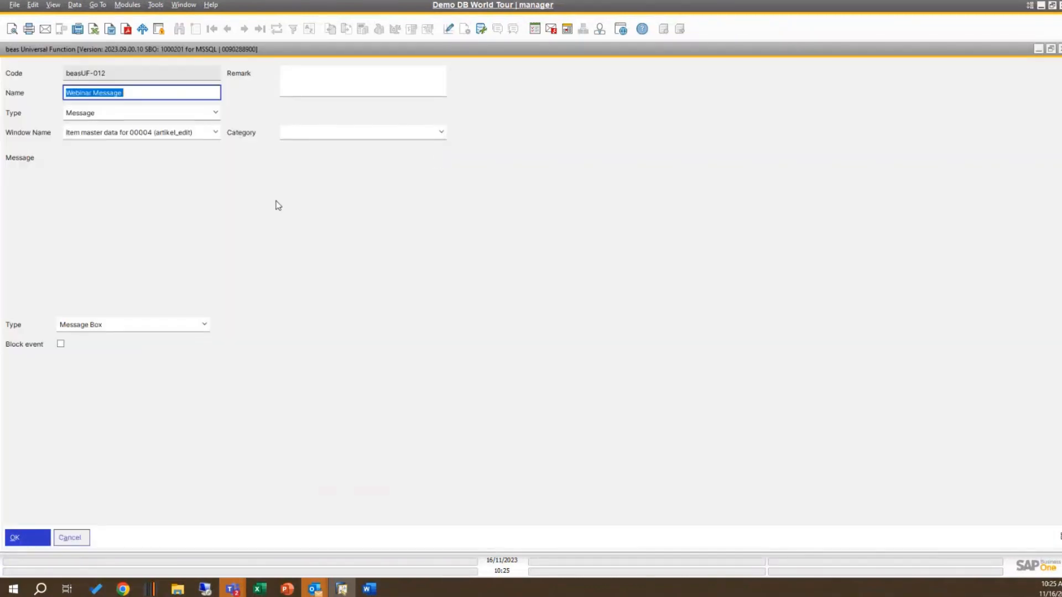
Step: Set the Webinar Message type to Status bar Error with Block event enabled, save it and close the configuration windows
click(204, 326)
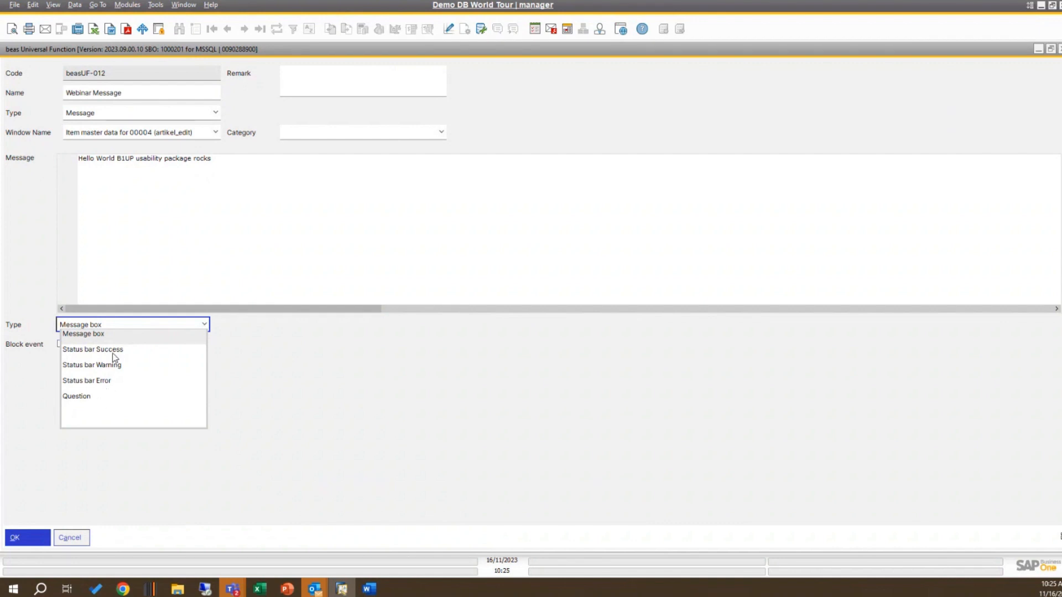
click(114, 383)
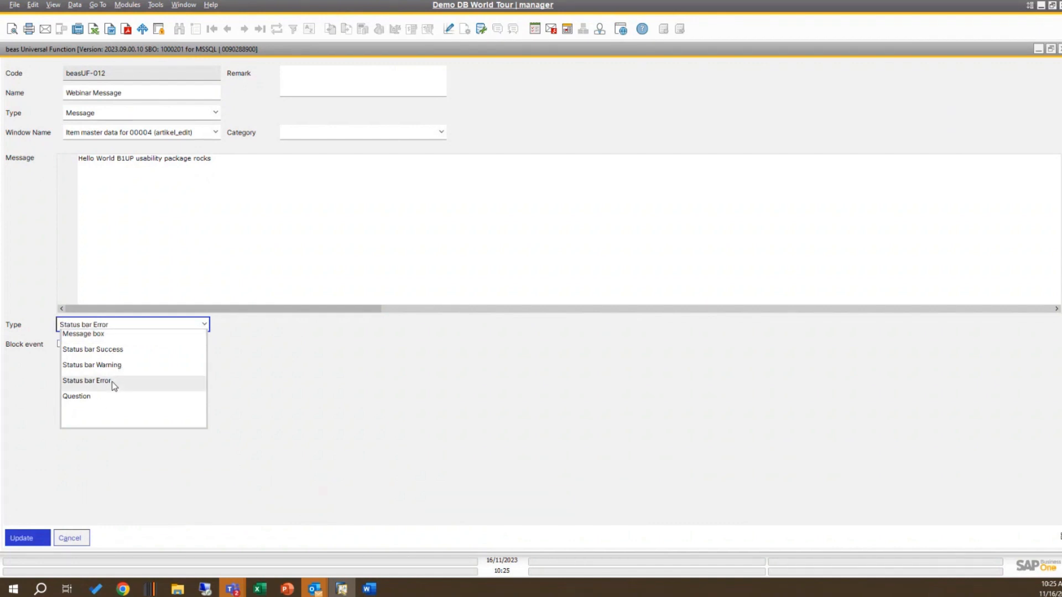
click(193, 379)
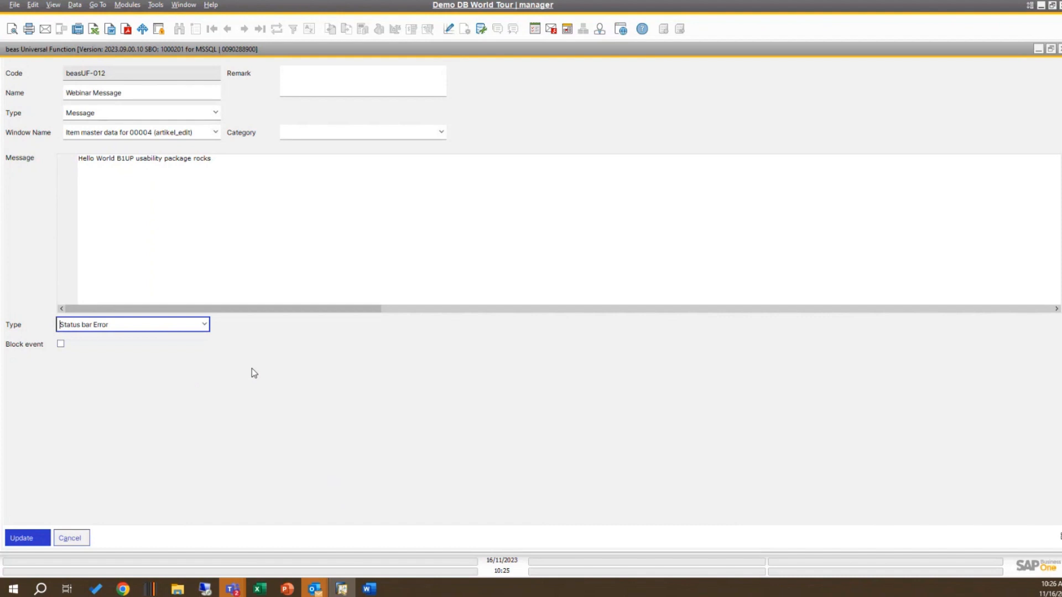
click(61, 344)
click(38, 536)
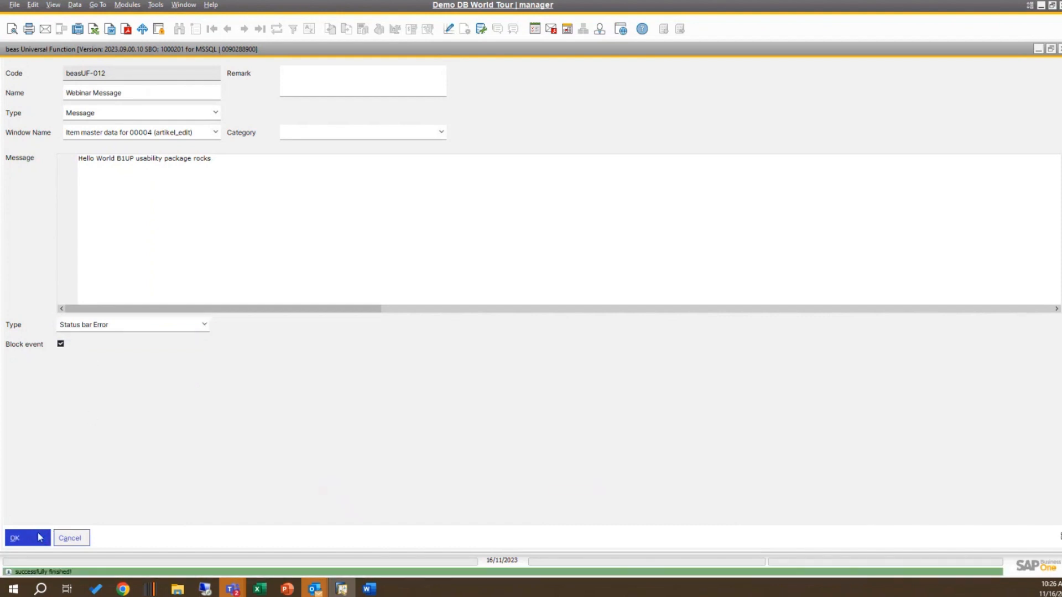
click(42, 538)
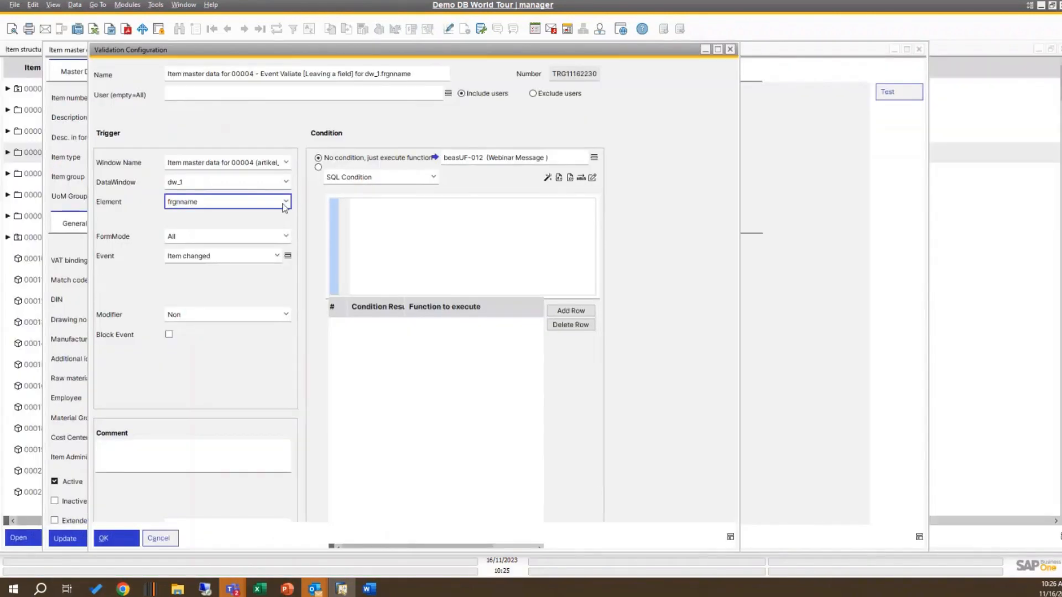
click(135, 537)
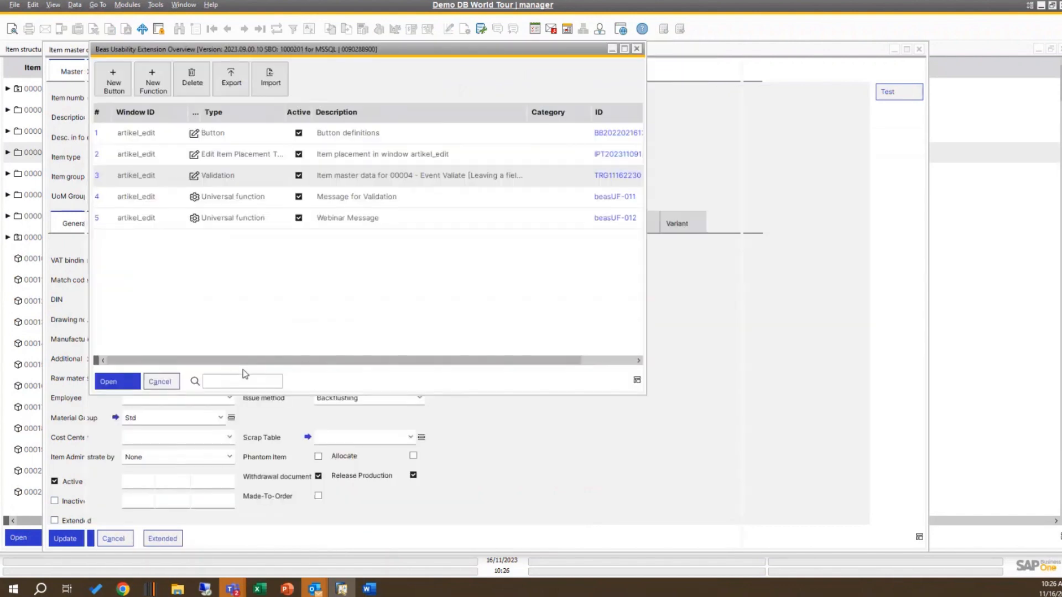
click(161, 381)
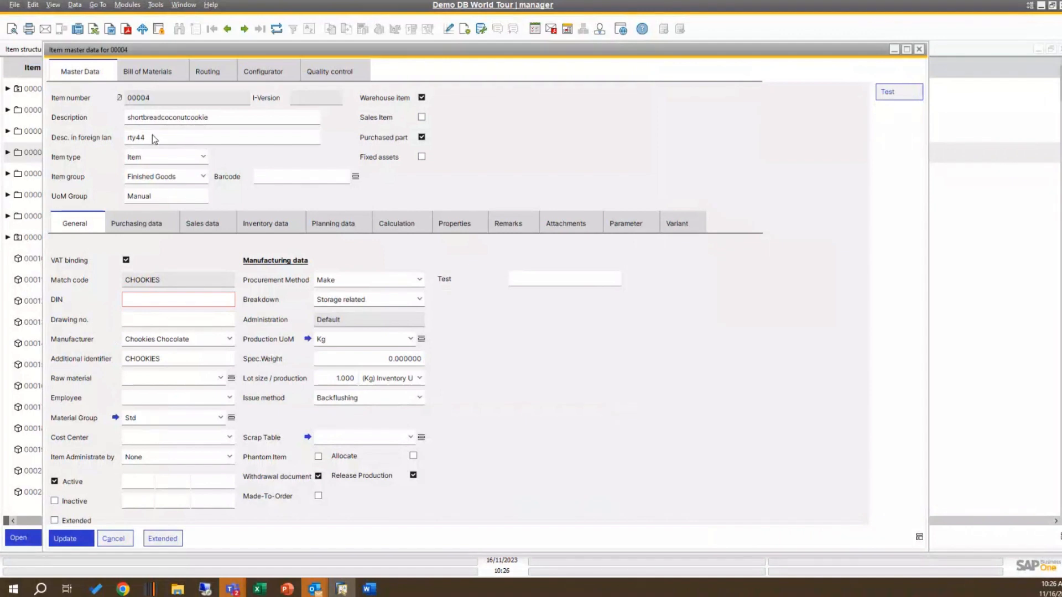
Step: Set the foreign-language description to "rty445" to test the validation, fill the DIN field with "ttt" and update the item
click(148, 138)
text(5)
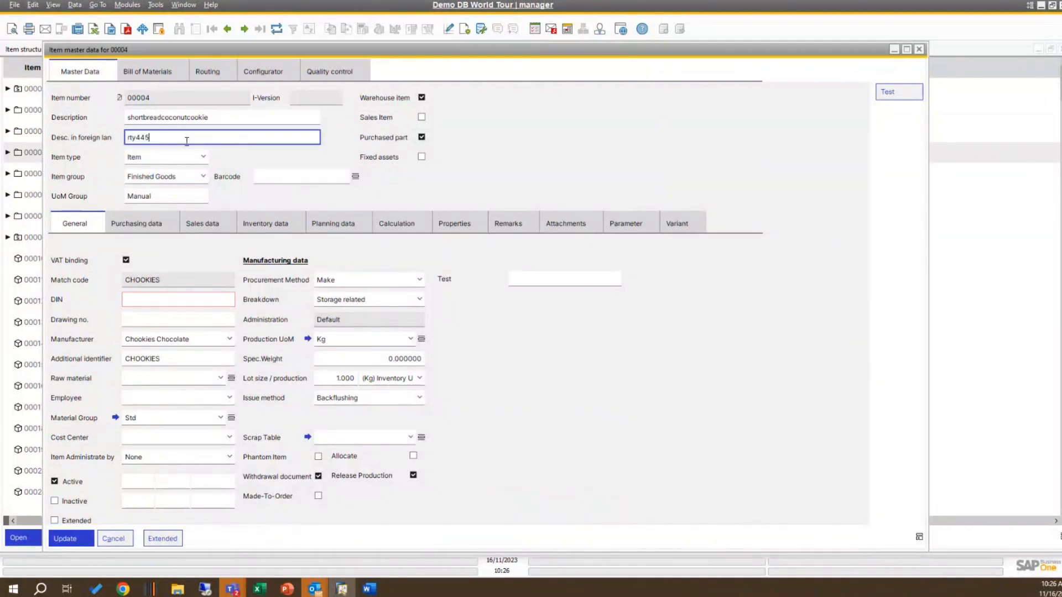
key(Tab)
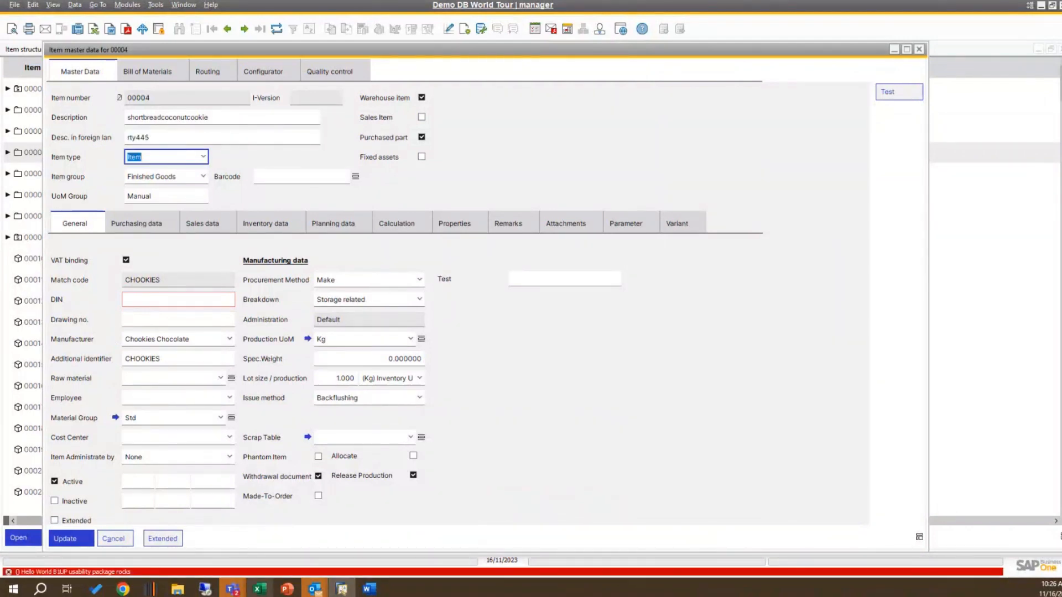
mouse_move(249, 589)
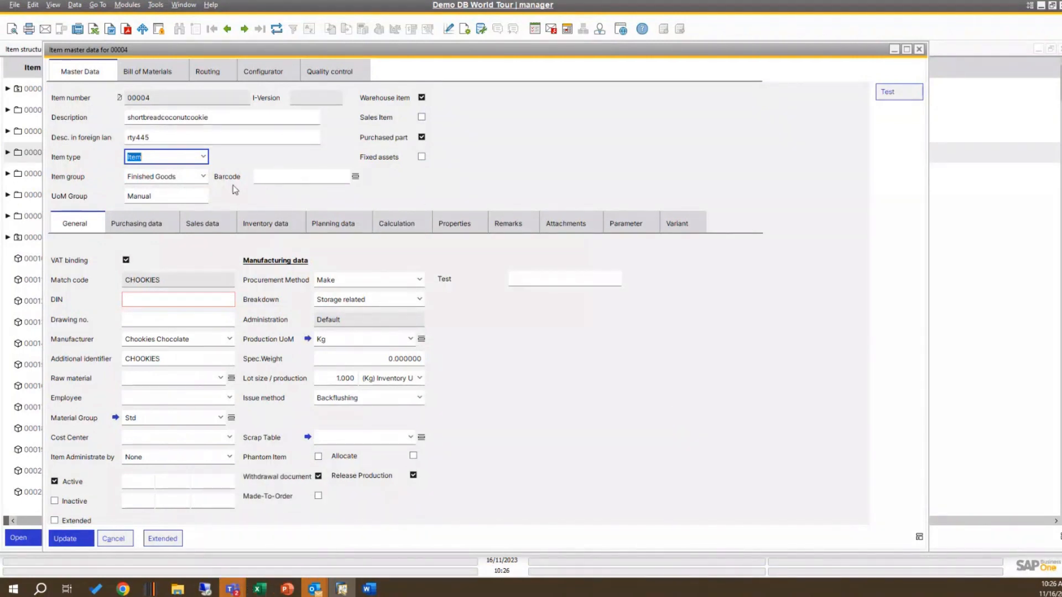
click(71, 539)
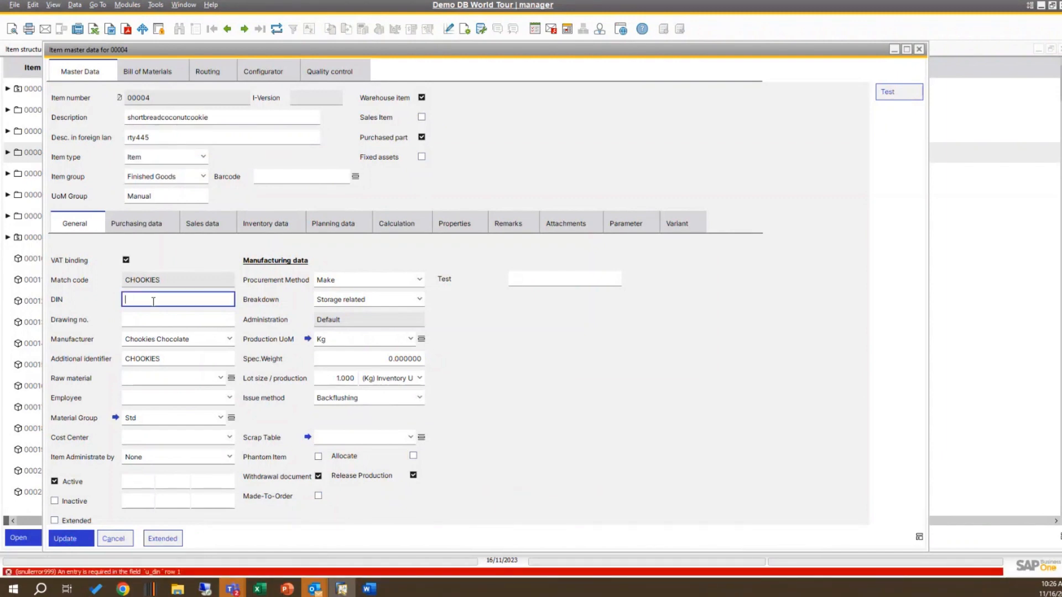
click(78, 539)
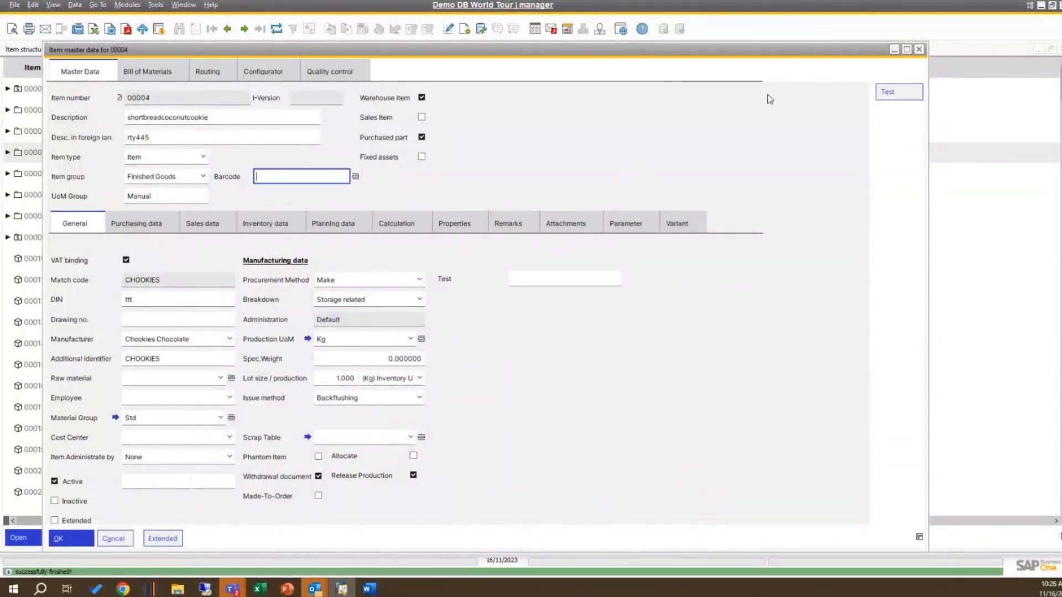
Step: Examine the Beas usability options offered for the Drawing no. field and dismiss them
right_click(175, 319)
right_click(175, 319)
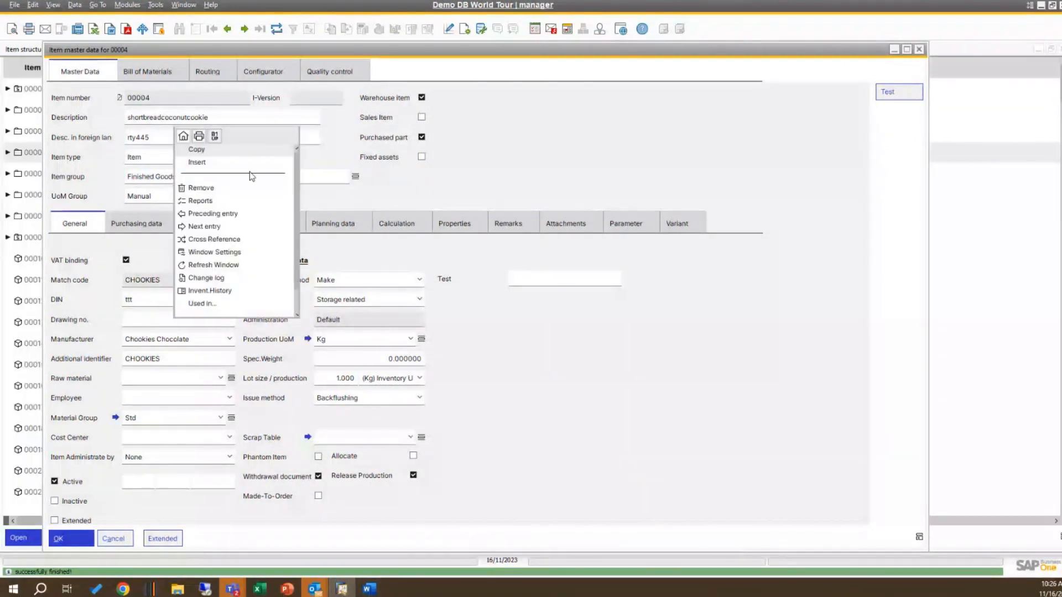
click(215, 136)
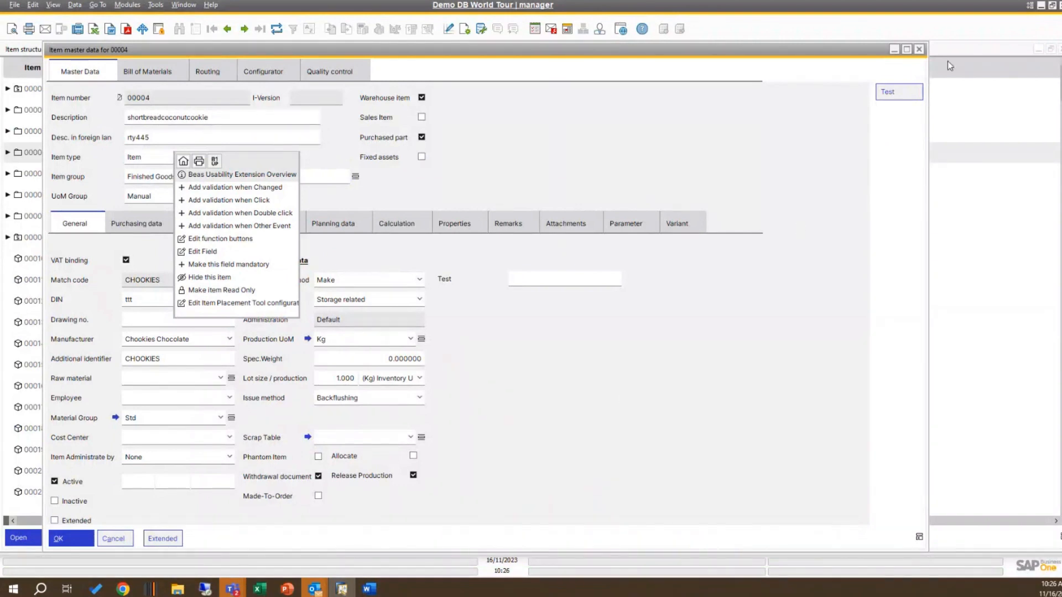
click(922, 52)
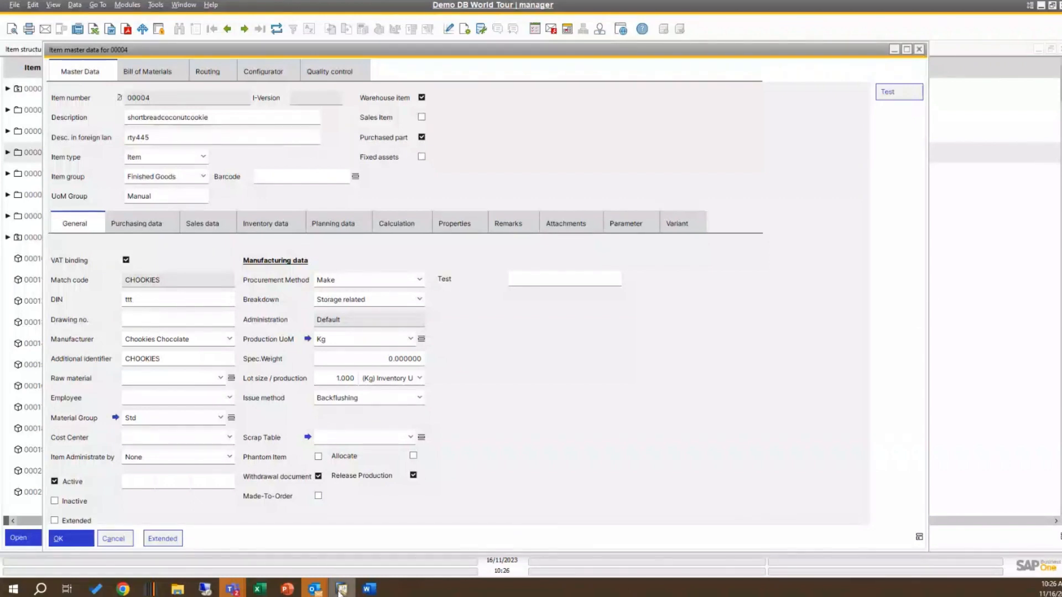
Step: Switch to the PowerPoint slide show and go back to the Additional UDF's slide
mouse_move(288, 591)
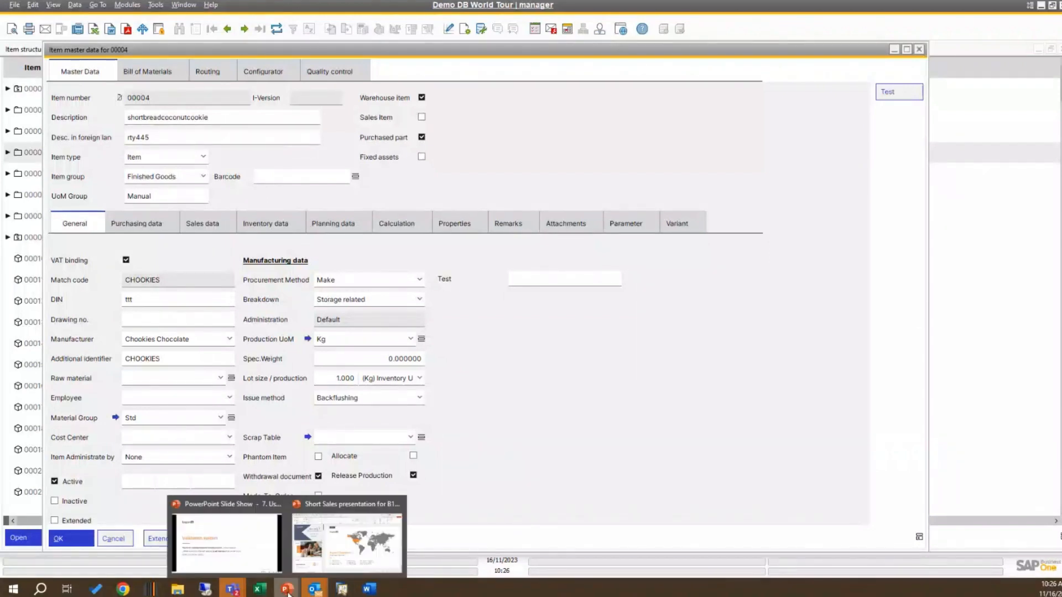
click(253, 560)
click(932, 572)
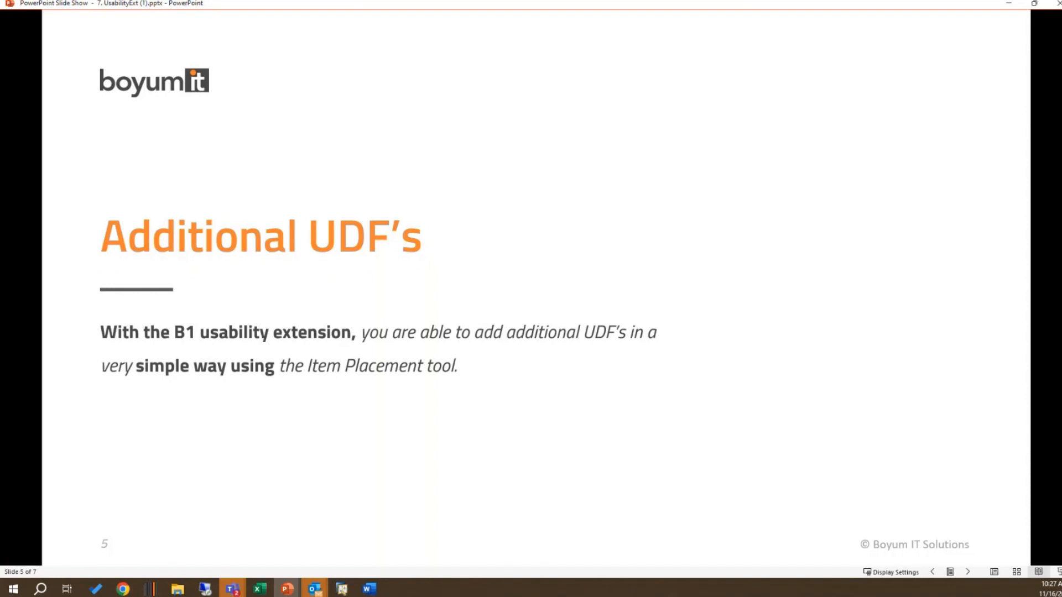
Step: Return to SAP Business One and close the item master data and Item structure windows
click(342, 590)
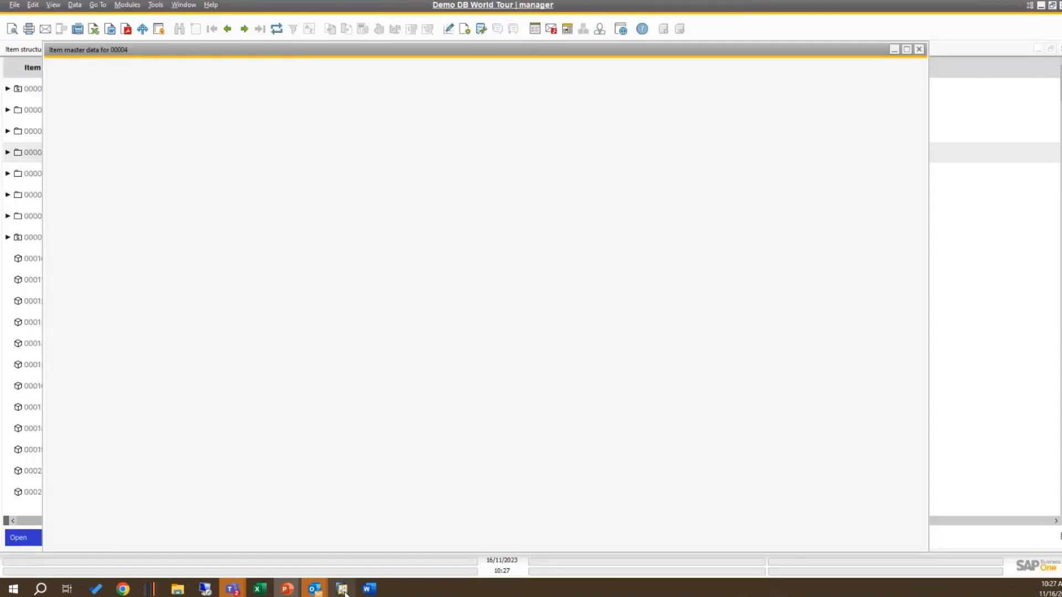
click(919, 49)
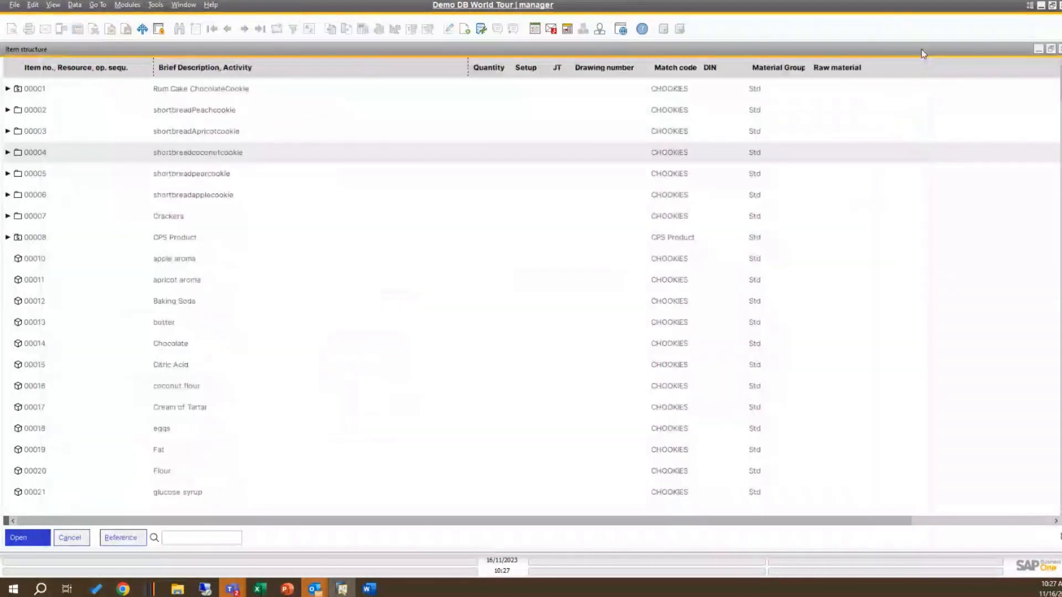
click(79, 536)
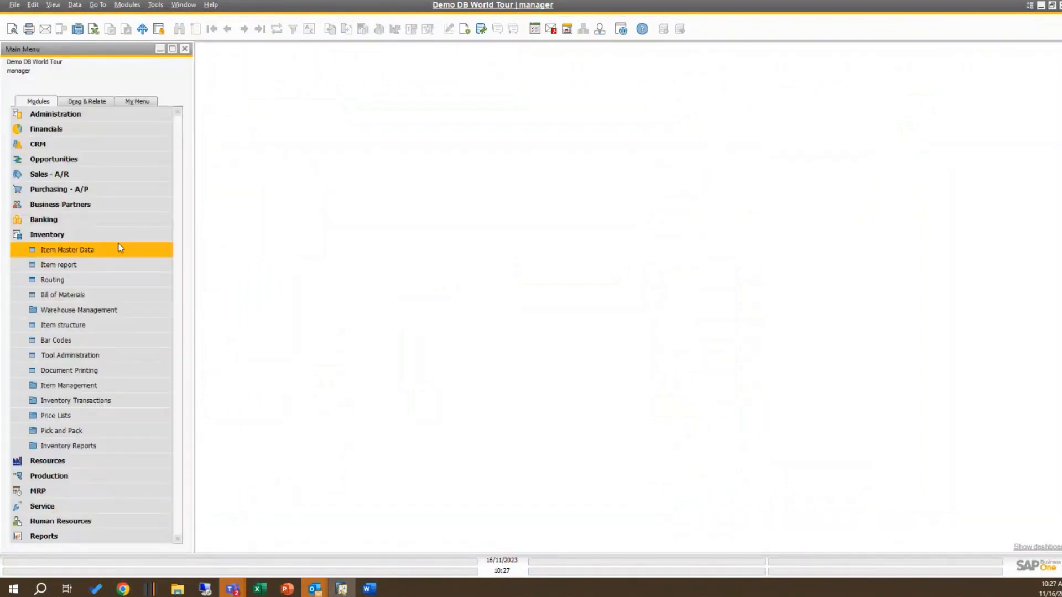
Step: Open the Work Orders list in Production and display work order document 279
click(119, 236)
click(101, 263)
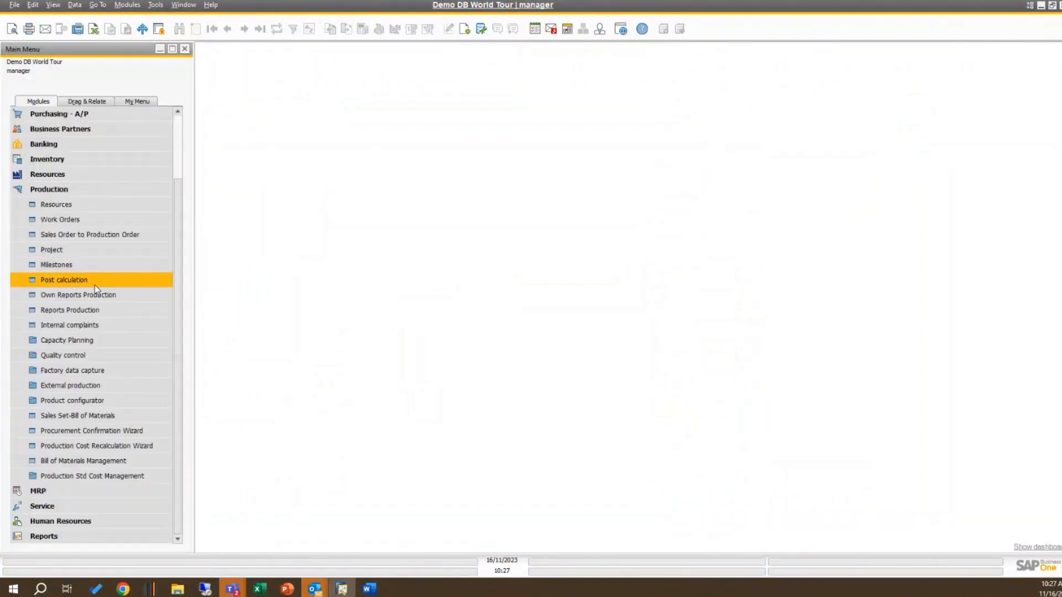
click(108, 235)
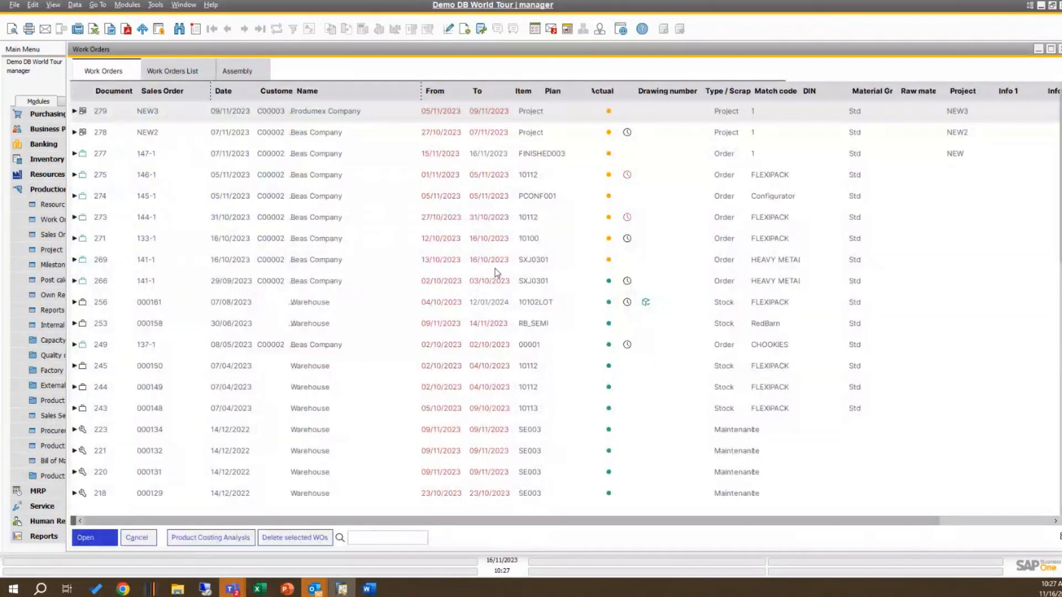
double_click(231, 113)
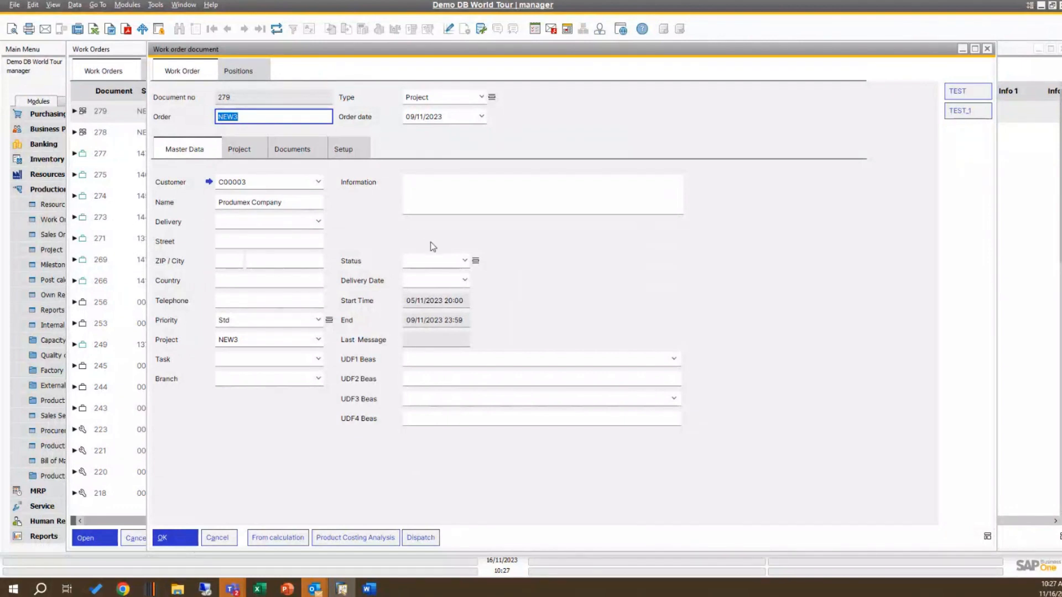
Step: Open the Item Placement Tool configuration for the work order document window and dismiss the New item dialog
right_click(583, 264)
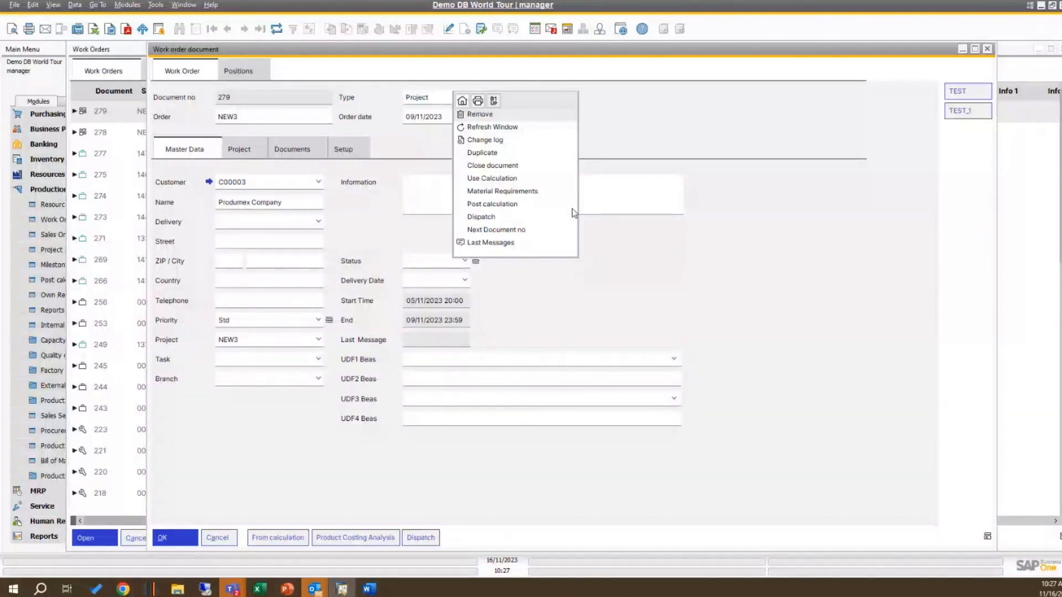
click(497, 102)
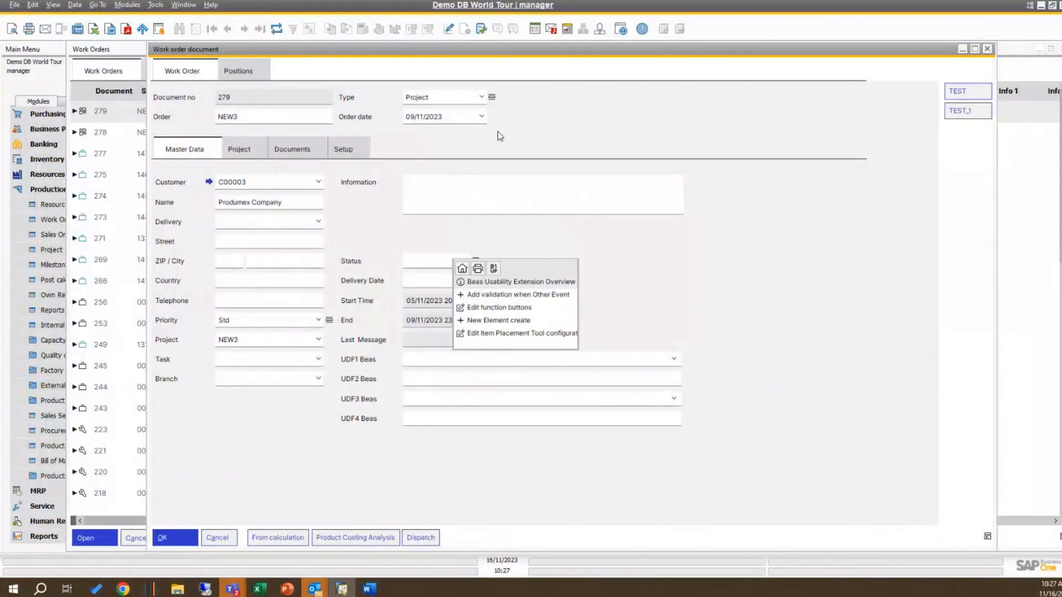
click(534, 333)
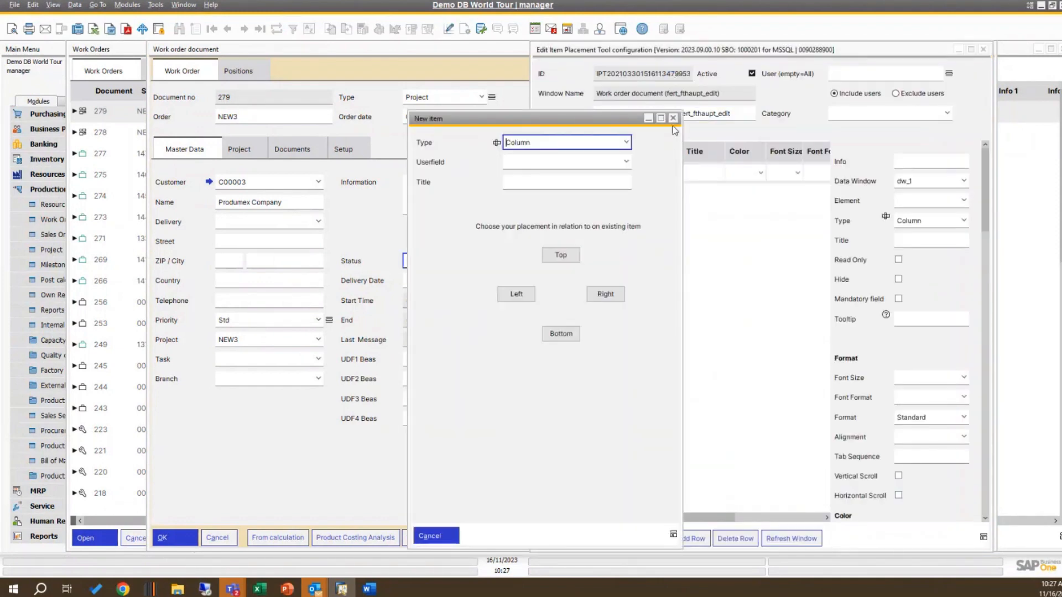
click(673, 119)
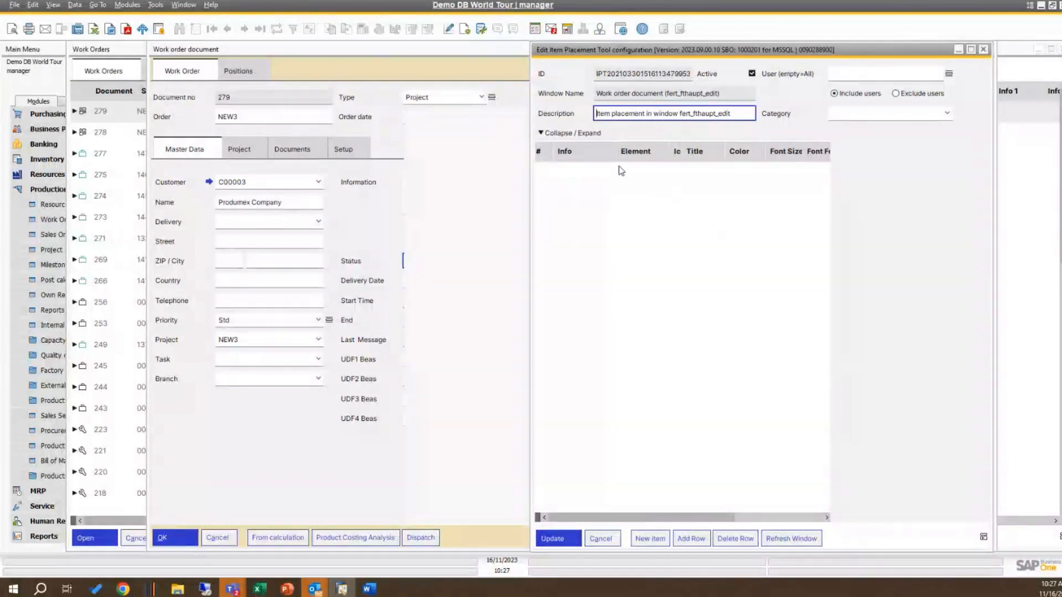
right_click(594, 194)
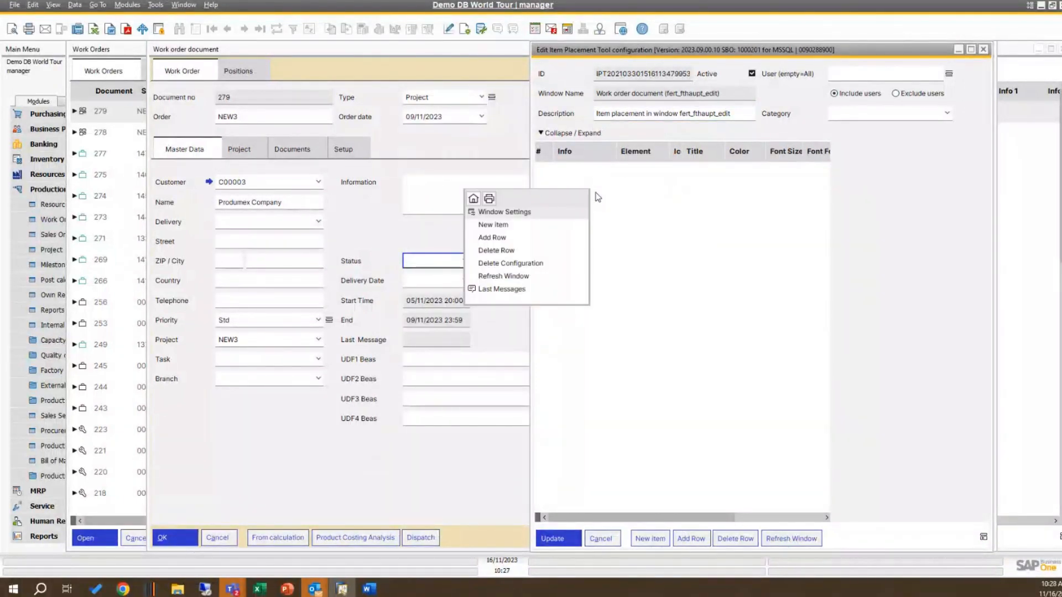
click(644, 206)
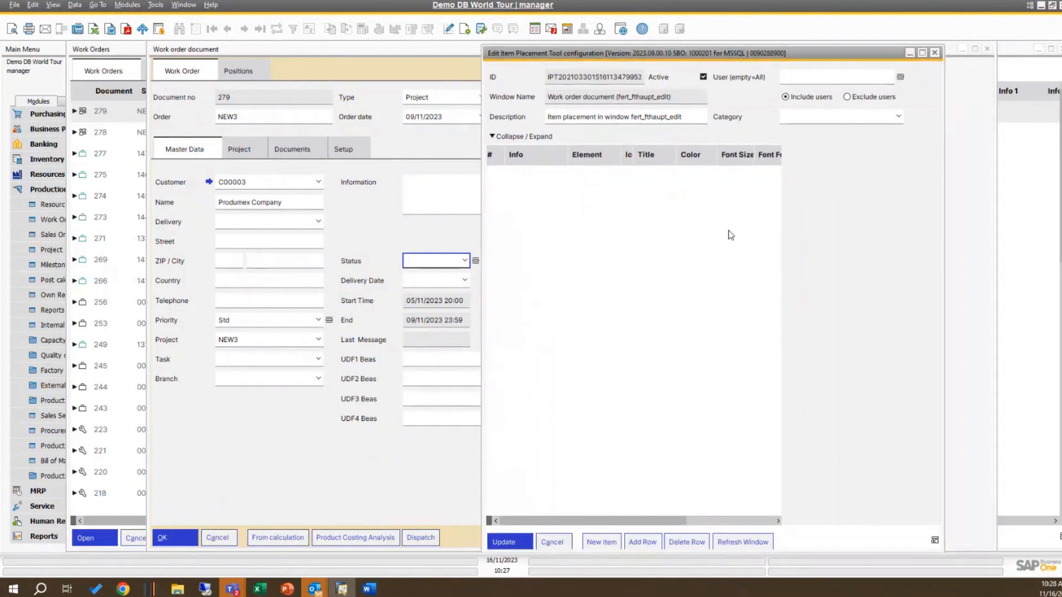
Step: Add a row to the placement configuration and choose udf10 as its element
click(641, 542)
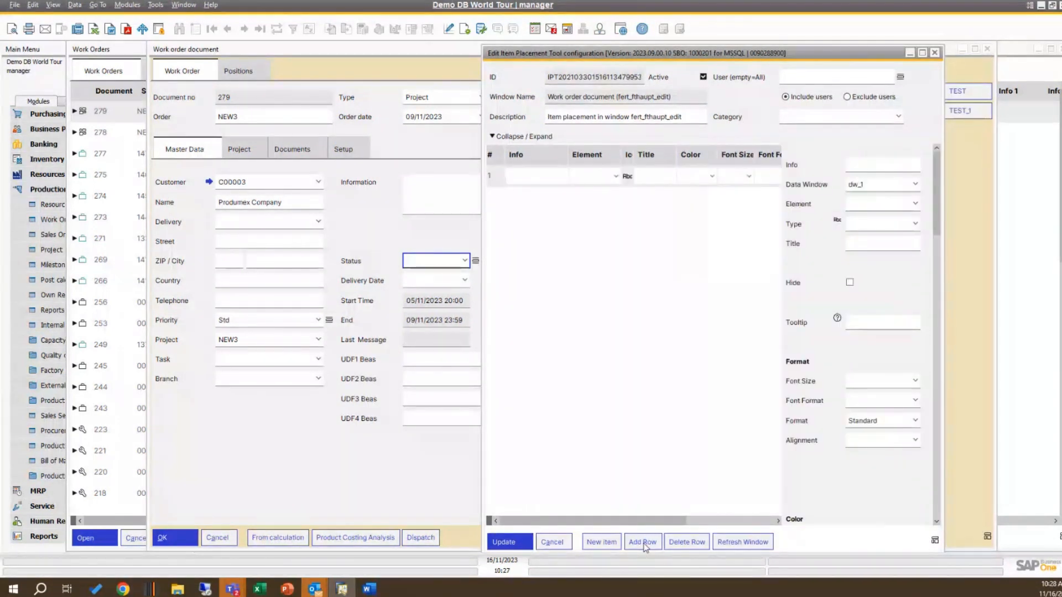
click(616, 176)
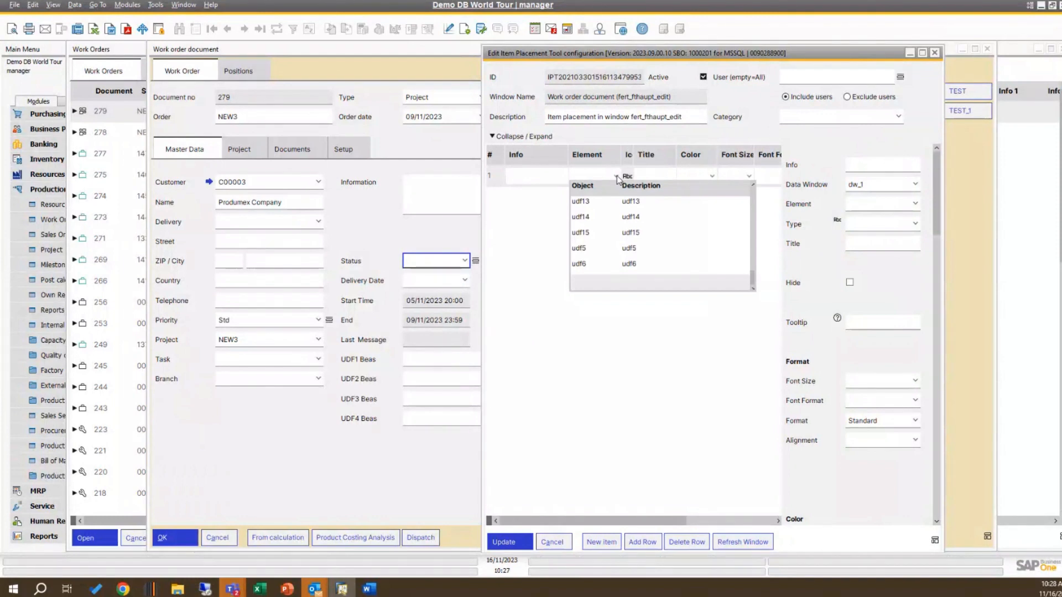
scroll(667, 225, up, 2)
scroll(667, 225, down, 2)
scroll(668, 225, up, 3)
scroll(667, 225, down, 1)
scroll(667, 225, down, 2)
scroll(666, 236, up, 1)
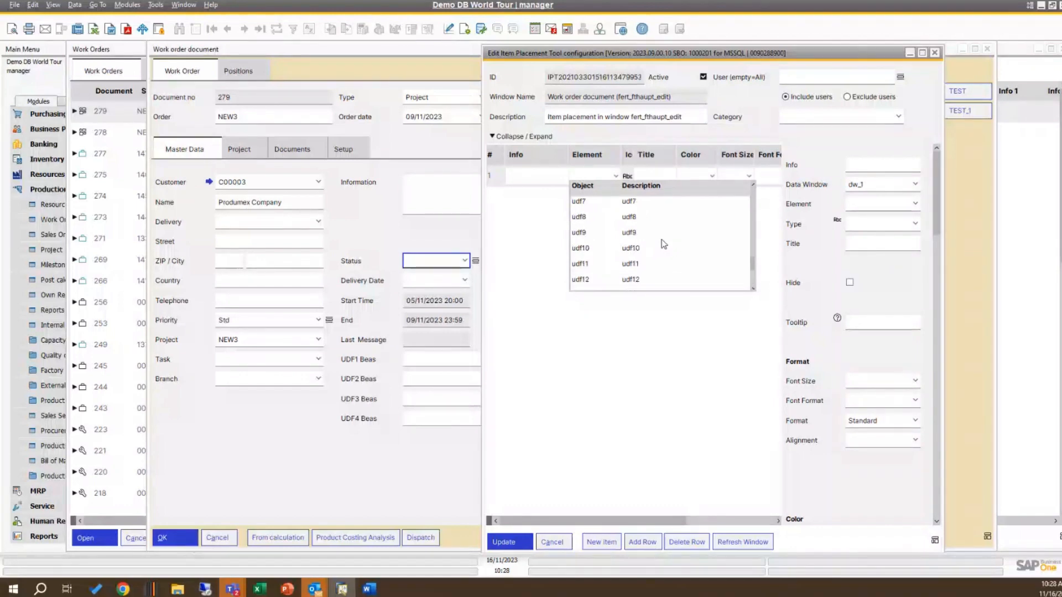
scroll(665, 238, up, 3)
scroll(666, 241, down, 2)
click(634, 249)
Step: Enter "UDF" as both the info text and the title of the udf10 row
click(539, 175)
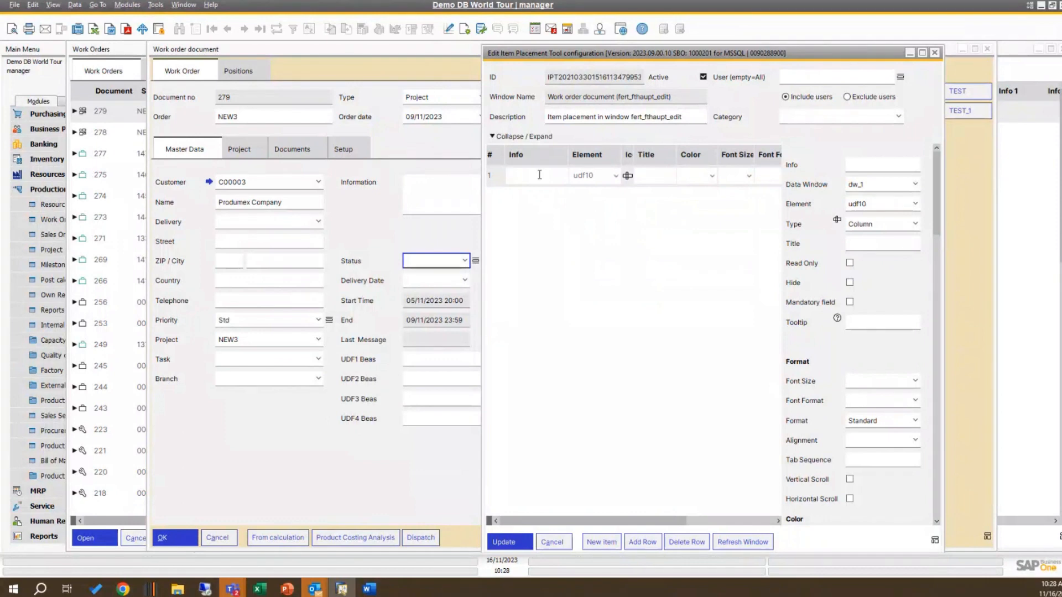
text(UDFUD)
Step: Set the udf10 row's color to green and refresh the work order window with the new configuration
click(711, 176)
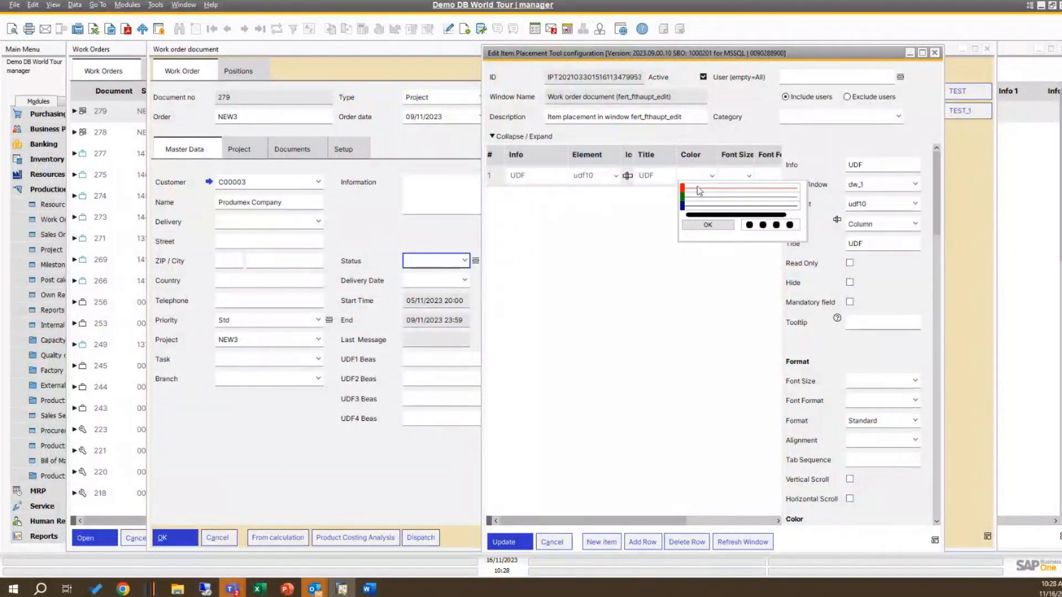
drag(689, 191, 751, 190)
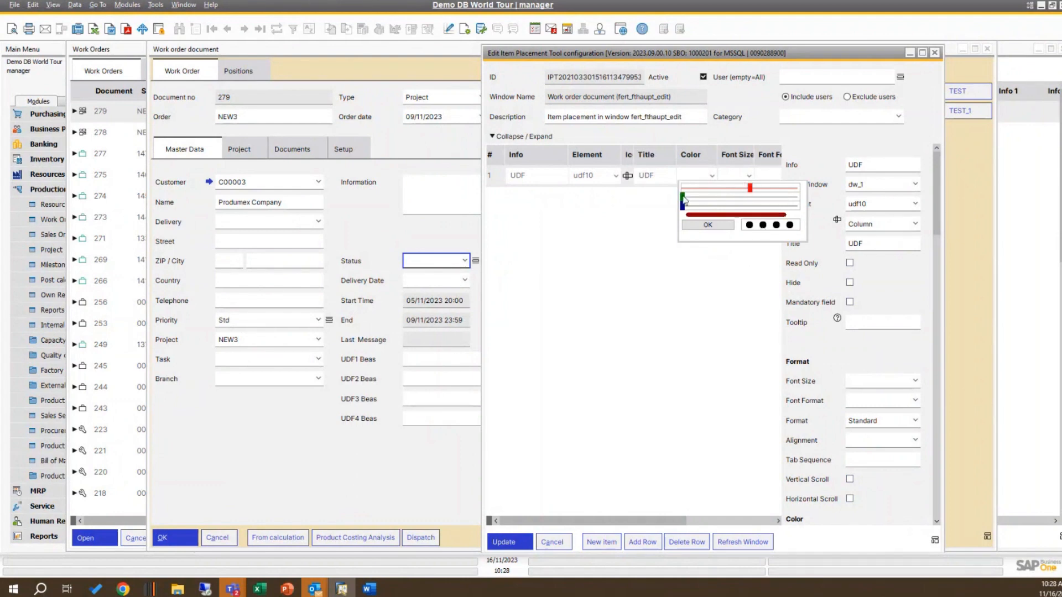
drag(682, 198, 745, 198)
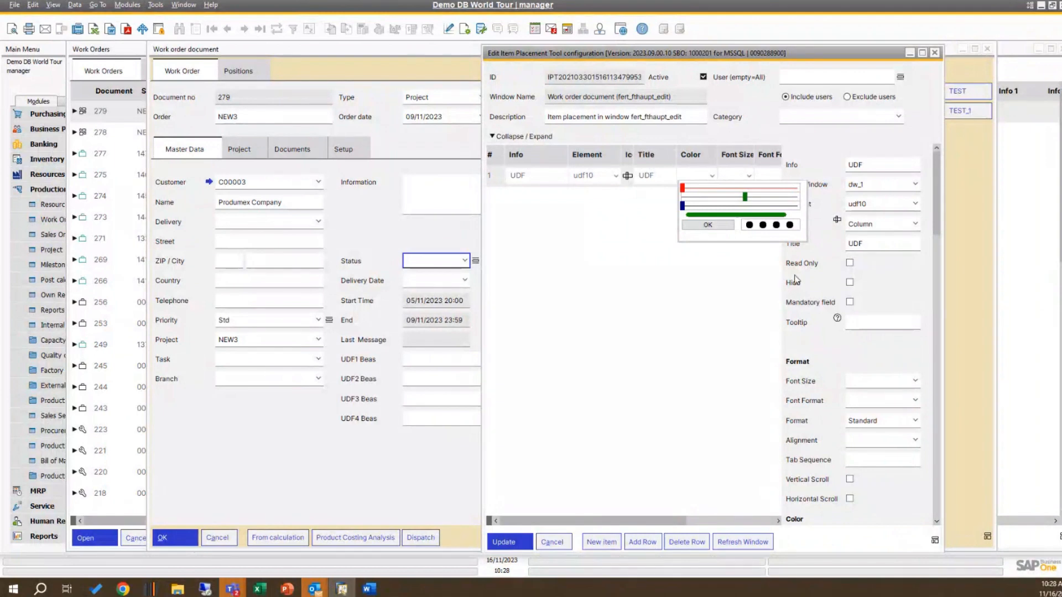
click(721, 226)
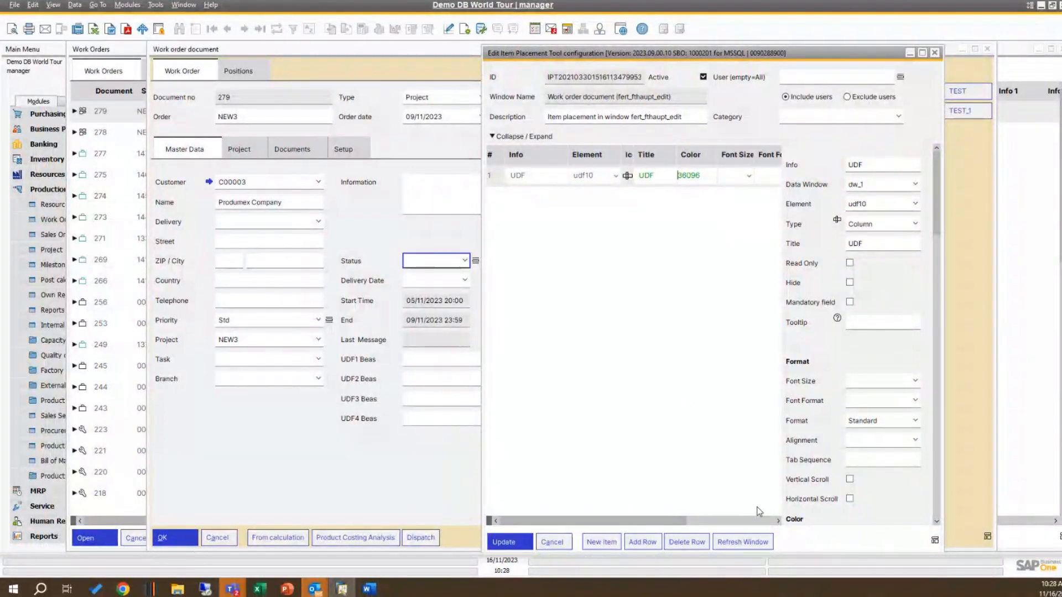
click(759, 544)
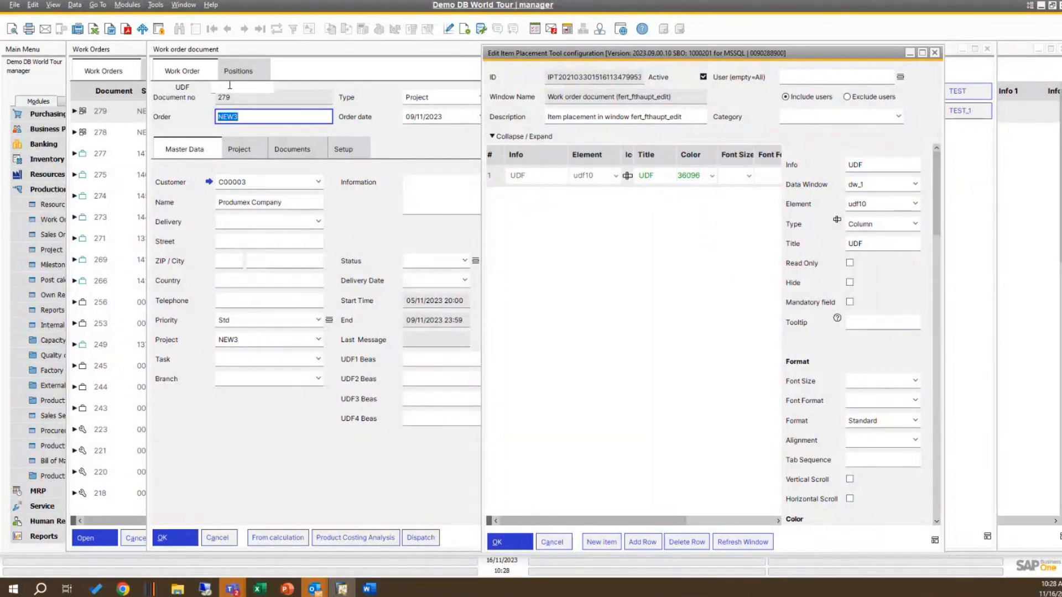
Step: Minimize the configuration window and move the UDF field from above the document number to the empty area beside the Information box
click(813, 145)
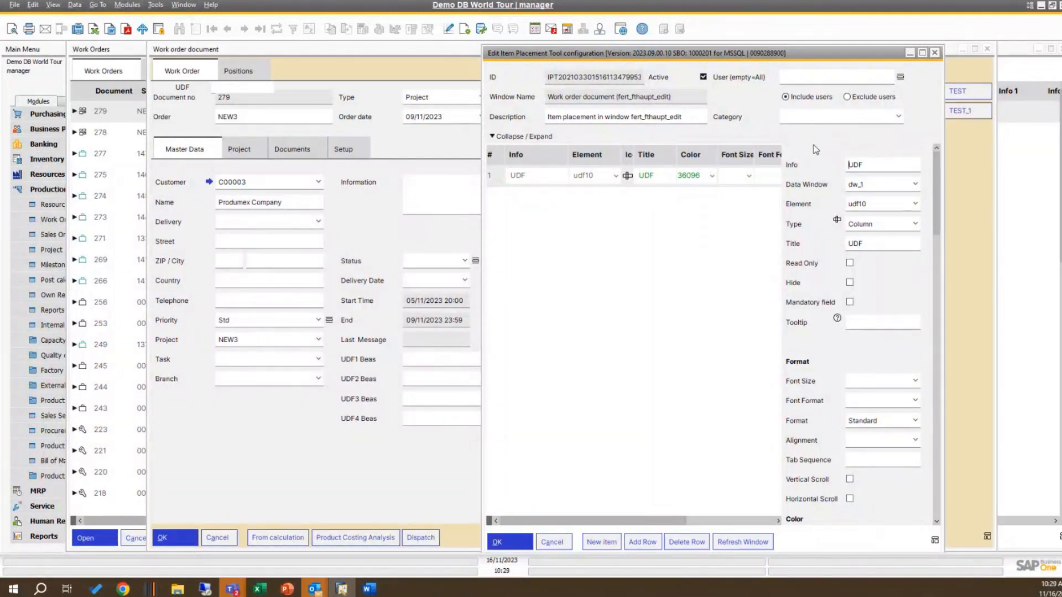
click(909, 53)
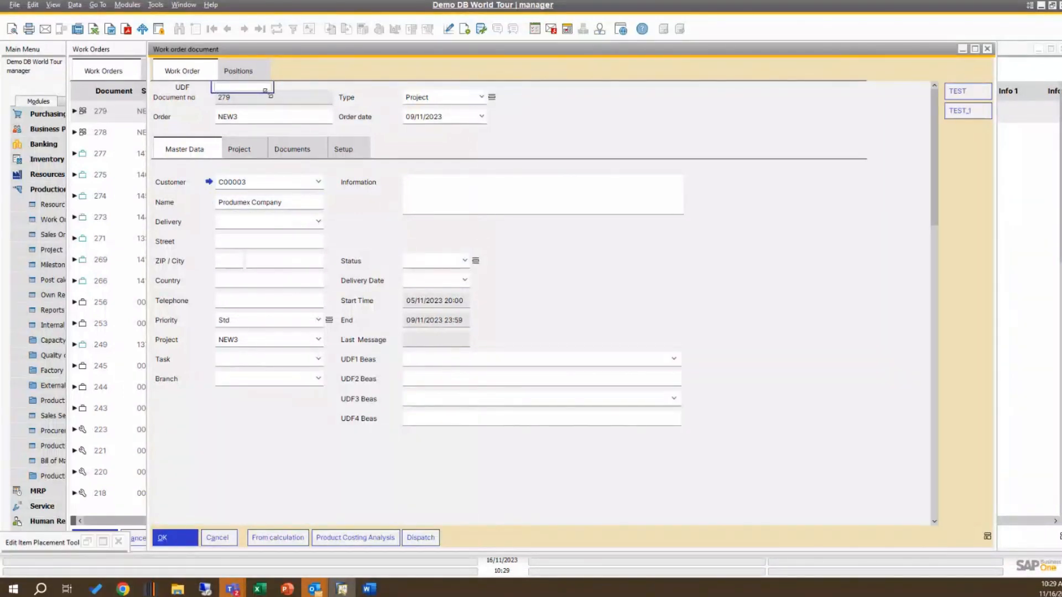
mouse_move(268, 93)
mouse_down()
mouse_move(668, 263)
mouse_move(271, 92)
mouse_up()
drag(272, 90, 678, 269)
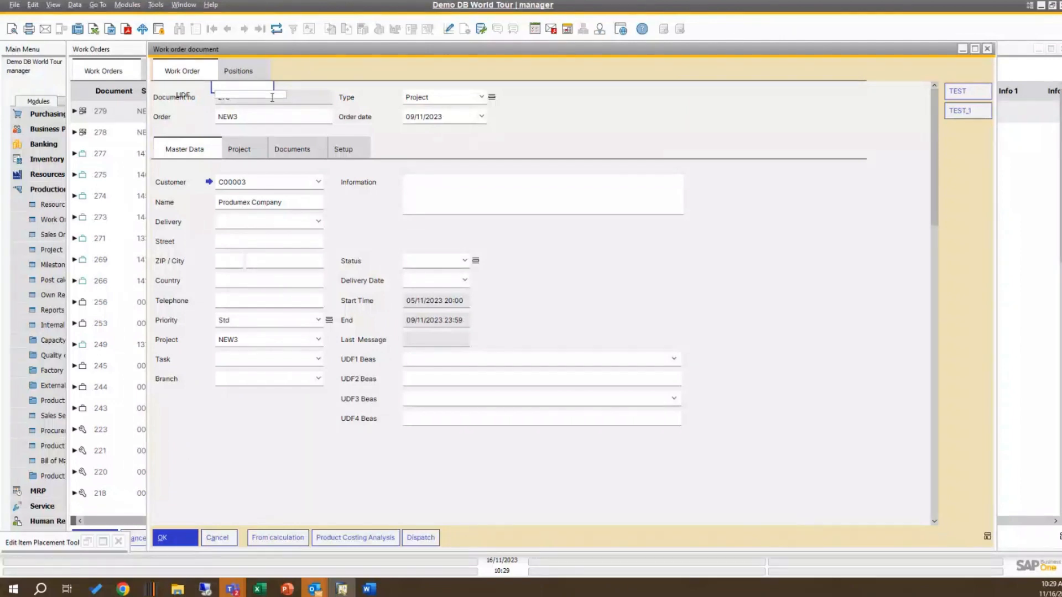
drag(243, 80, 248, 92)
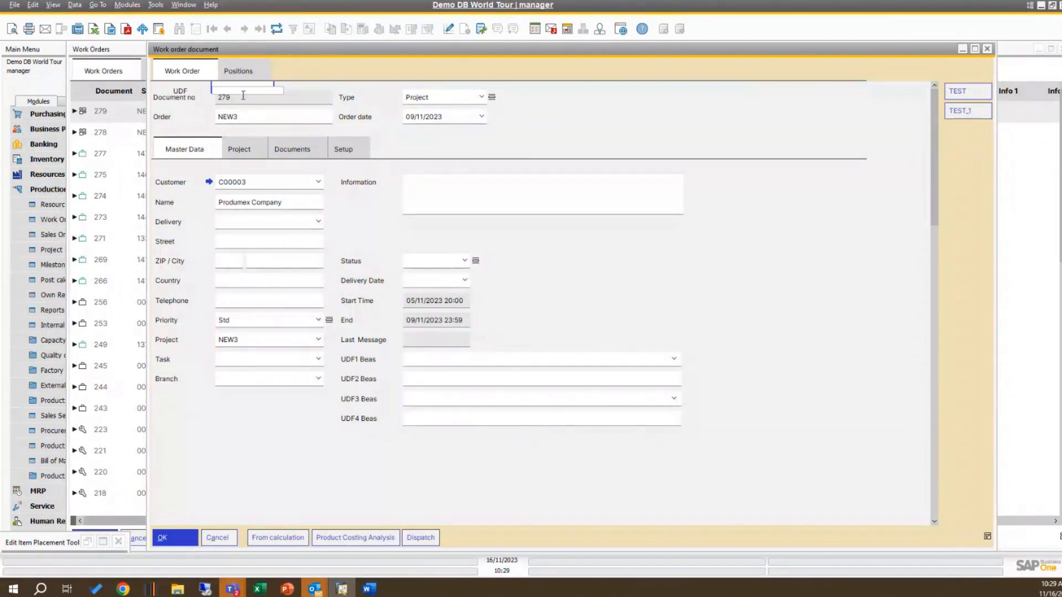
drag(242, 93, 828, 190)
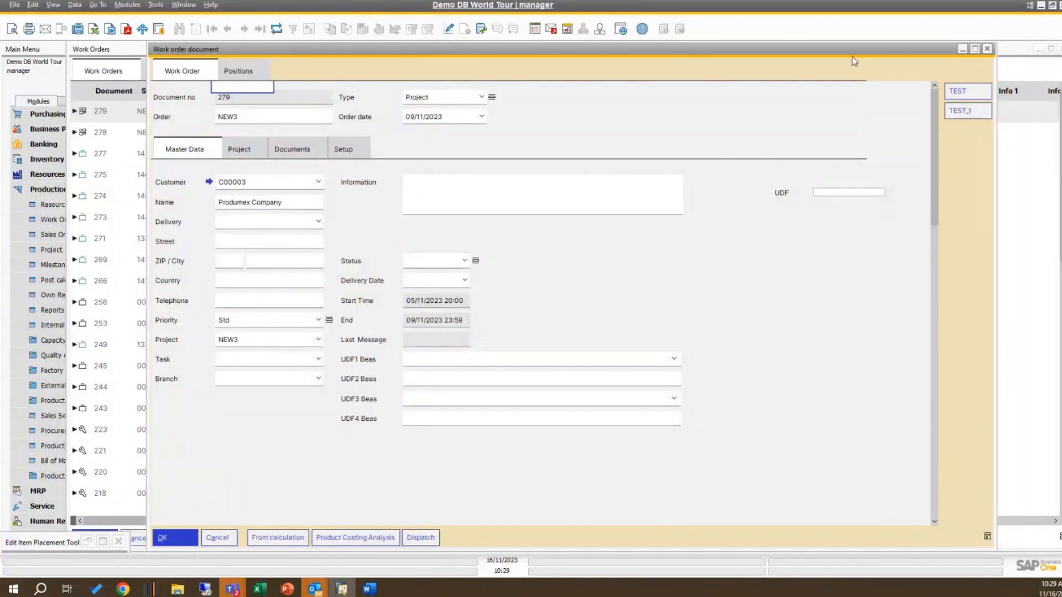
Step: Bring back the Item Placement Tool configuration, save the field's new placement by refreshing, and restore the window's size
drag(862, 49, 644, 136)
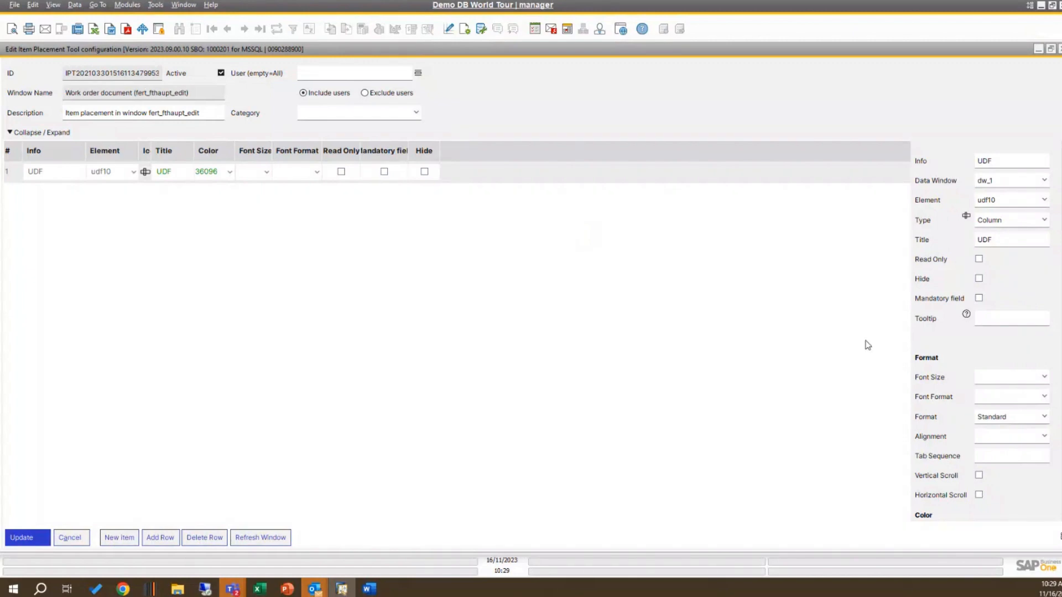
click(248, 537)
click(1051, 49)
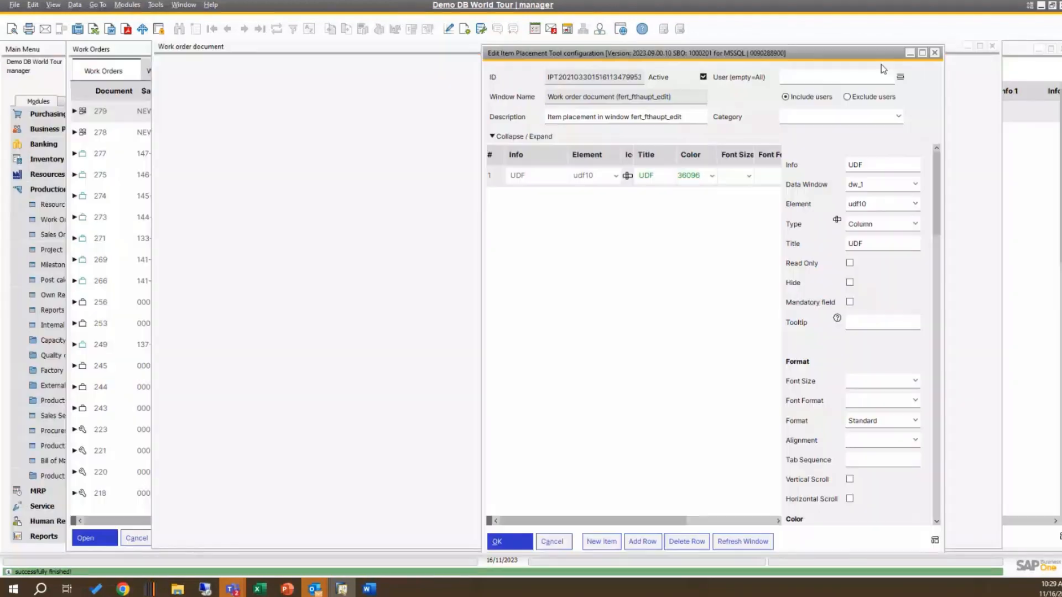
Step: Uncover the relocated UDF field in the work order document and enter "yyyyy" in it
drag(800, 53, 518, 86)
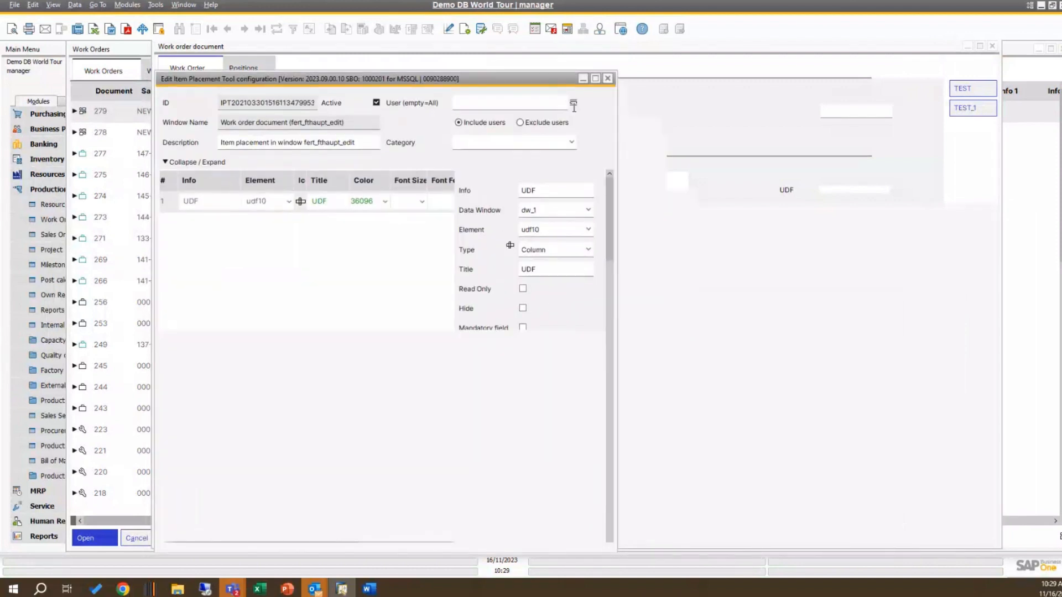
click(838, 191)
text(yyyyy)
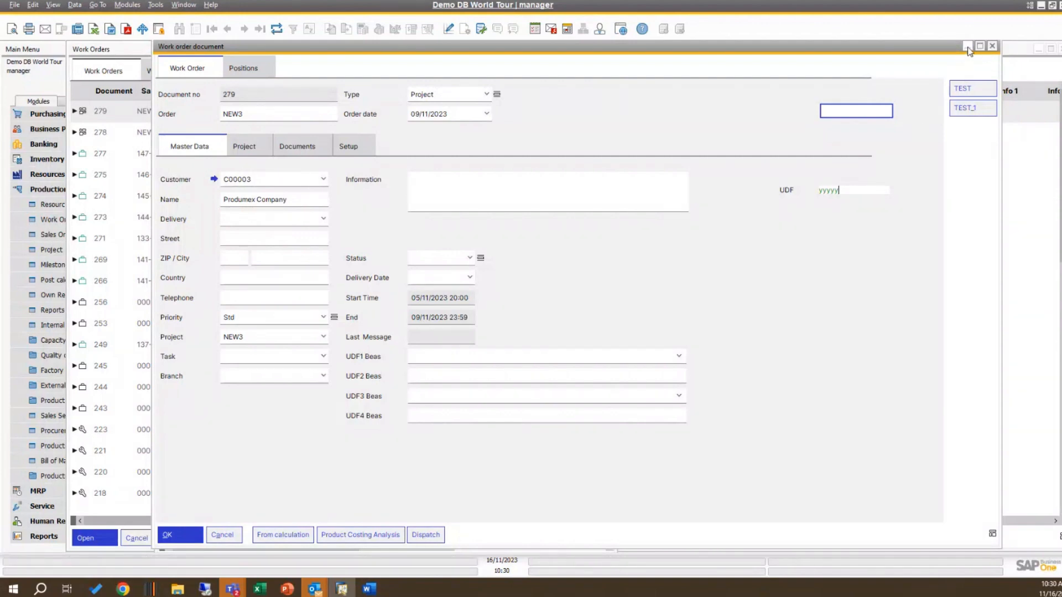
Step: Minimize the work order document and add a second row to the Item Placement Tool configuration
click(969, 52)
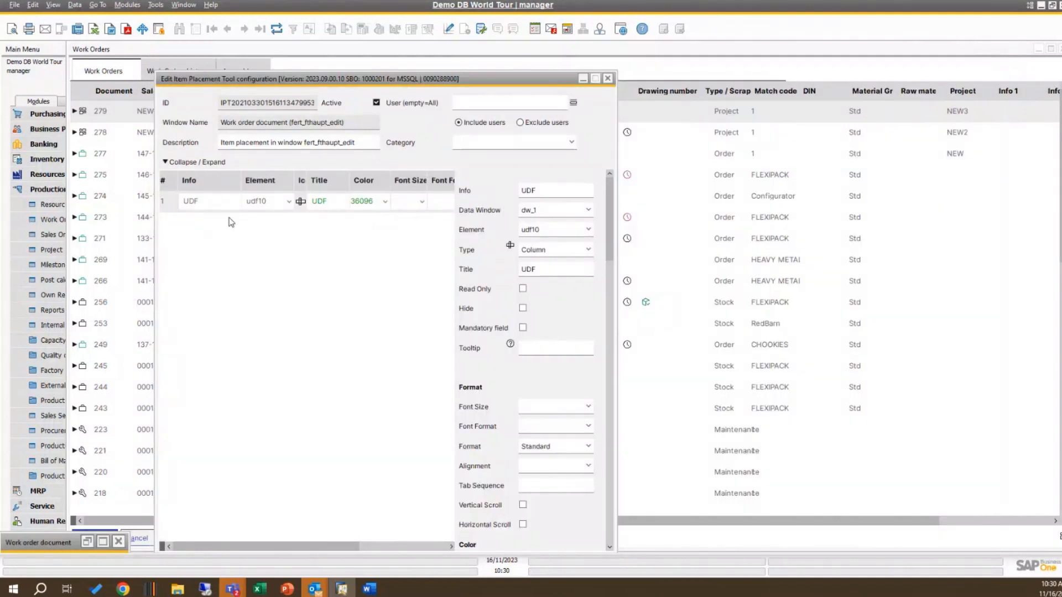
click(223, 202)
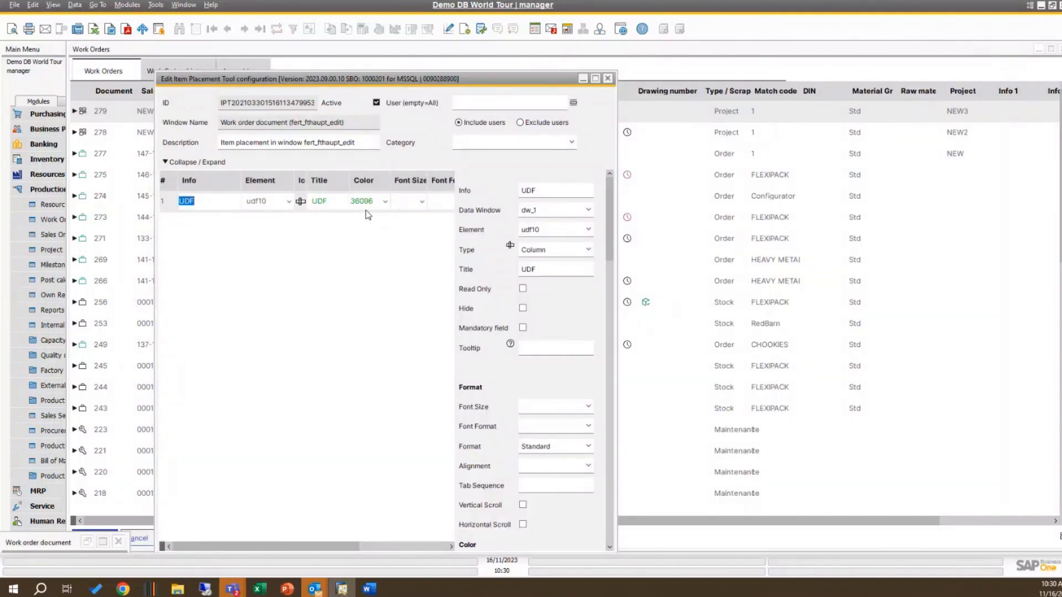
drag(481, 86, 653, 43)
click(487, 525)
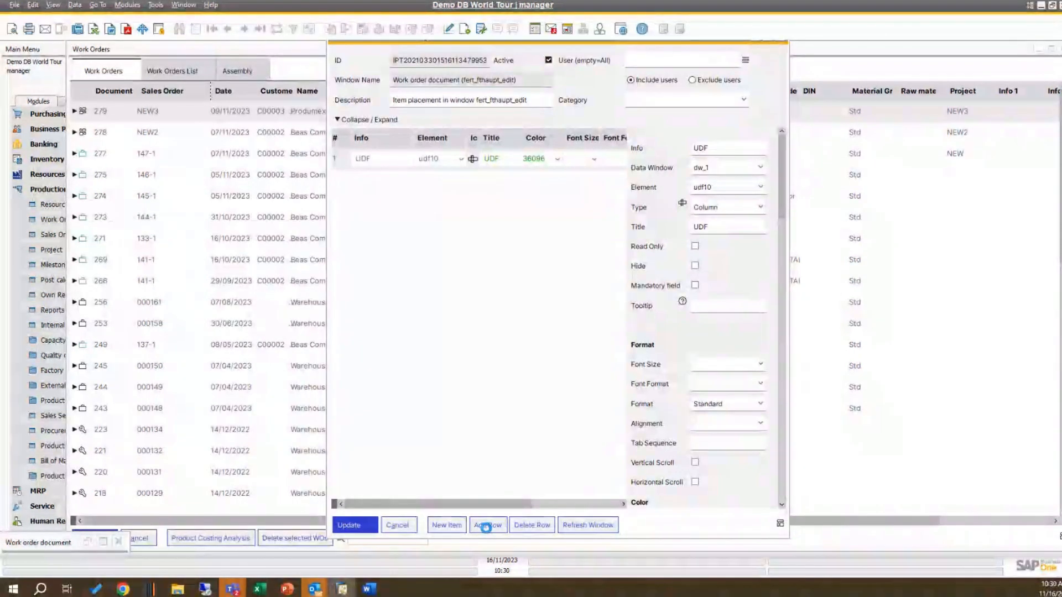
Step: Browse the elements available for the new row, including the UDFs, and start closing the Item Placement Tool configuration
click(461, 182)
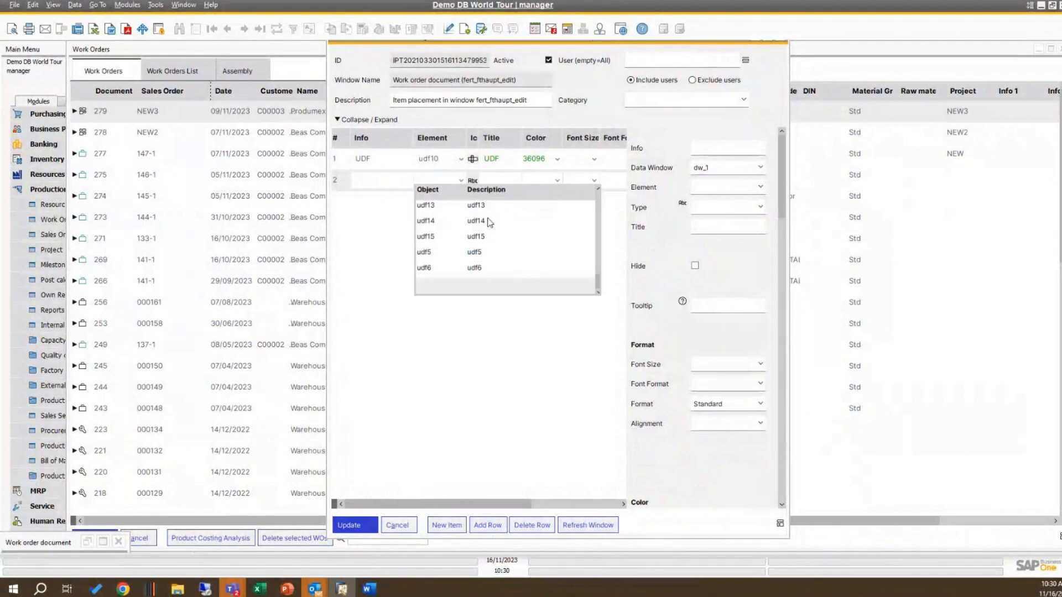
scroll(496, 236, up, 5)
scroll(496, 236, down, 5)
drag(479, 45, 391, 80)
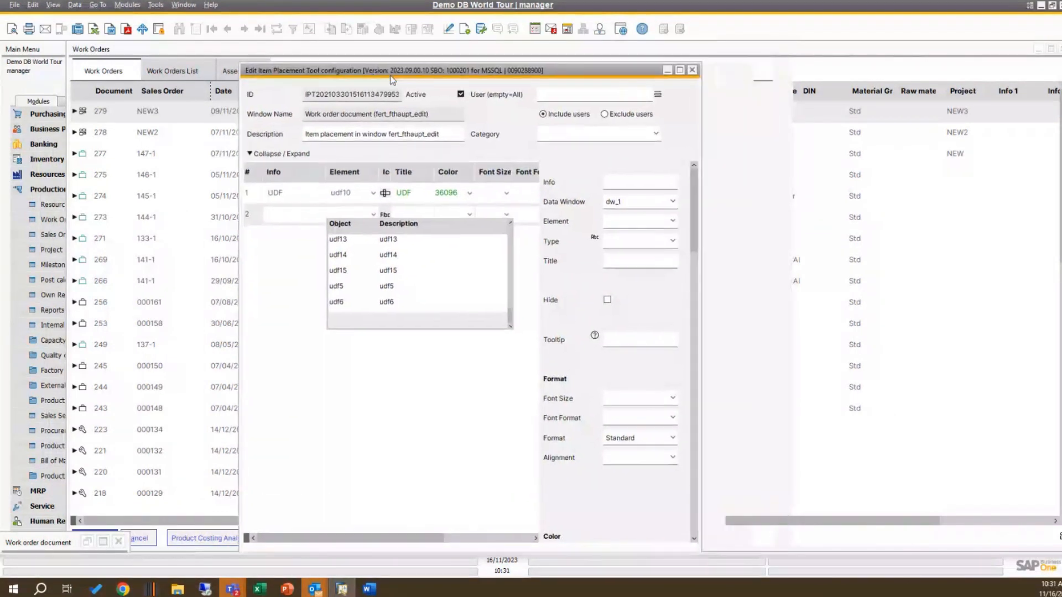
click(692, 70)
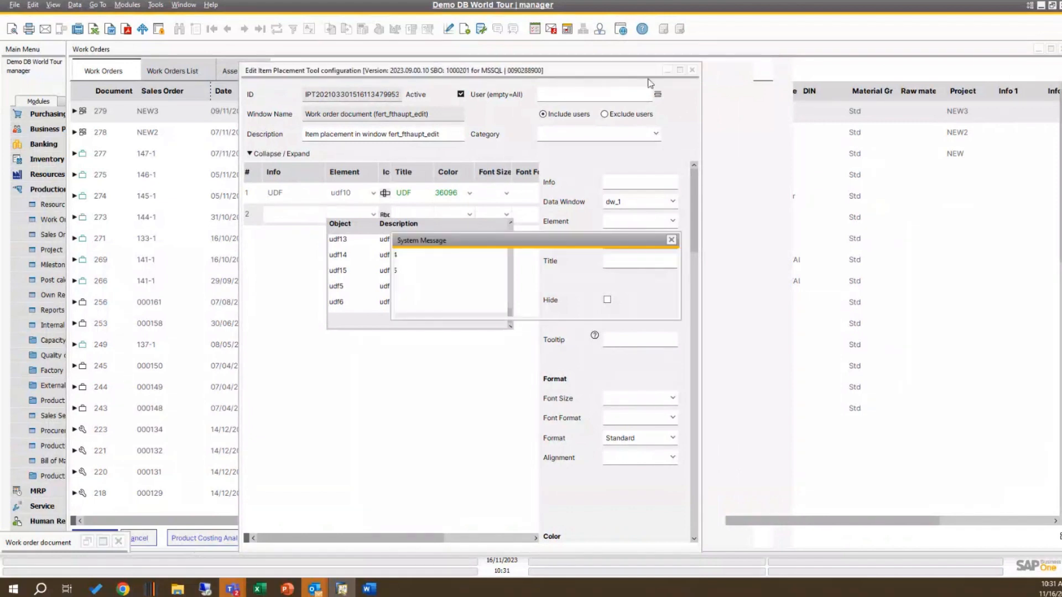
Step: Switch to the PowerPoint slide show and go back from the Additional UDF's slide to the Easy Access slide
mouse_move(291, 593)
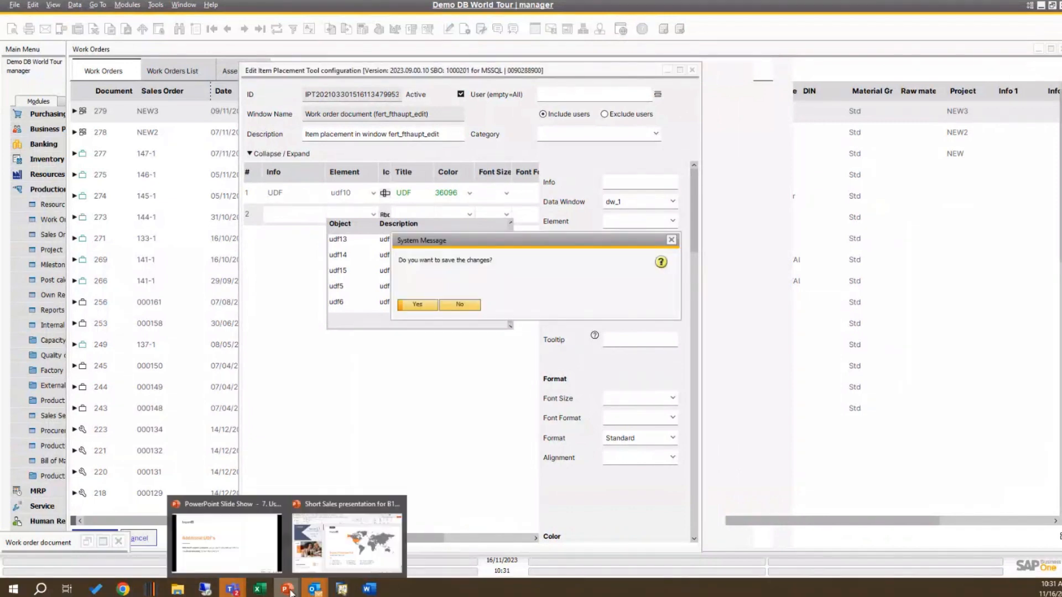
click(253, 565)
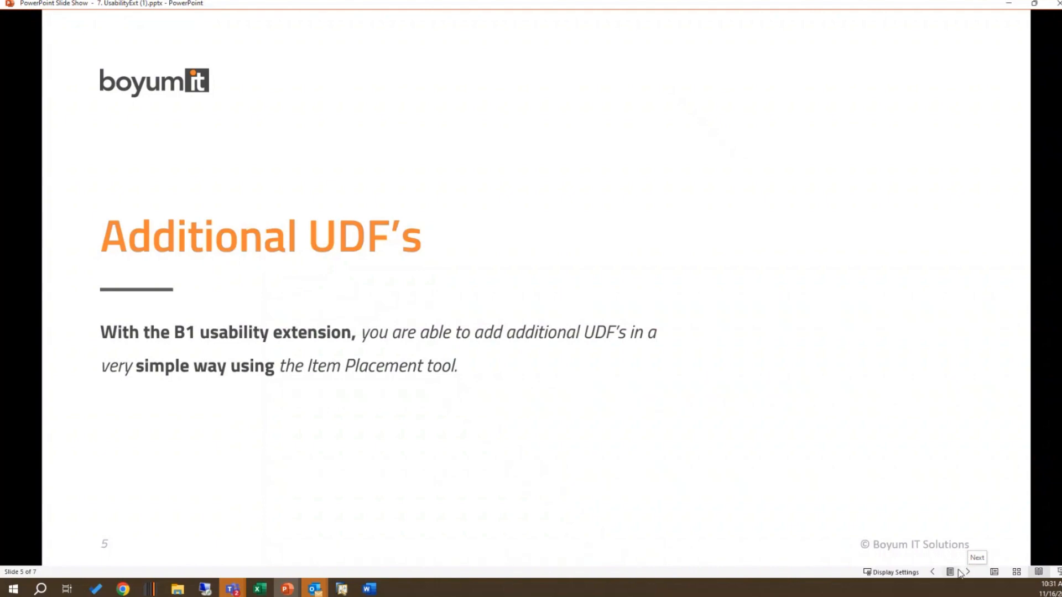
click(934, 573)
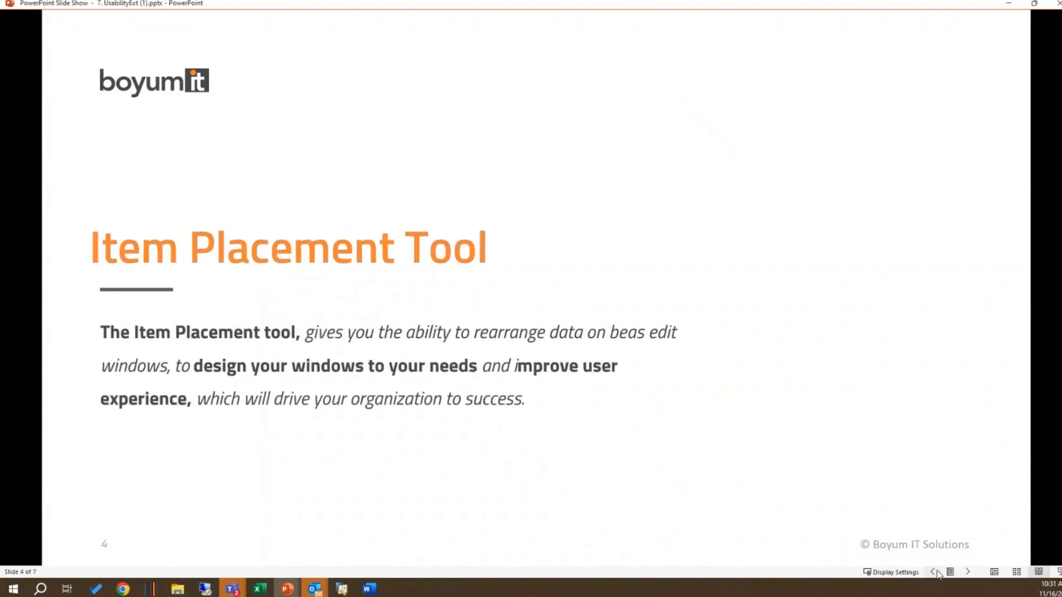
click(935, 573)
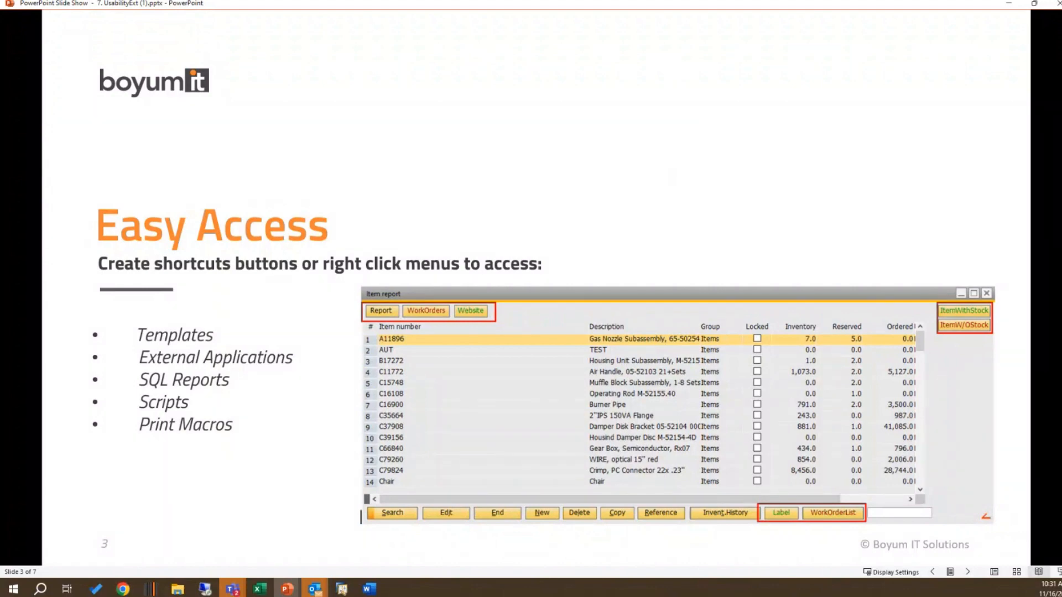
Step: Advance the slide show past the Validation system slide to the closing Contact slide
click(968, 573)
click(968, 573)
click(967, 573)
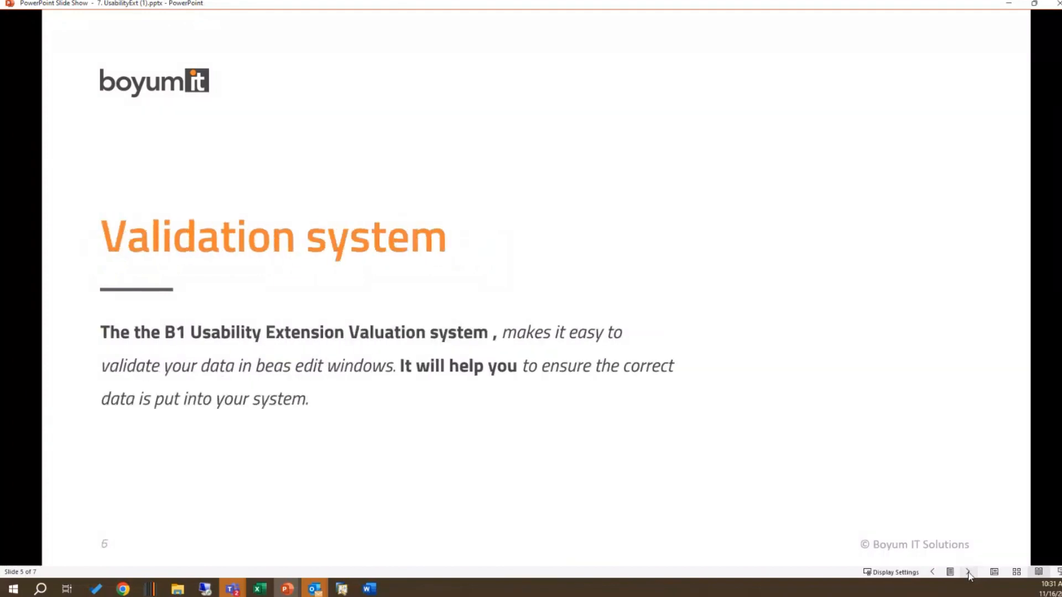
click(967, 573)
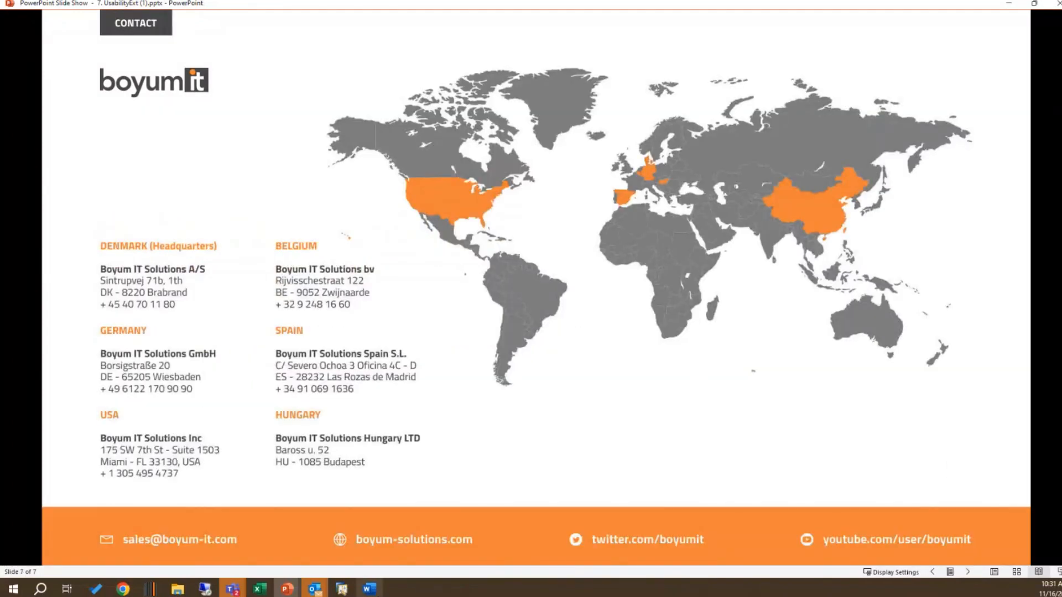
mouse_move(382, 594)
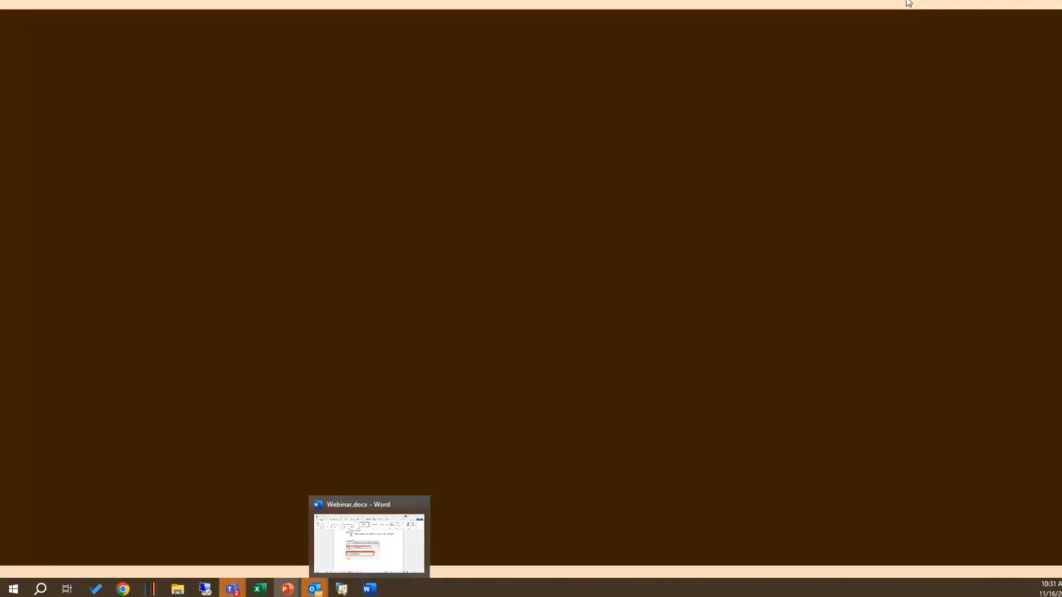